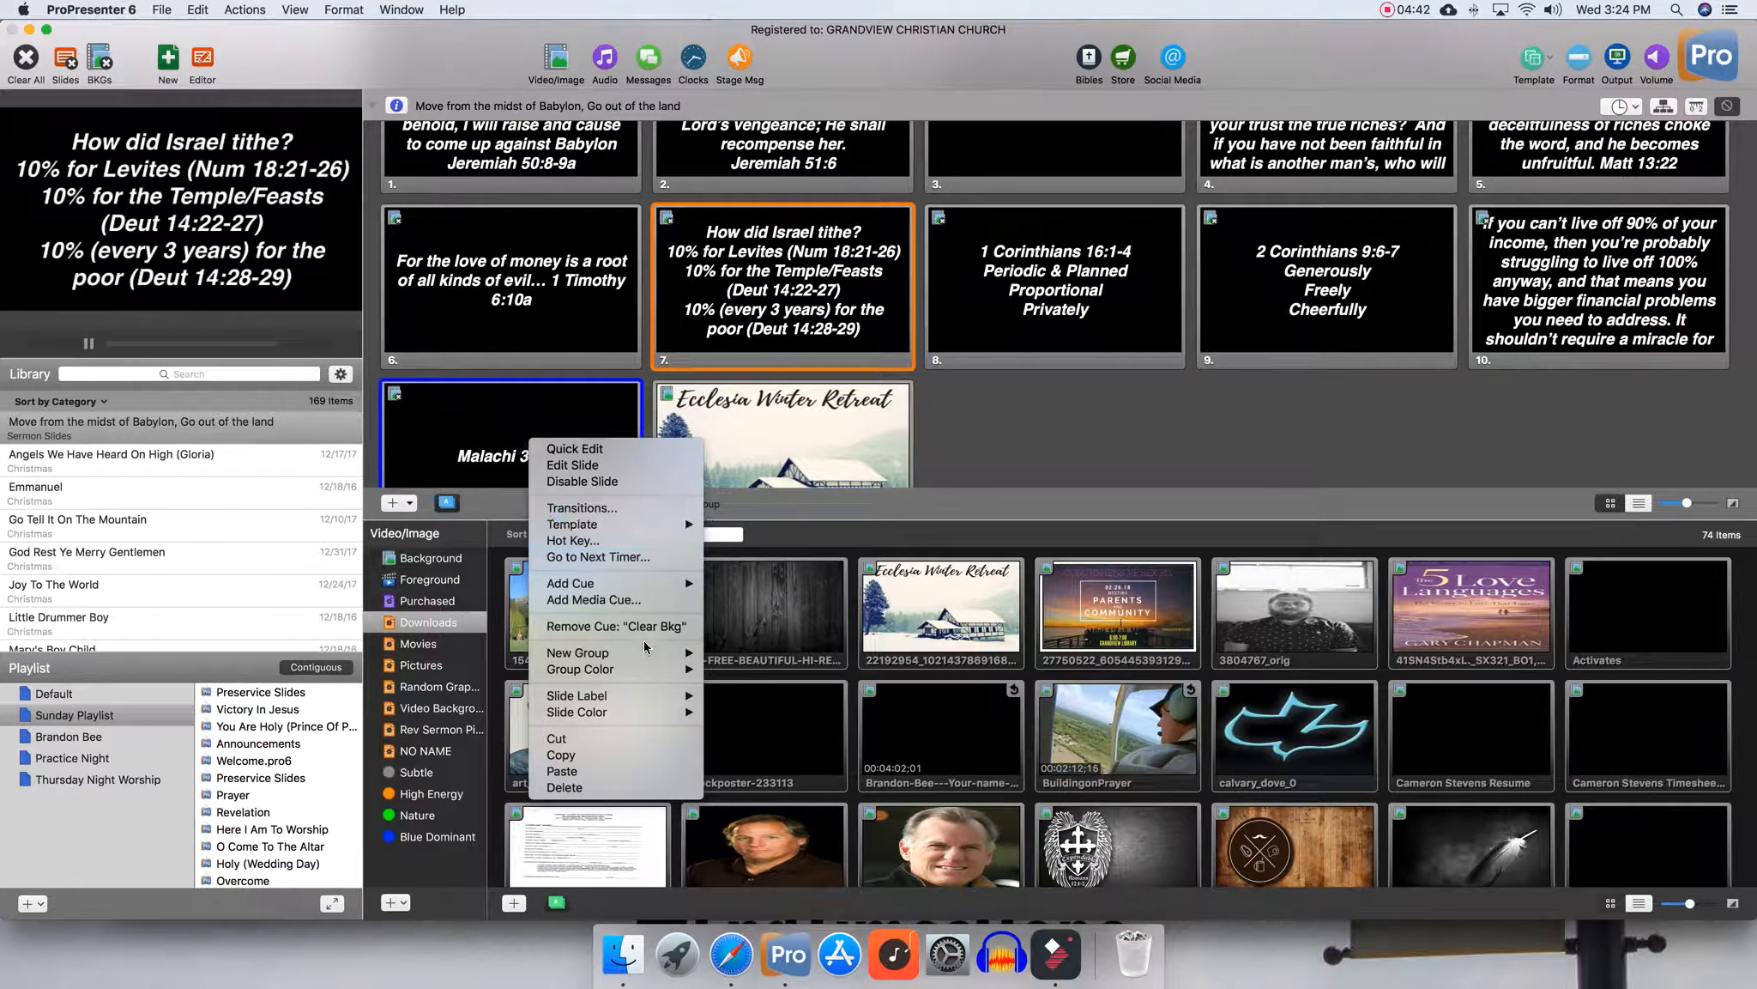
# Remove the Clear Bkg cue from the Malachi 3:8-10 slide and trigger it over the Ecclesia Winter Retreat background
pyautogui.click(644, 632)
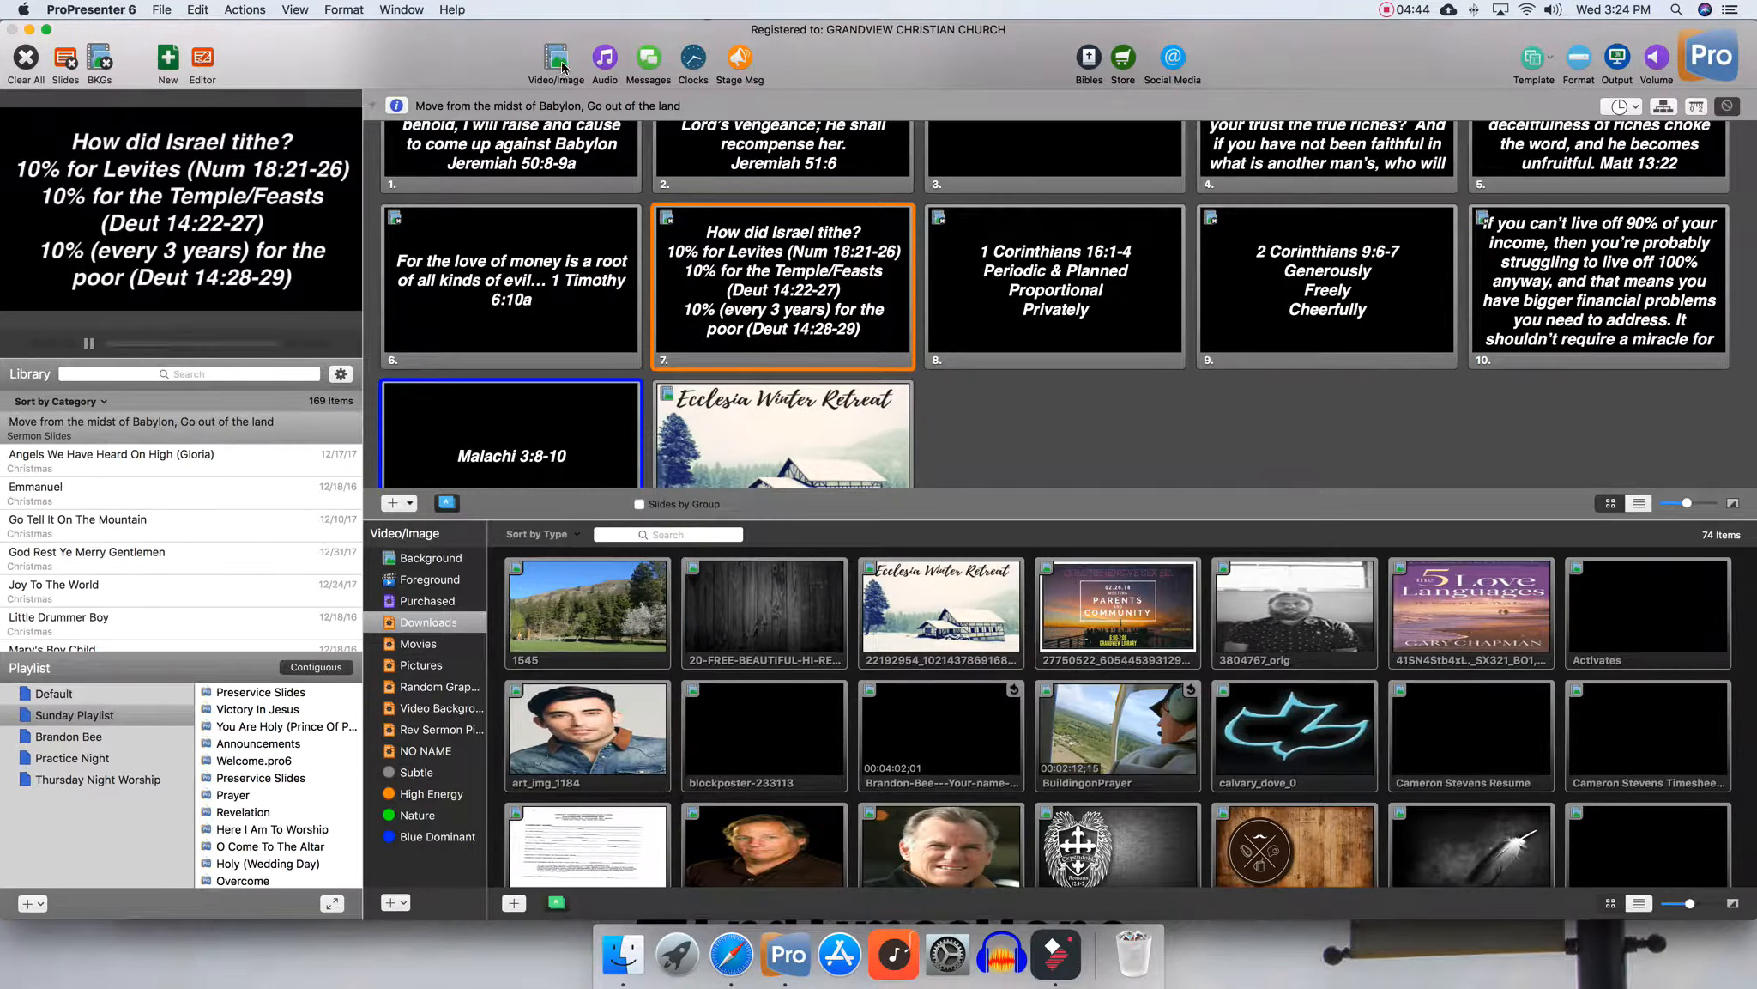
pyautogui.click(596, 412)
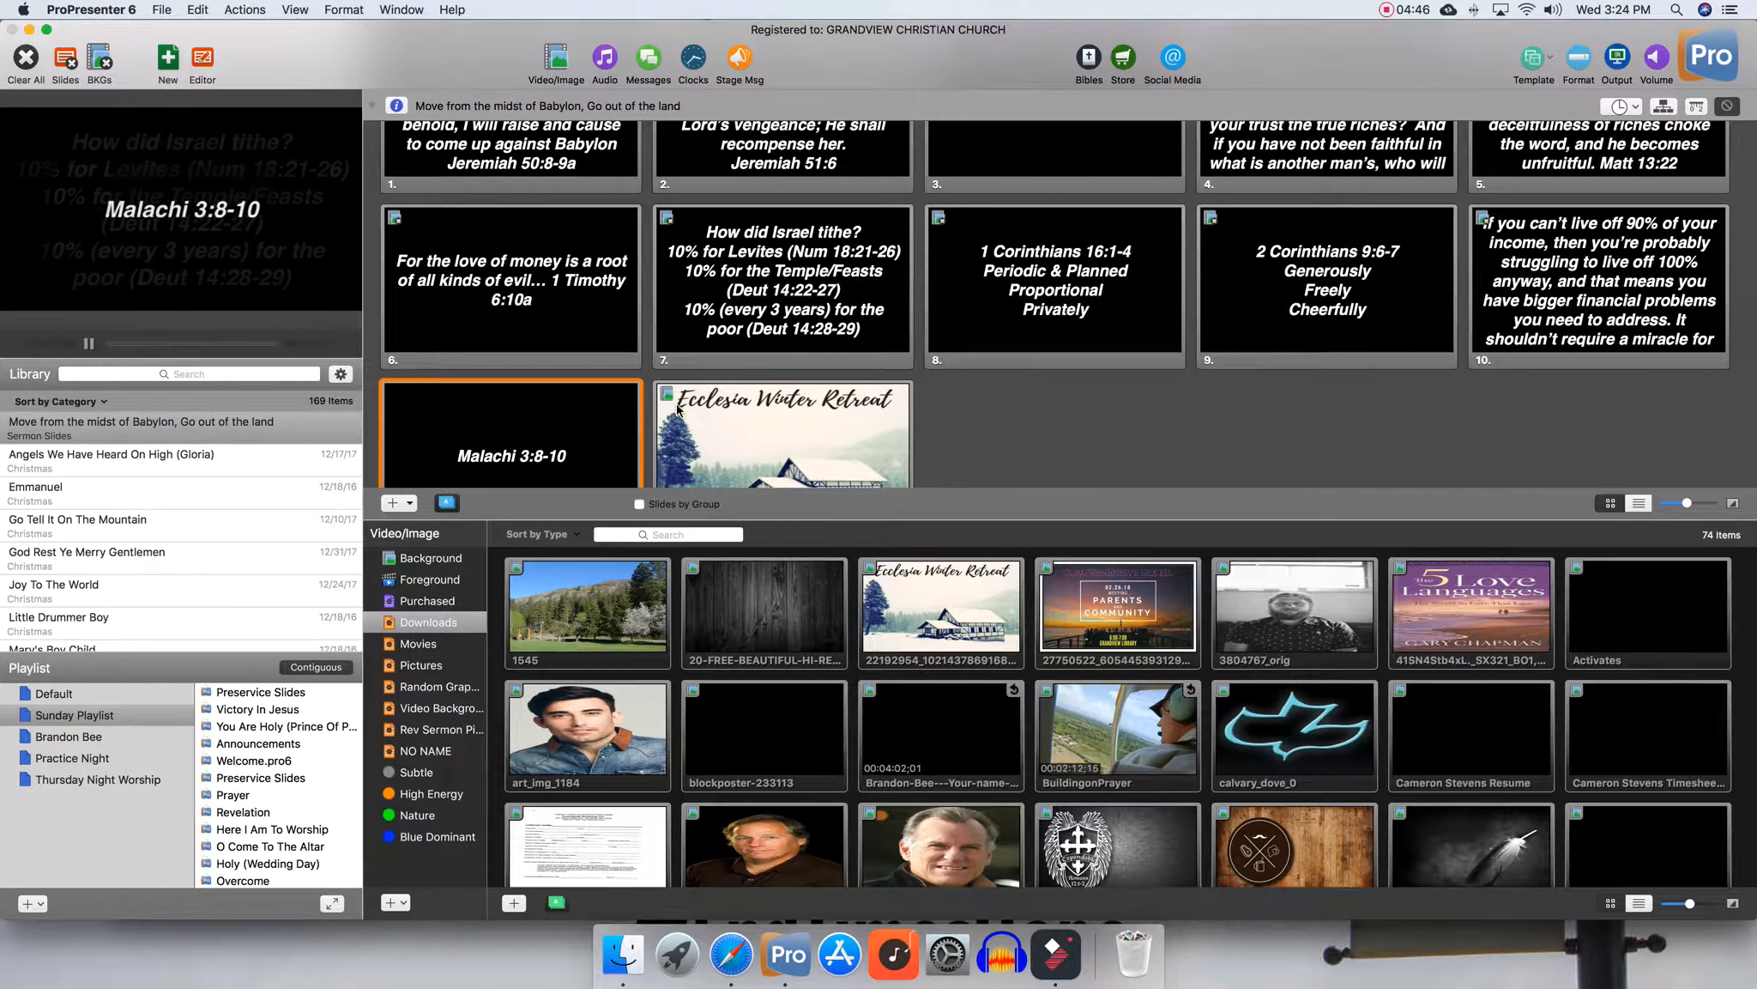
pyautogui.click(750, 401)
pyautogui.click(589, 396)
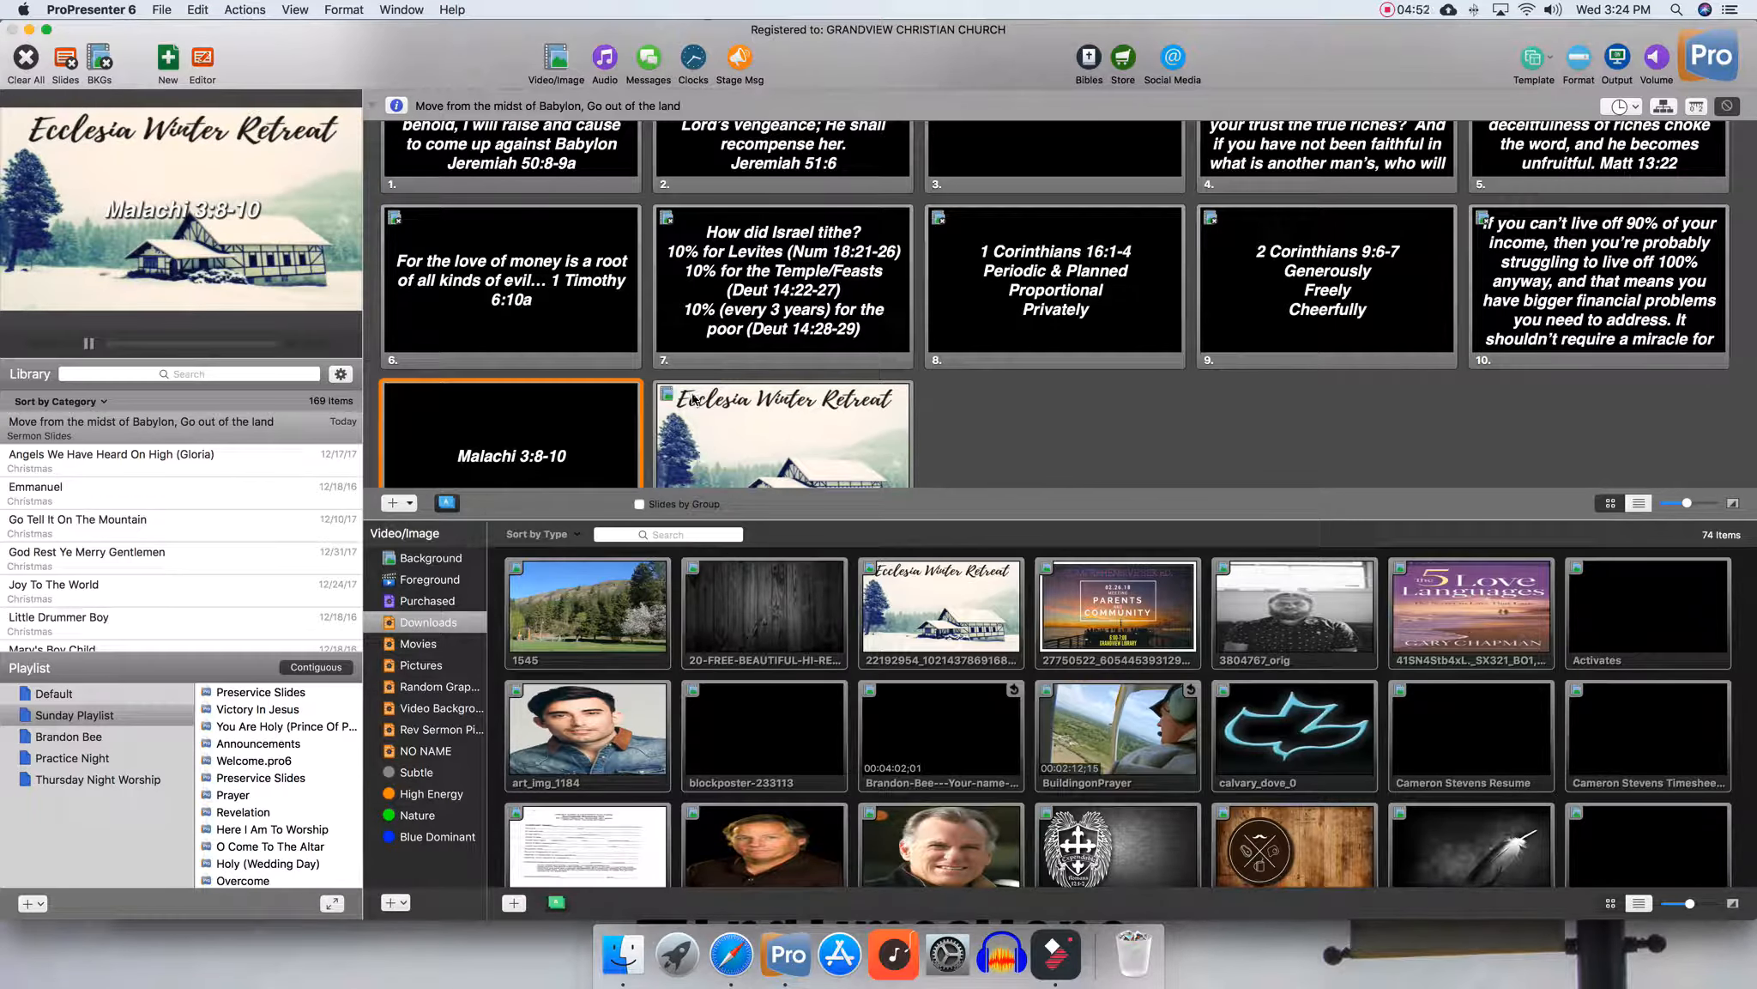
# Add a clear action cue to the Malachi 3:8-10 slide
pyautogui.rightClick(542, 412)
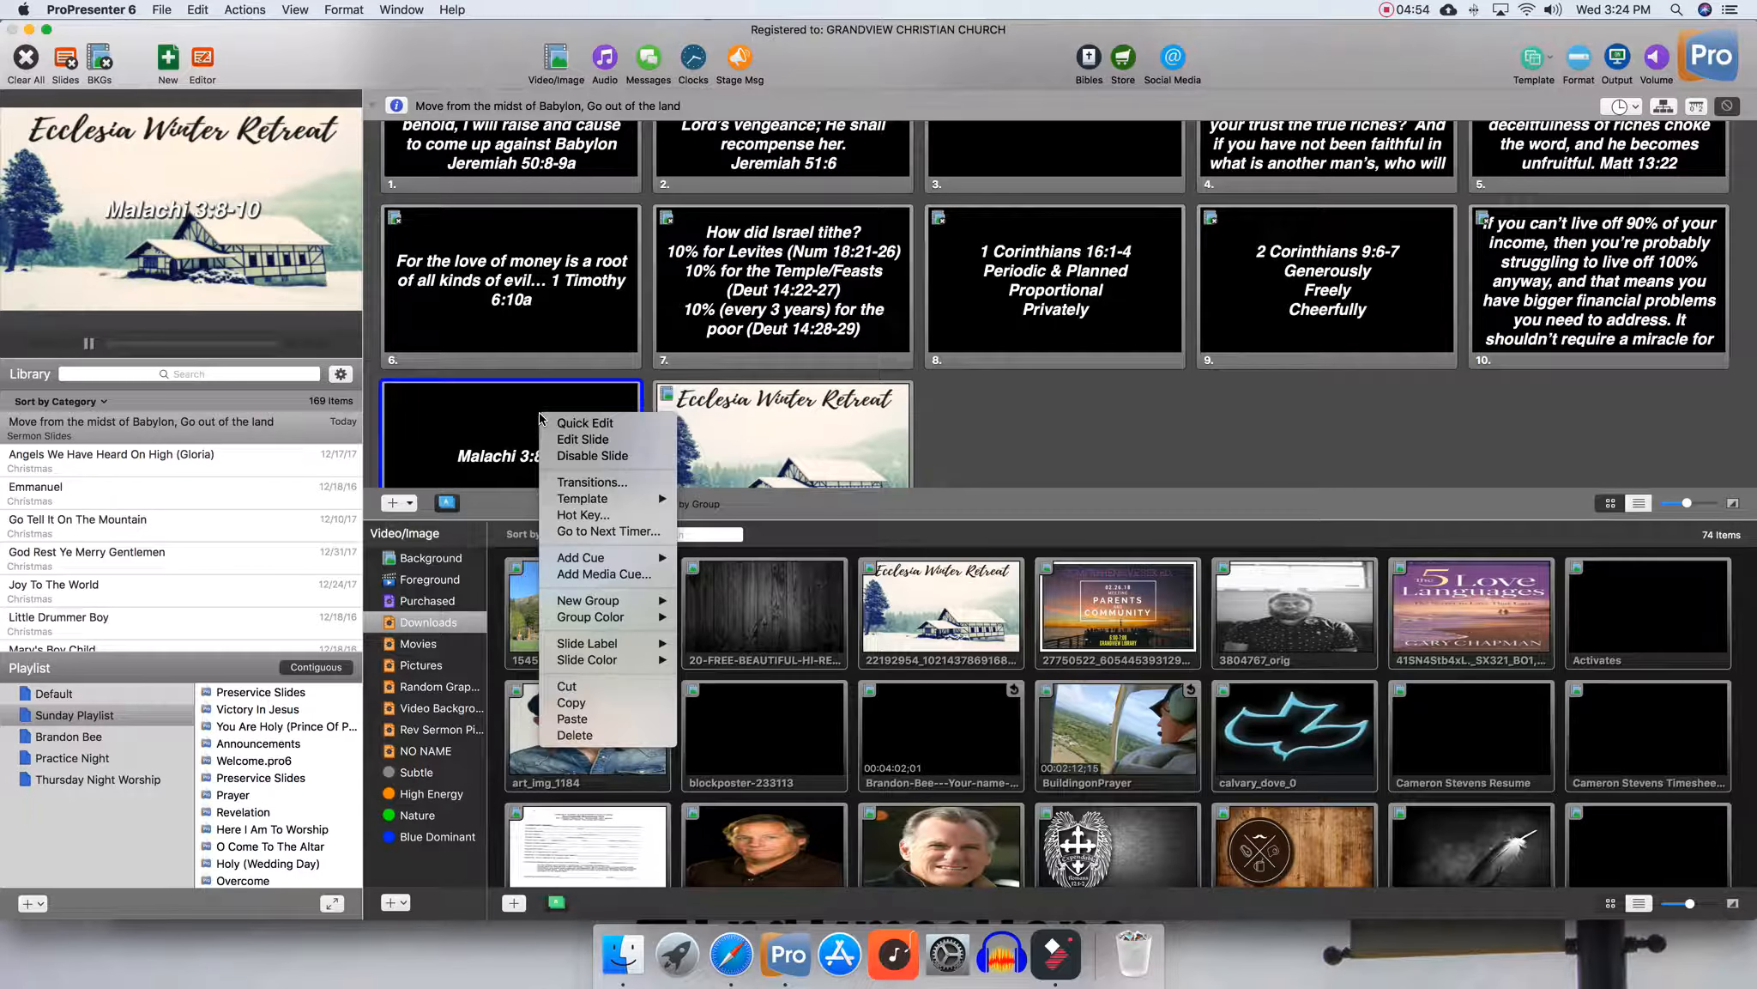
pyautogui.moveTo(646, 560)
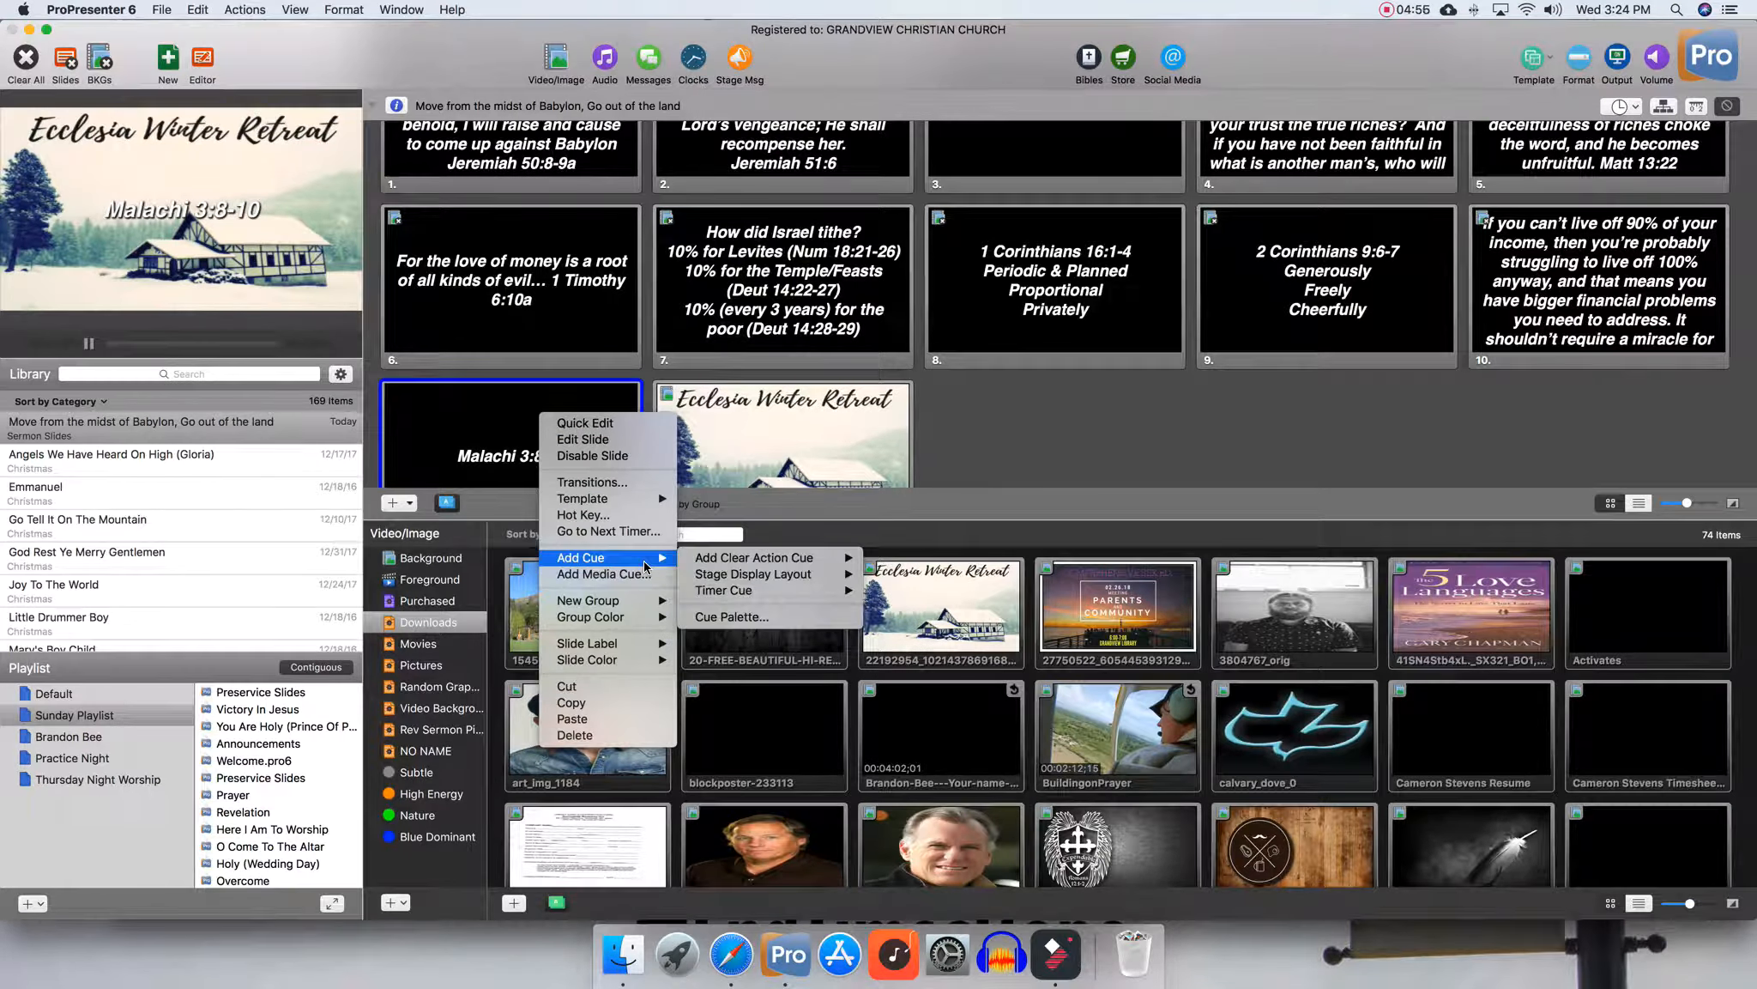
pyautogui.moveTo(853, 575)
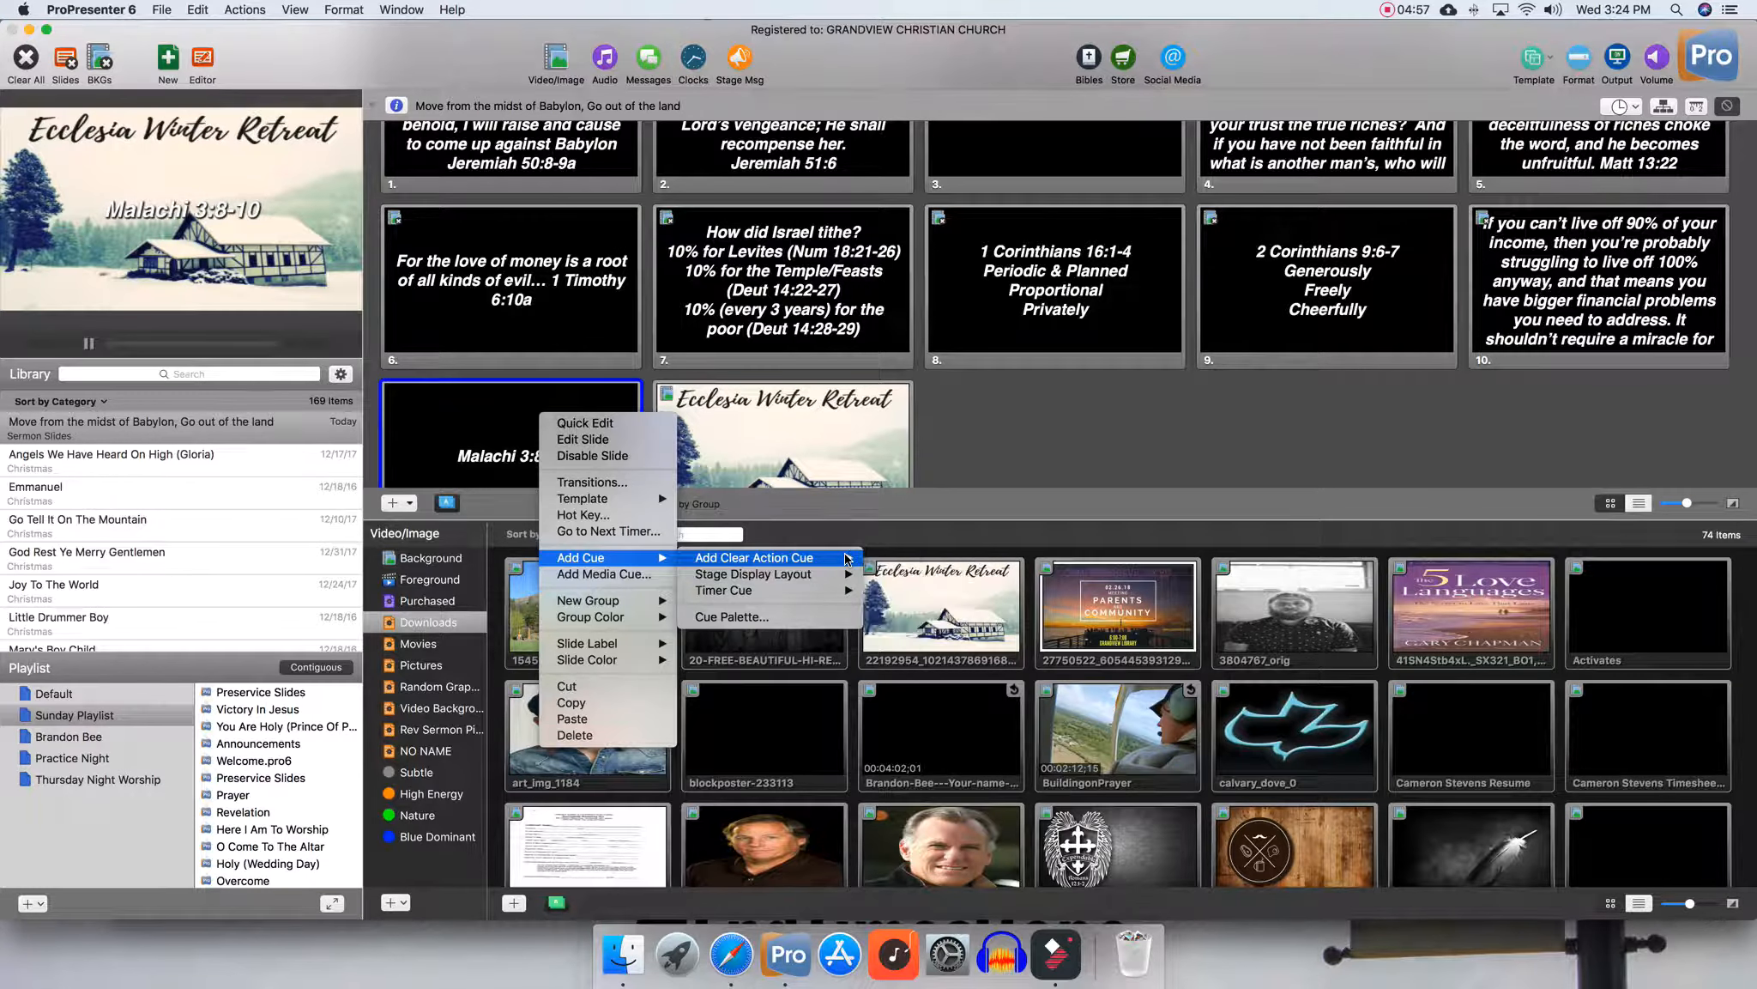
pyautogui.click(910, 591)
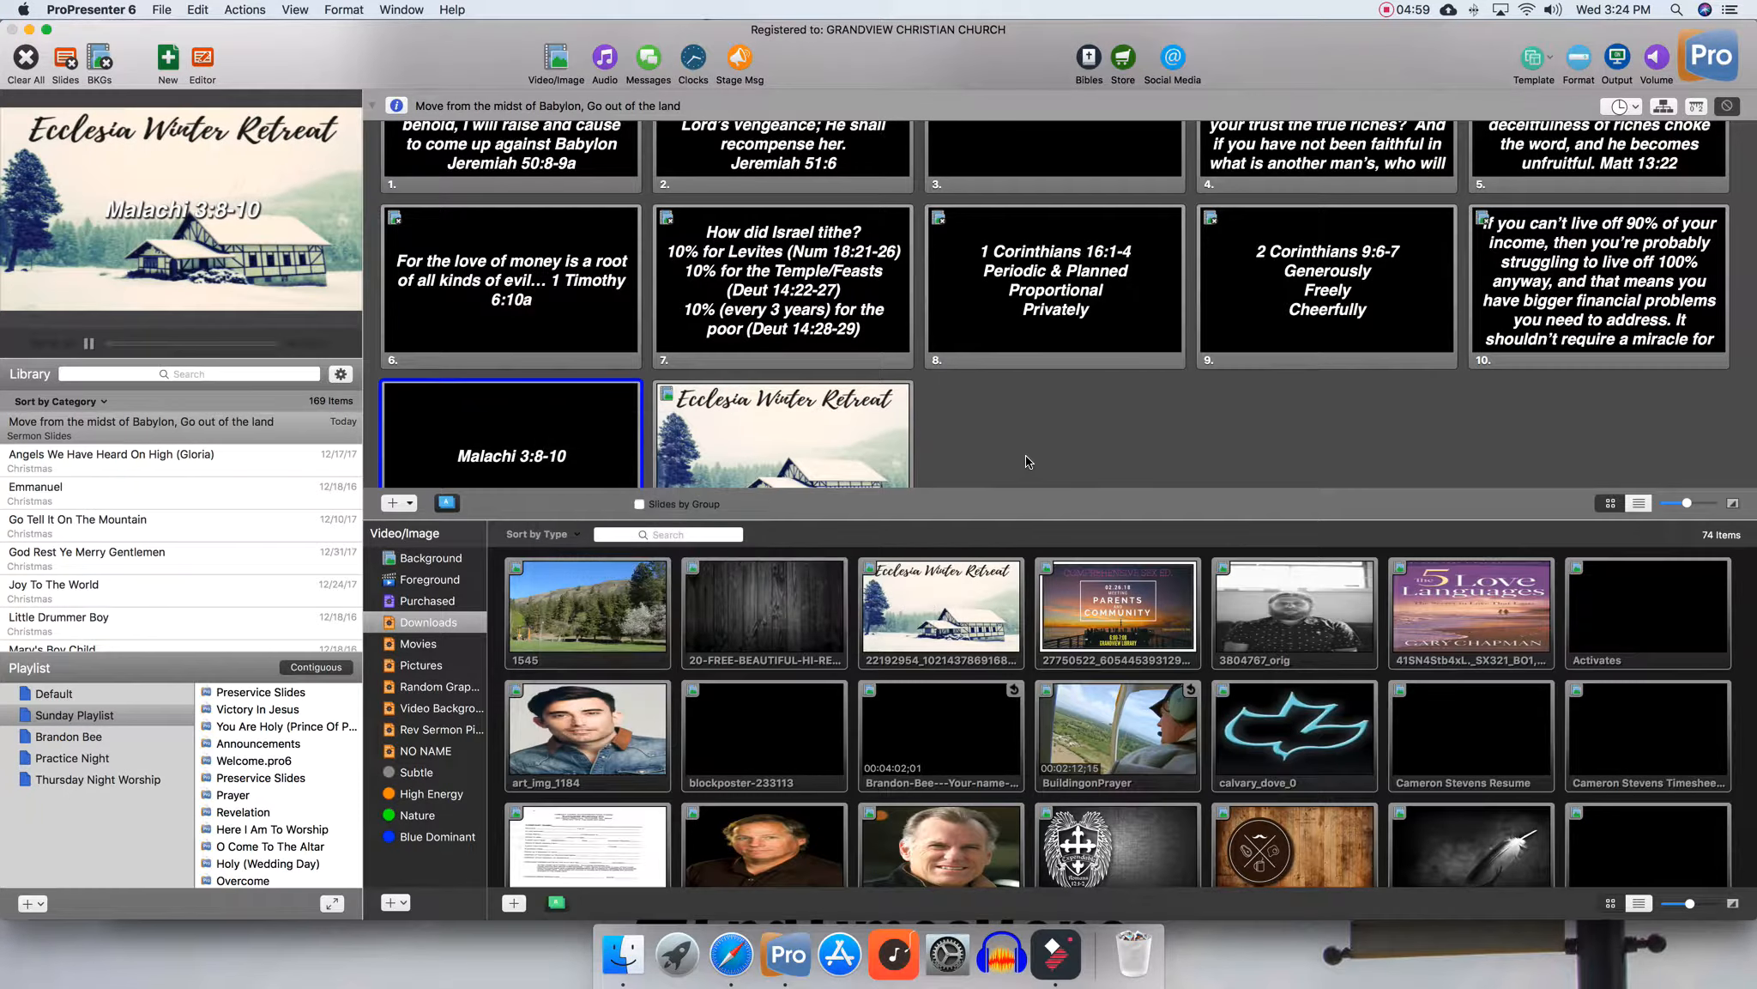
# Hide the Video/Image media bin
pyautogui.click(581, 84)
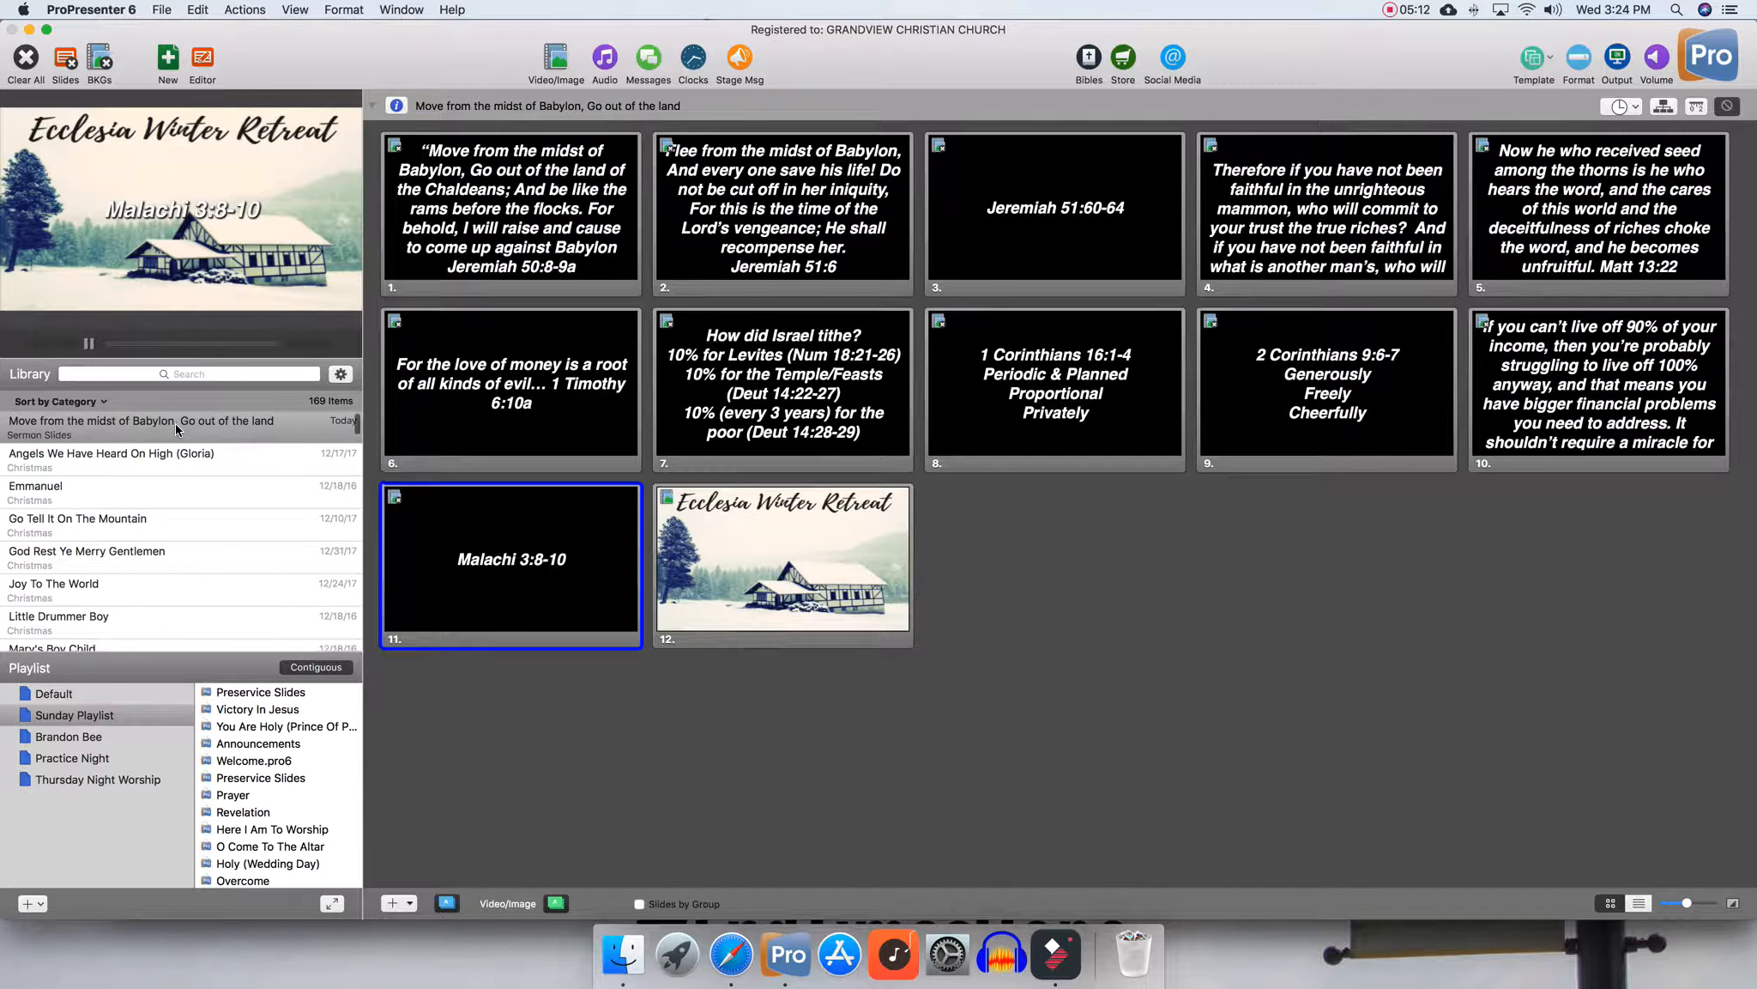
pyautogui.scroll(-2, 176, 423)
pyautogui.scroll(-2, 231, 738)
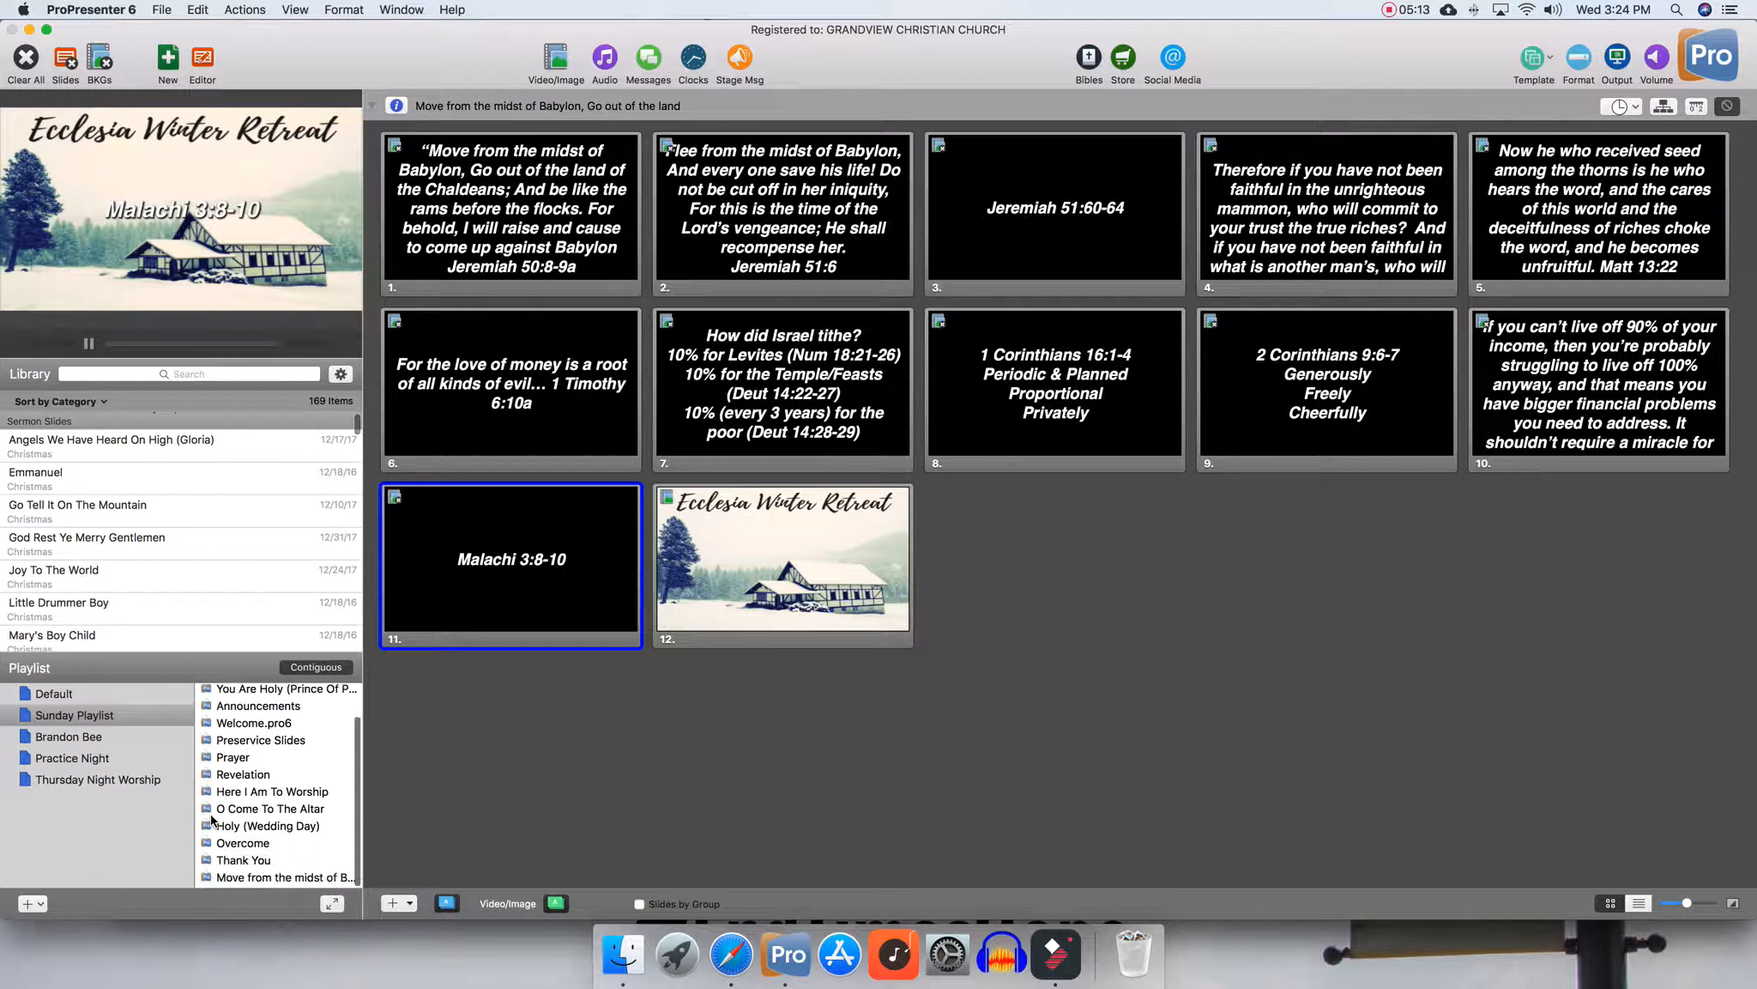
pyautogui.rightClick(252, 882)
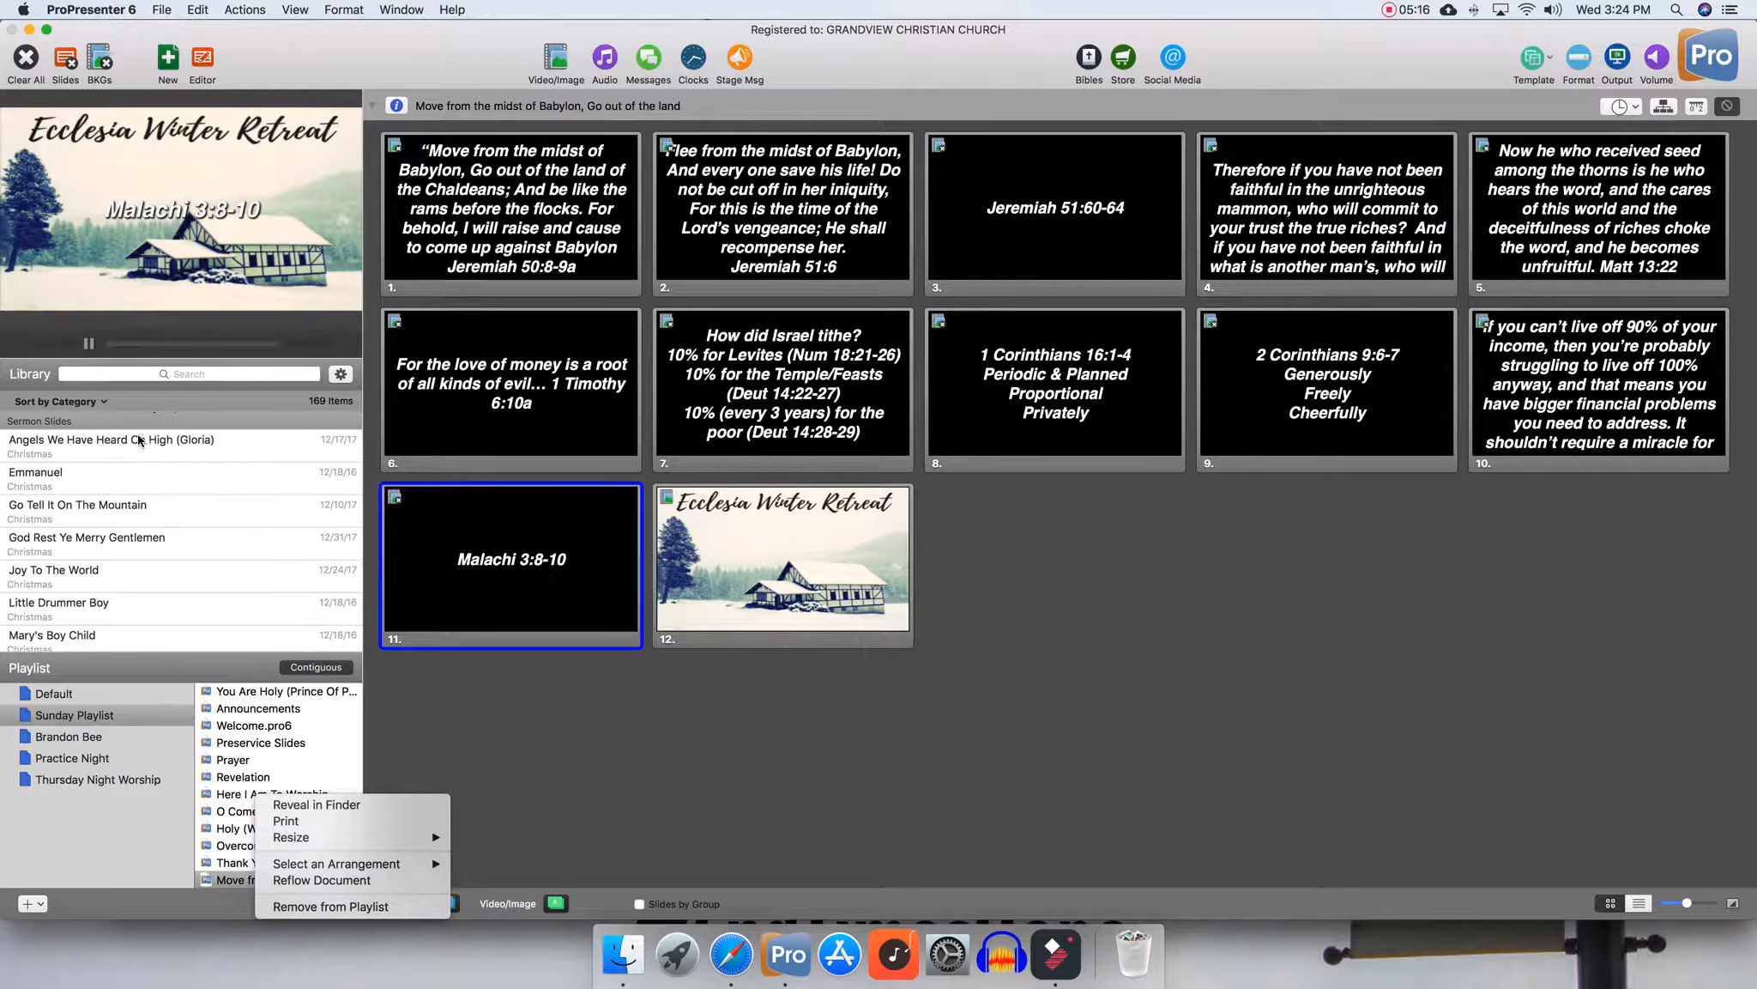
pyautogui.click(597, 780)
# Open the Reflow Editor for the current sermon presentation from the playlist
pyautogui.scroll(-1, 120, 466)
pyautogui.scroll(-15, 120, 463)
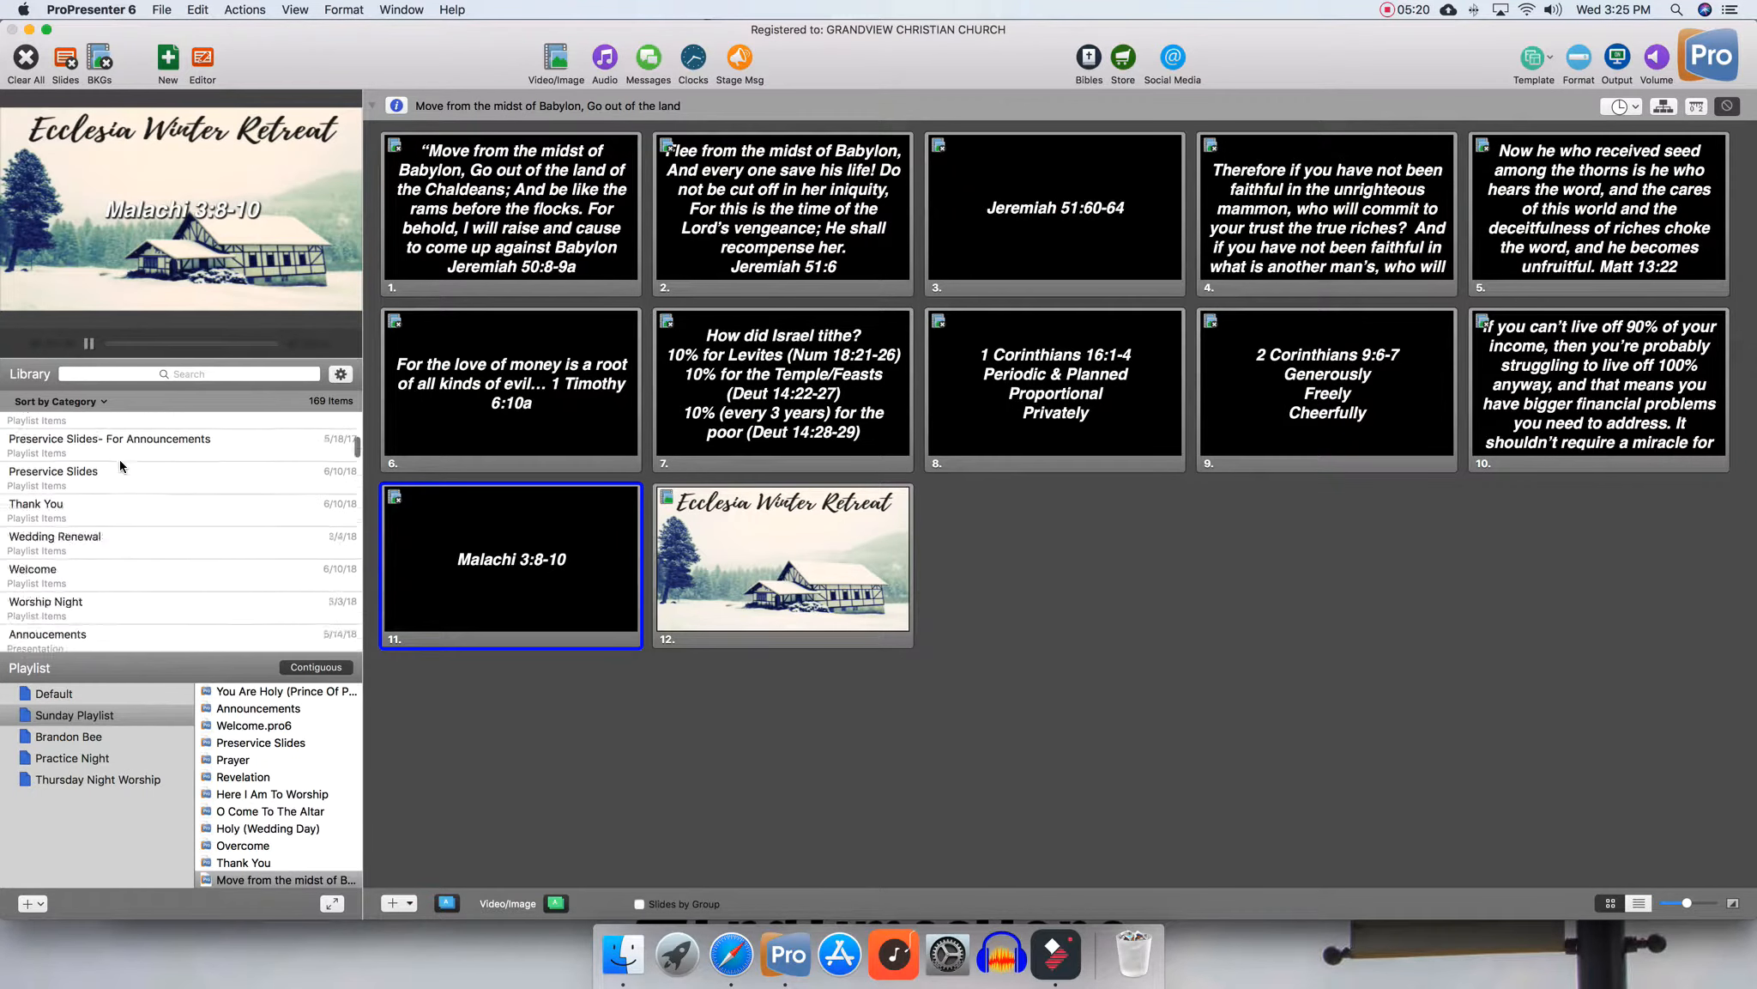
pyautogui.rightClick(252, 890)
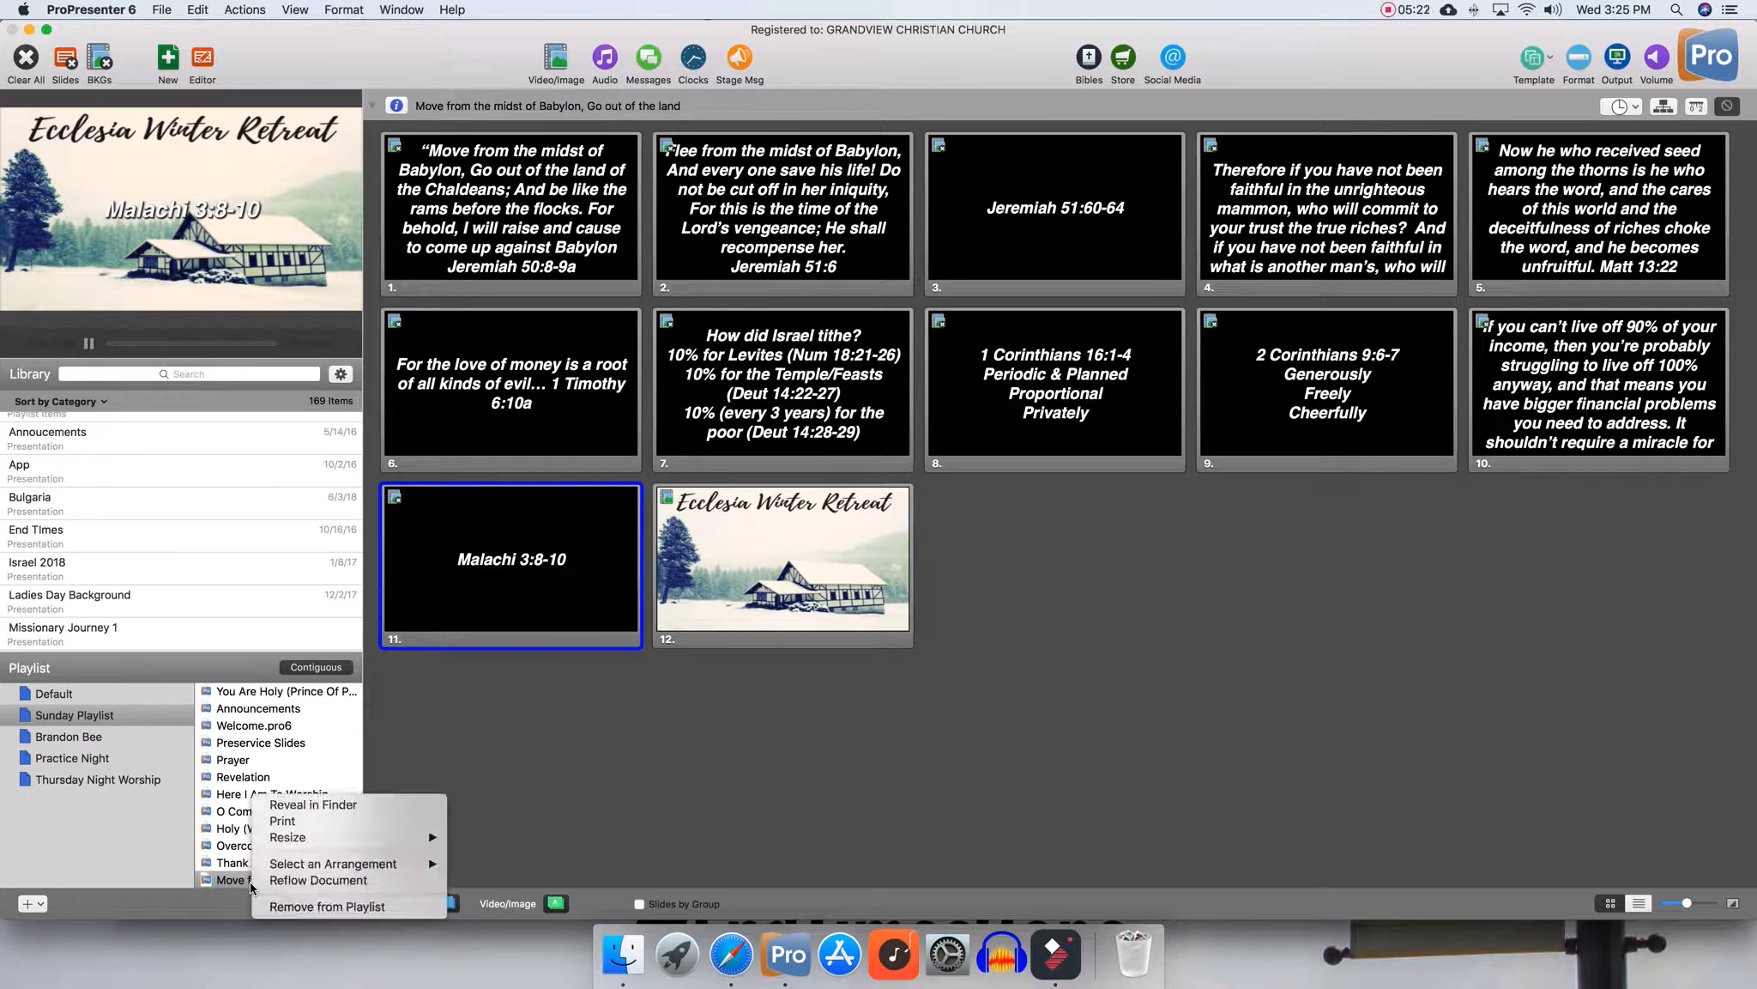
pyautogui.click(315, 861)
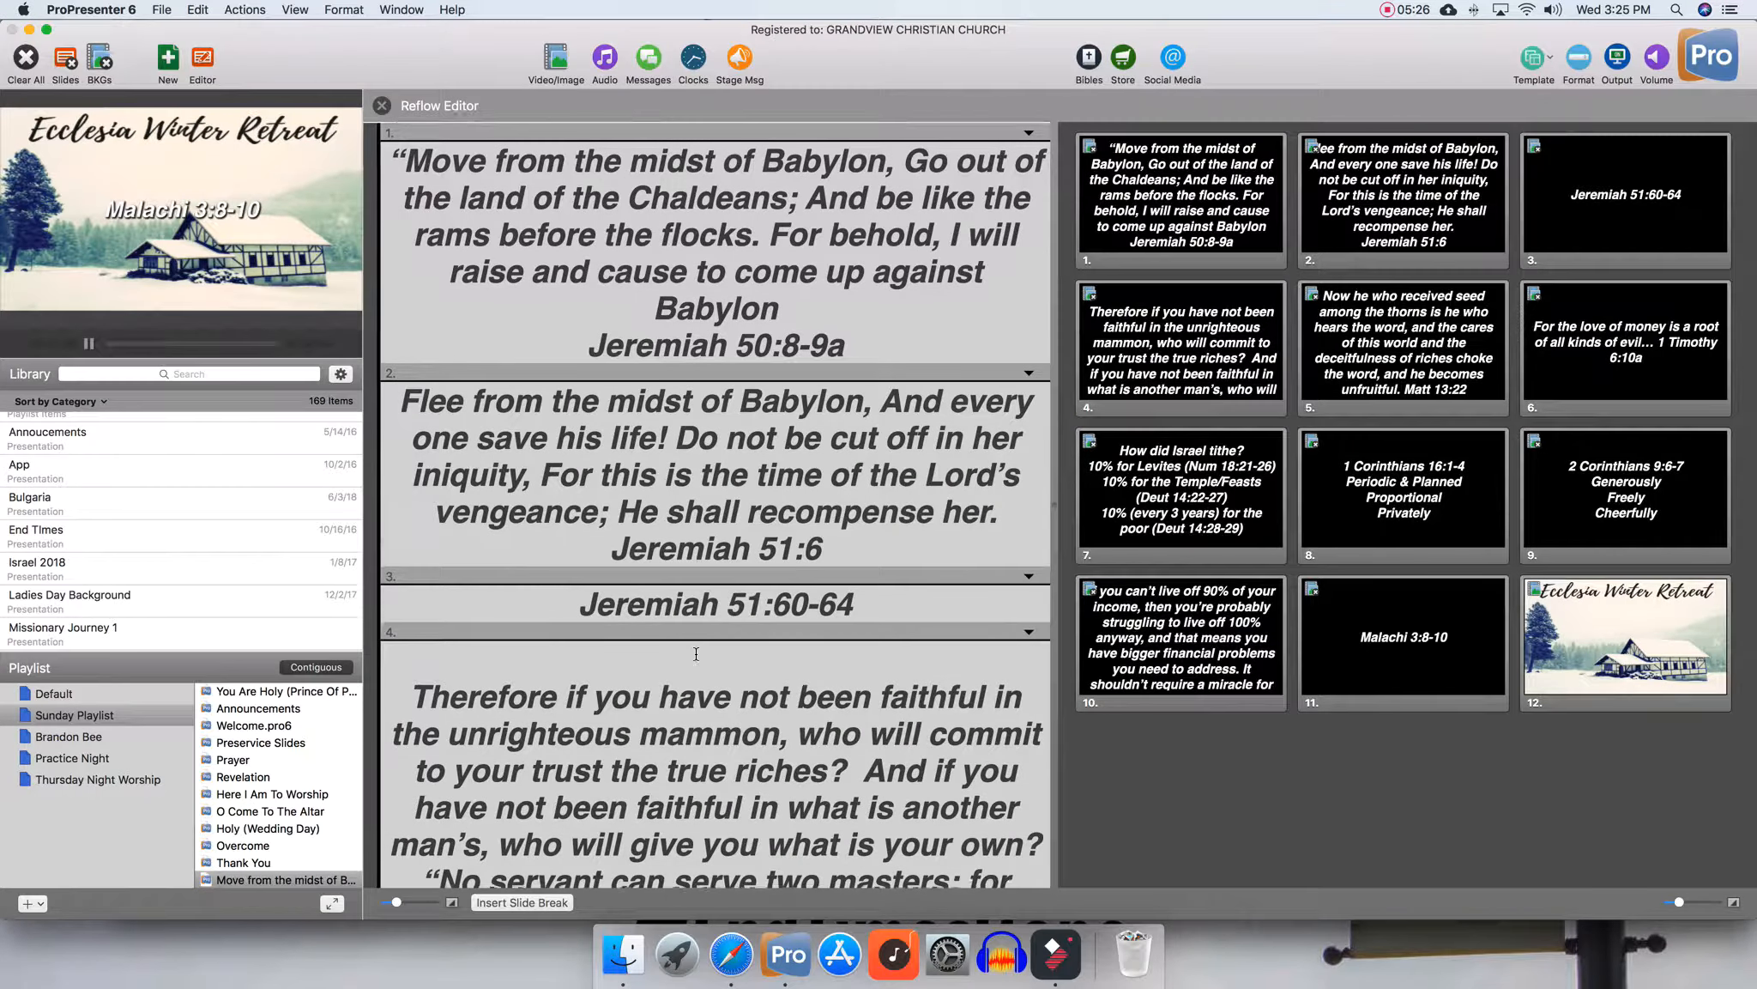
# Remove the blank line at the start of the 'Therefore if you have not been faithful' slide text
pyautogui.scroll(-2, 695, 655)
pyautogui.scroll(2, 708, 502)
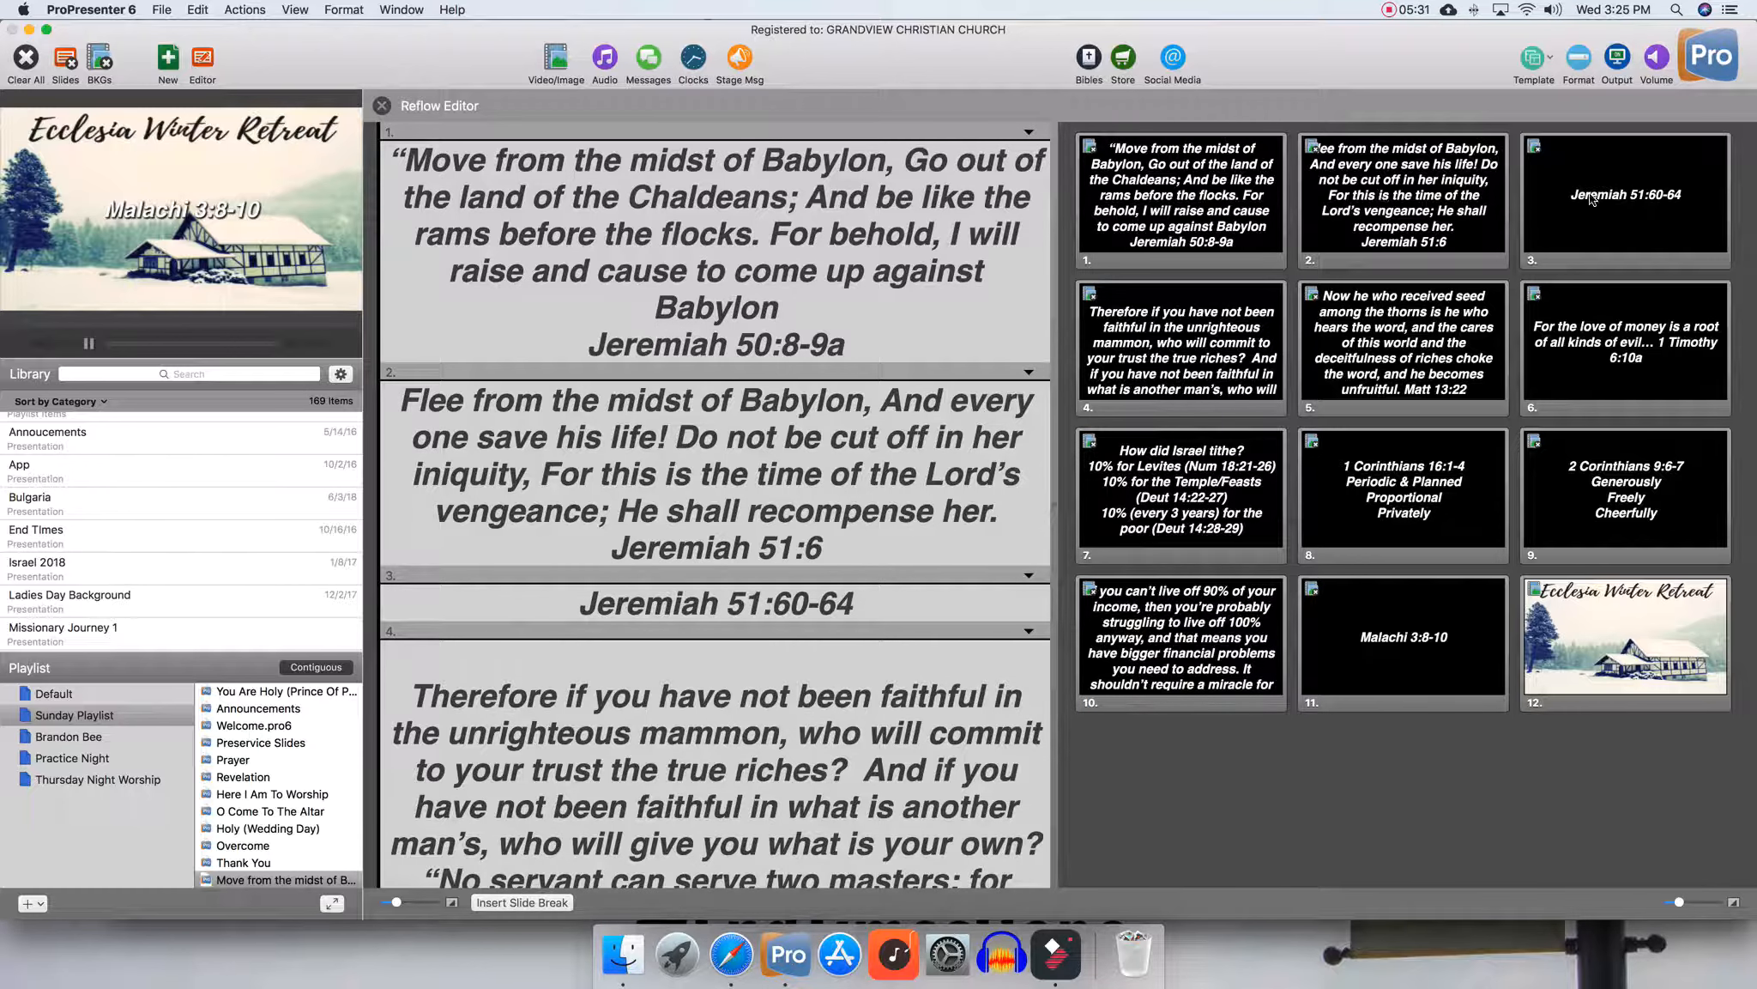
pyautogui.scroll(-5, 788, 516)
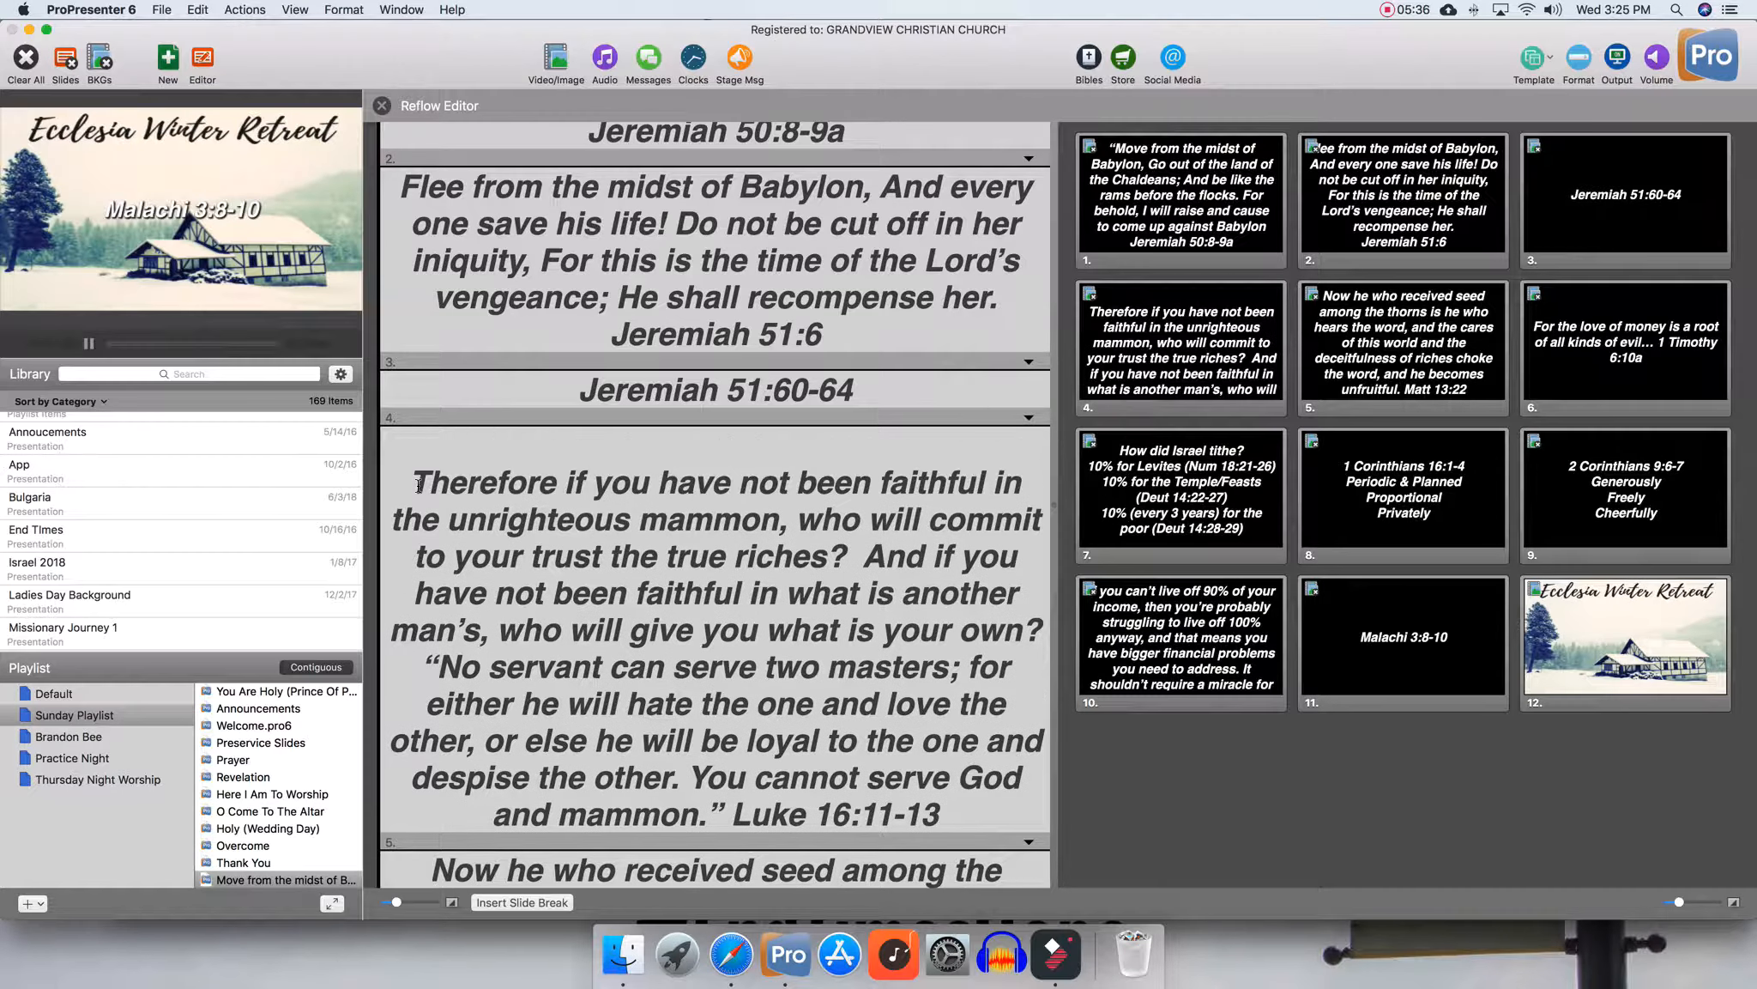
pyautogui.press('BackSpace')
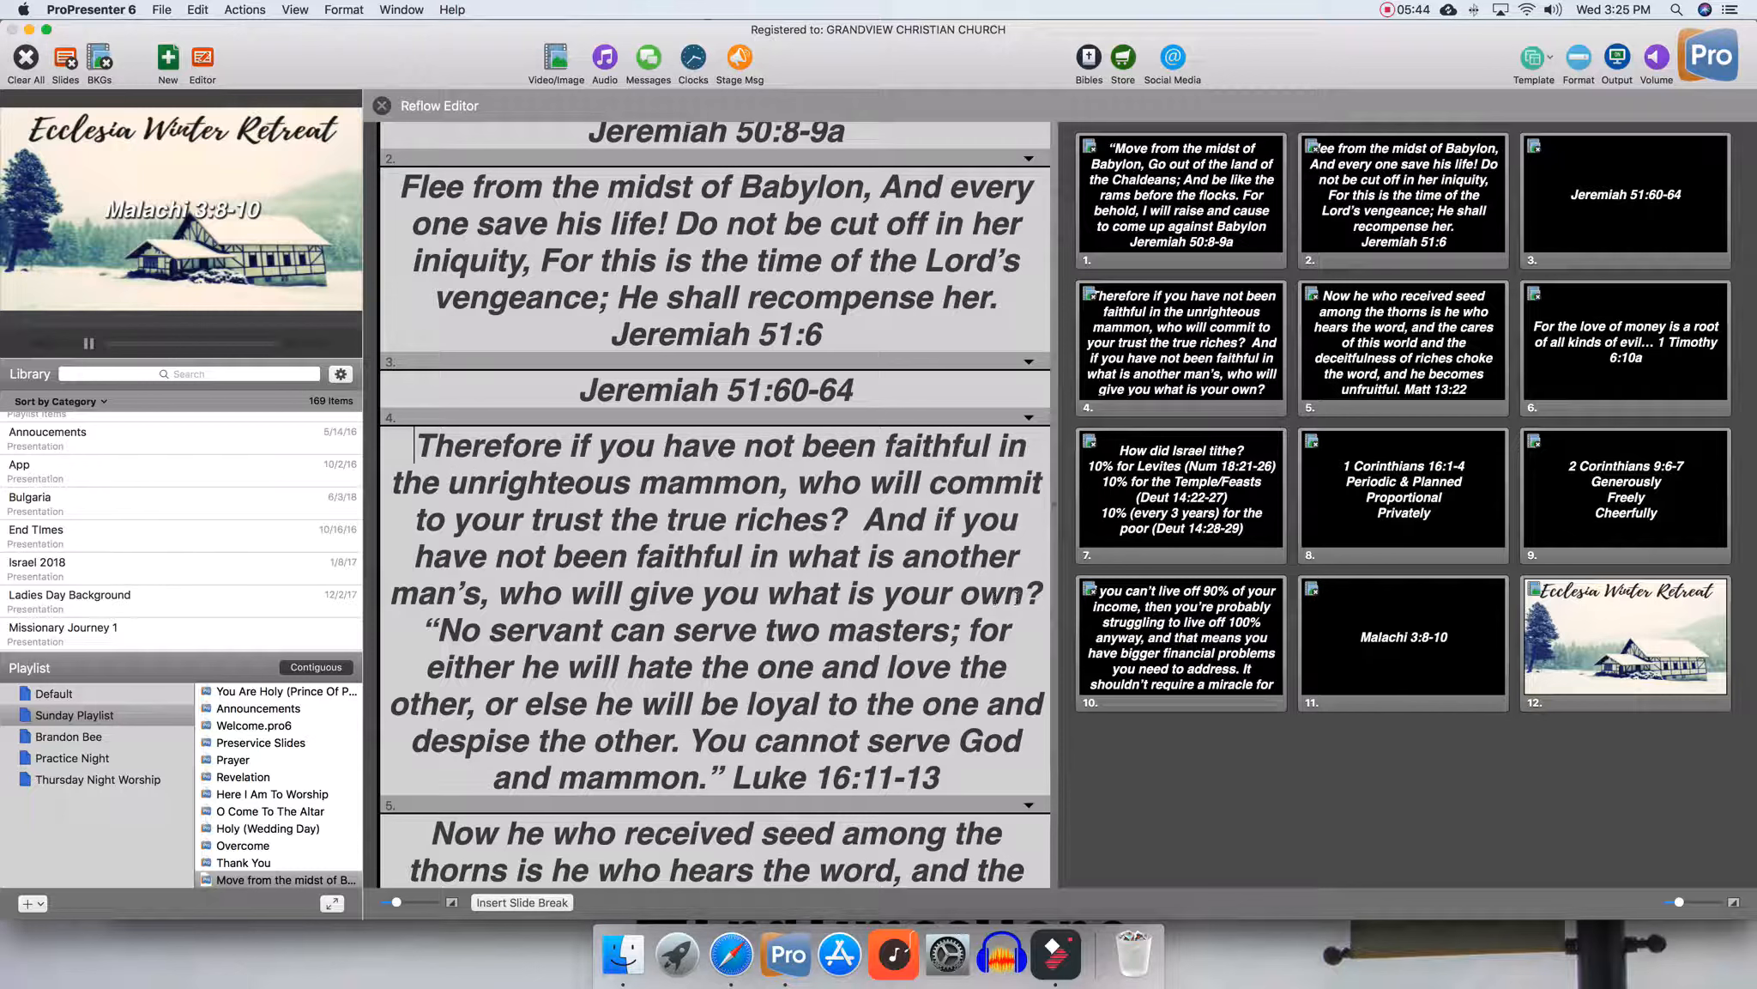
pyautogui.click(1047, 592)
pyautogui.click(485, 903)
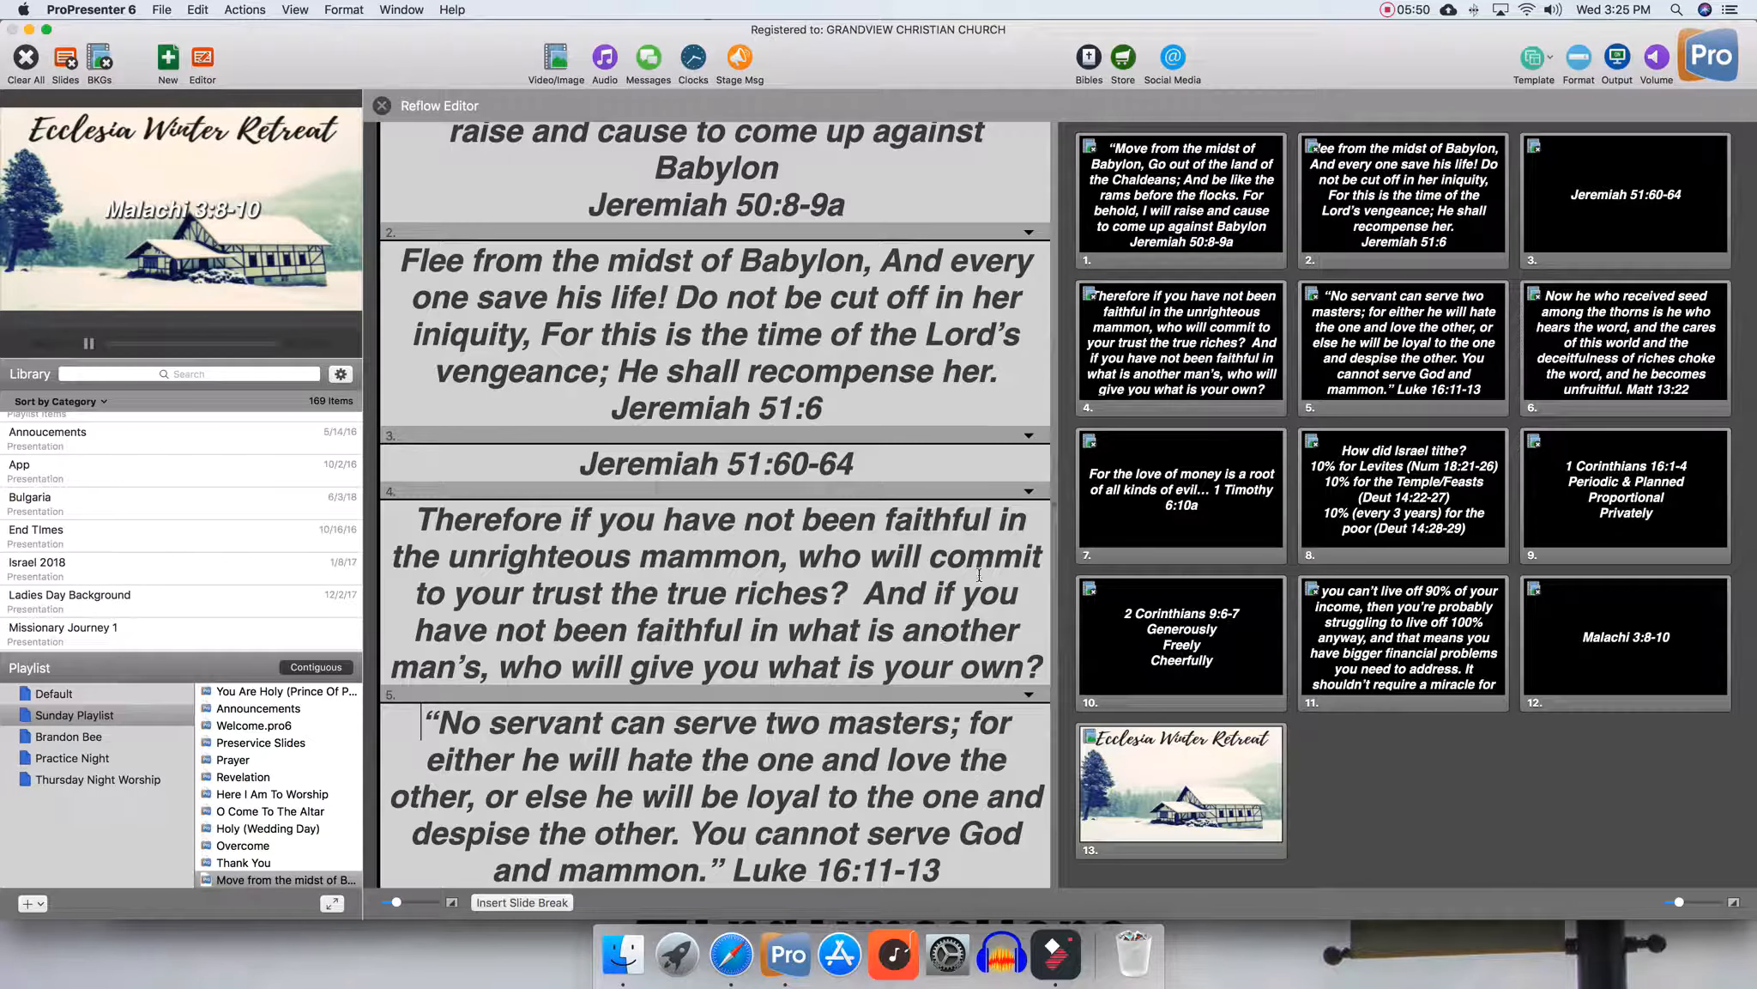
pyautogui.click(963, 592)
pyautogui.press('BackSpace')
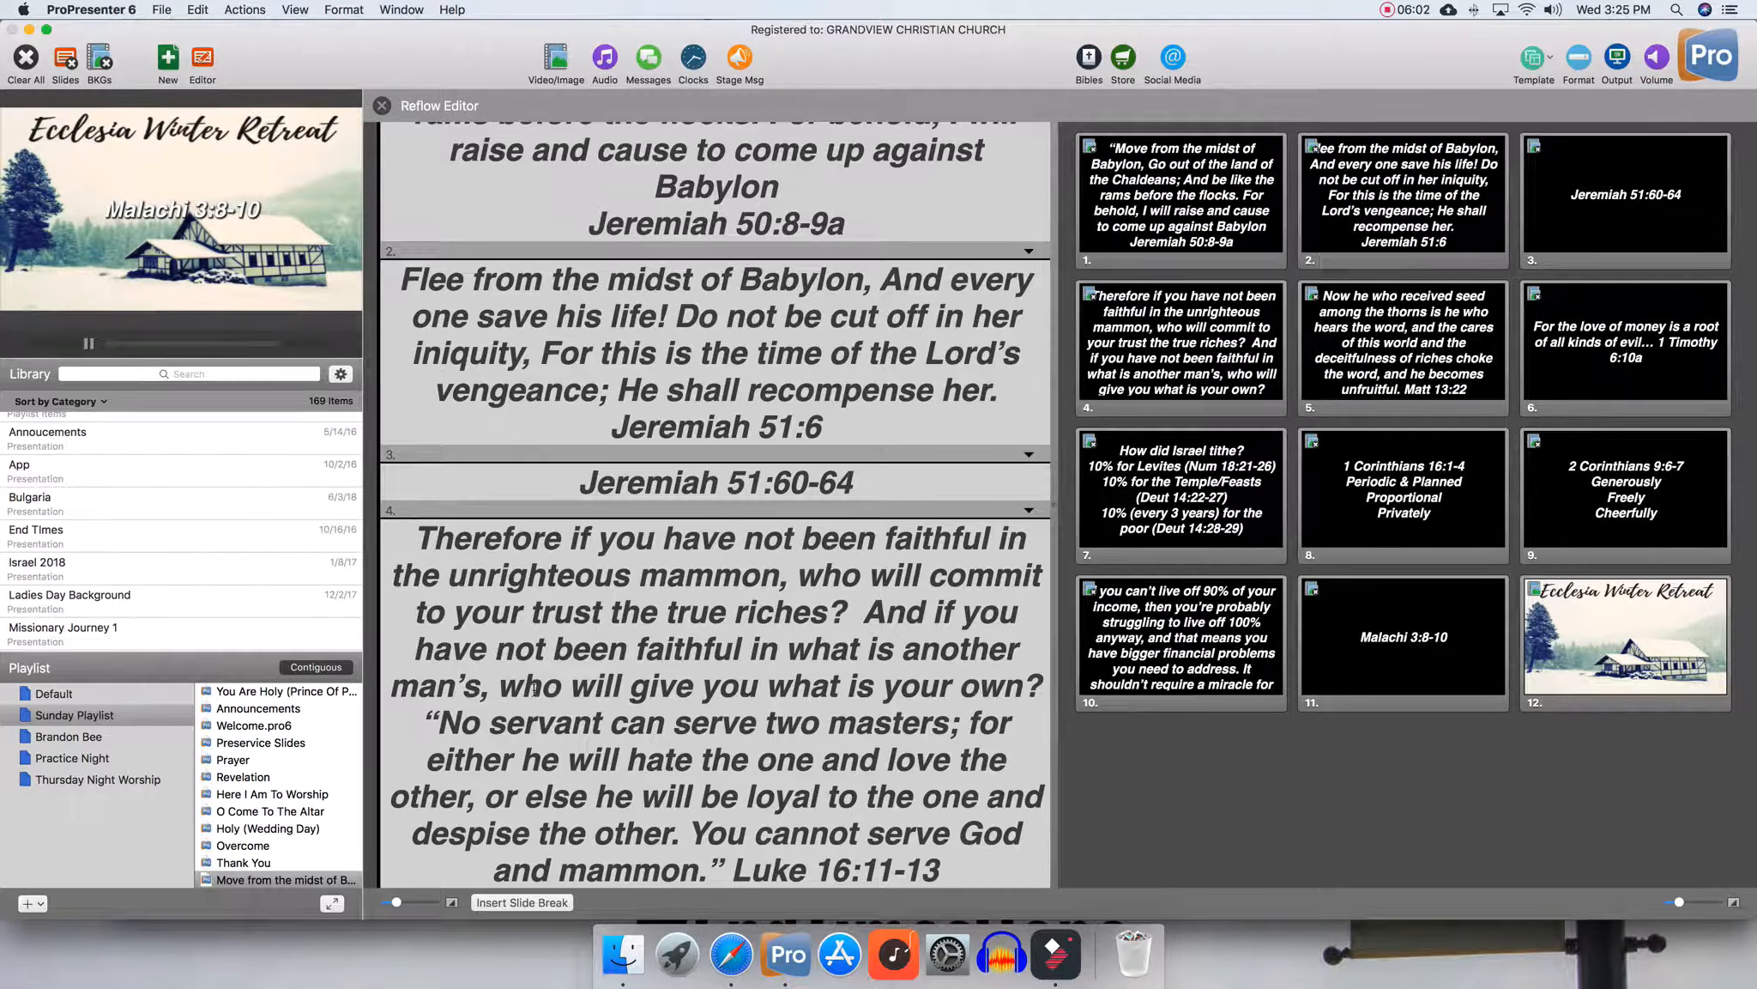
# Insert a slide break after 'to your trust the true riches?' to split that slide
pyautogui.scroll(-2, 532, 687)
pyautogui.scroll(-1, 652, 626)
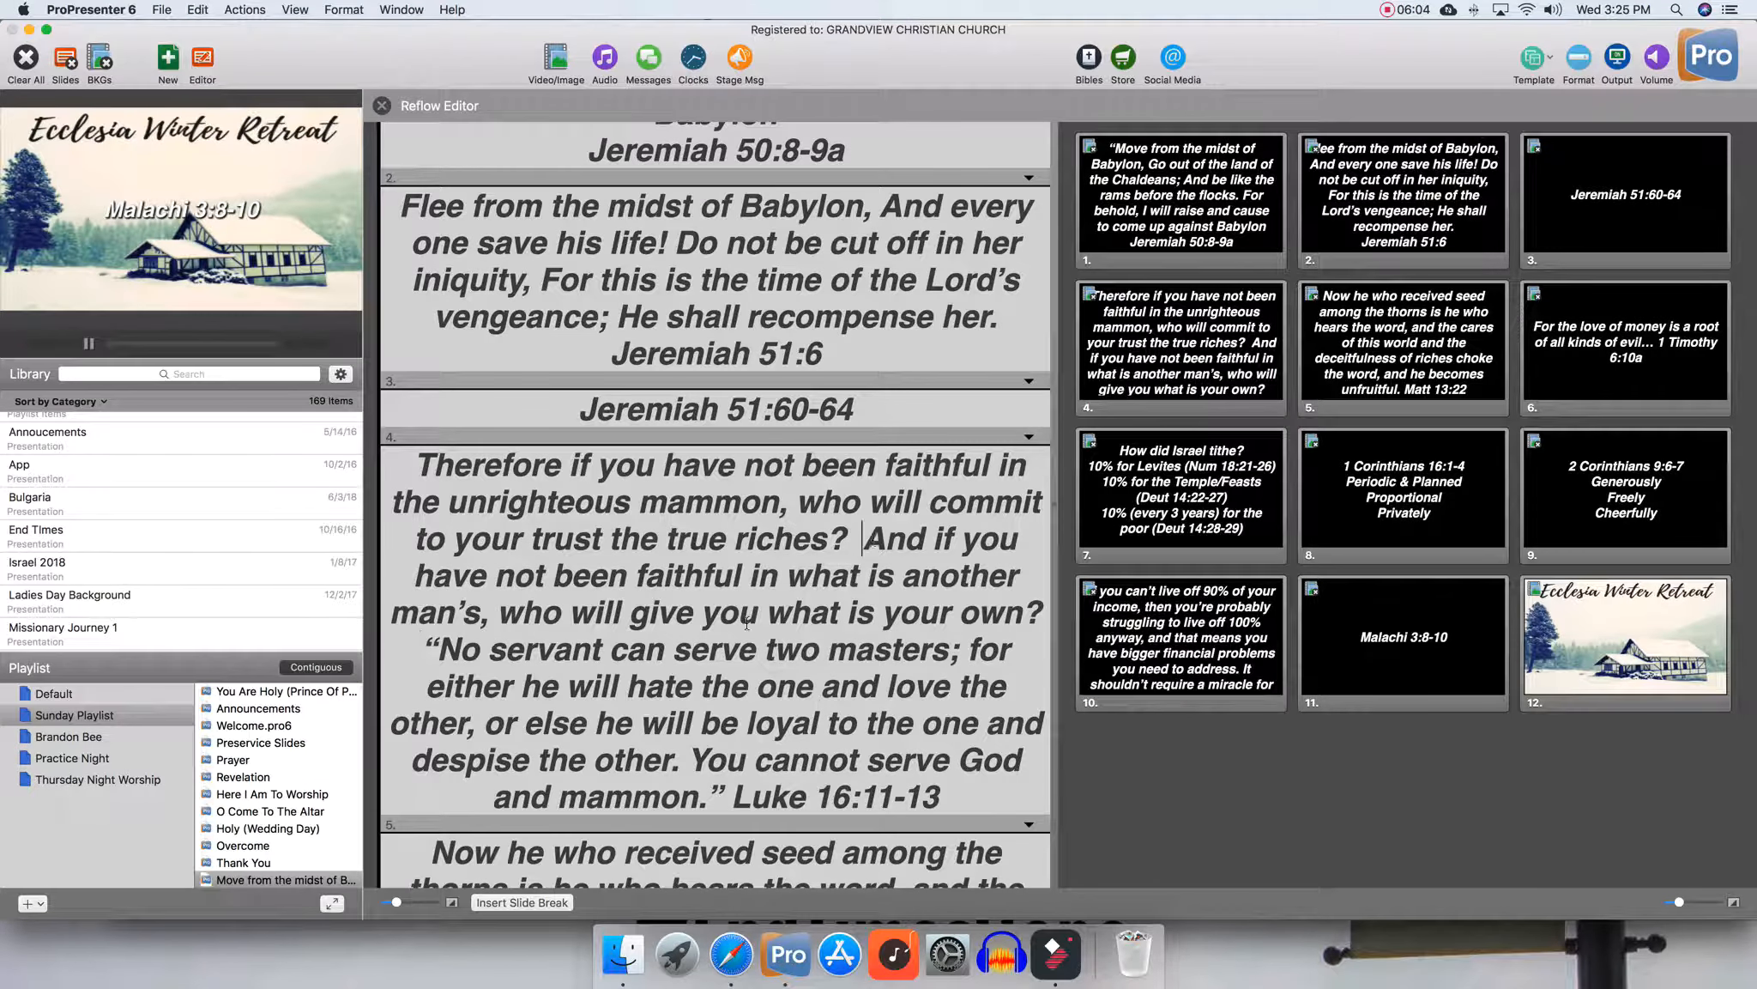
pyautogui.click(505, 908)
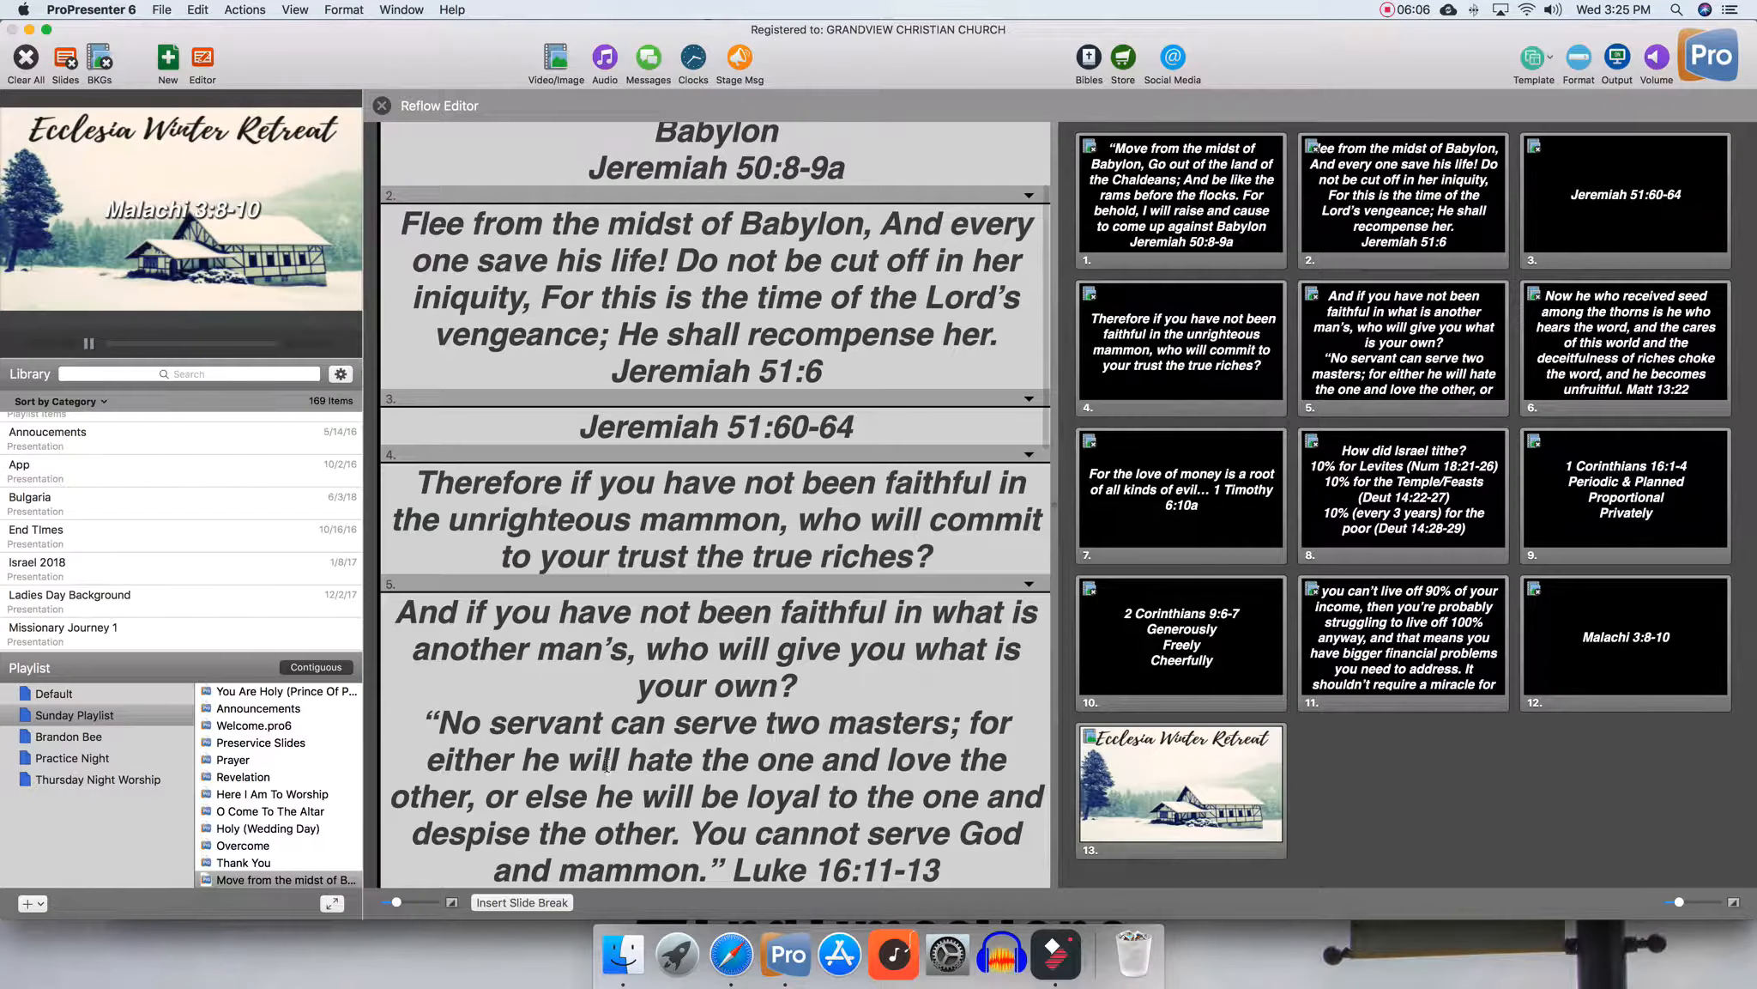
# Join the 'No servant can serve two masters' line to the preceding text and break the slide before 'for either he will hate'
pyautogui.scroll(-3, 449, 640)
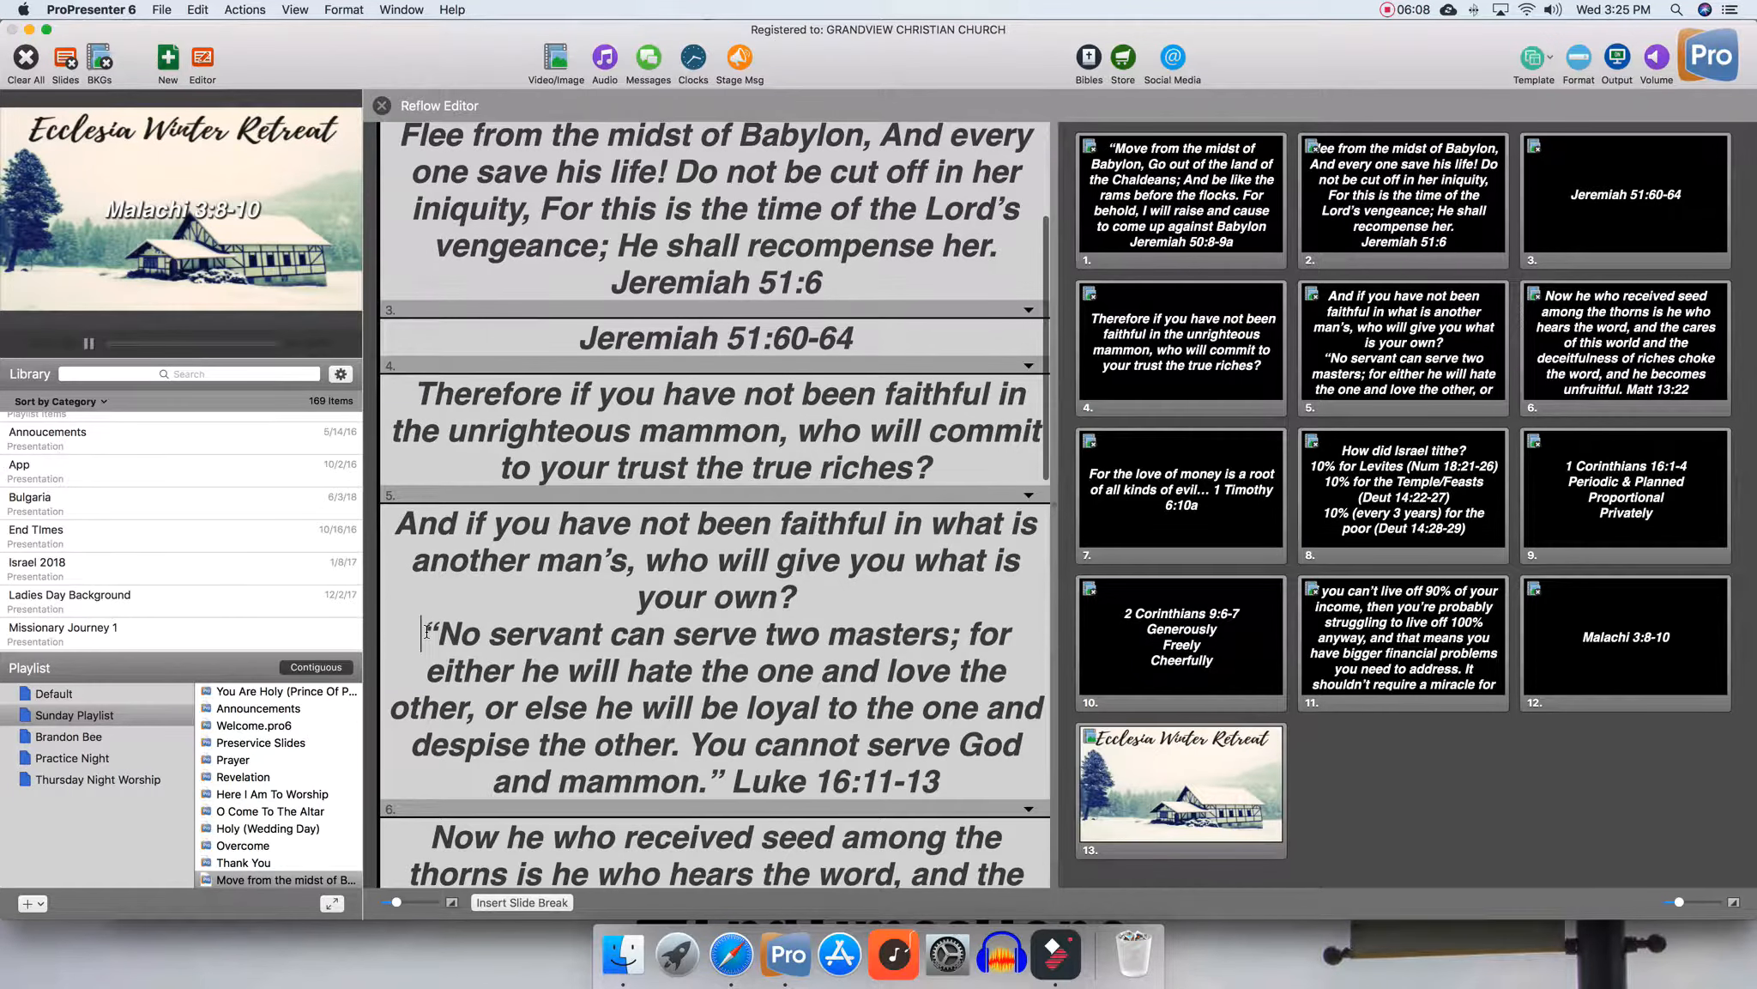
pyautogui.press('BackSpace')
pyautogui.press('BackSpace')
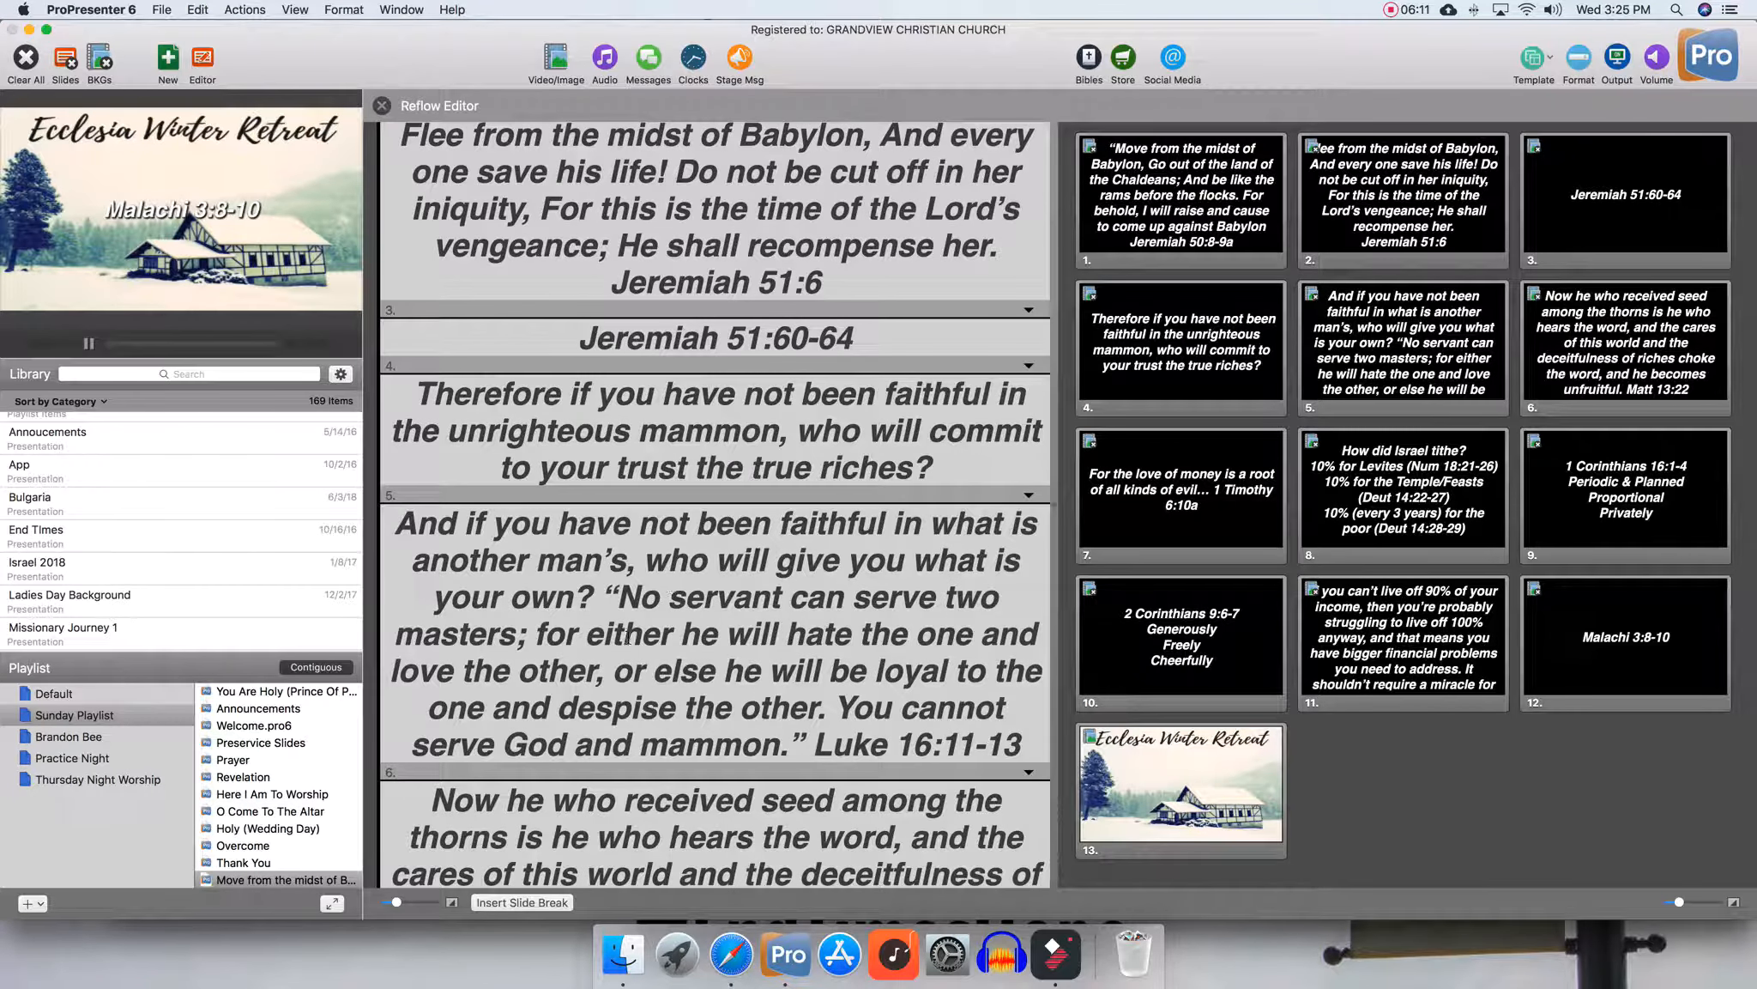
pyautogui.click(534, 635)
pyautogui.click(522, 902)
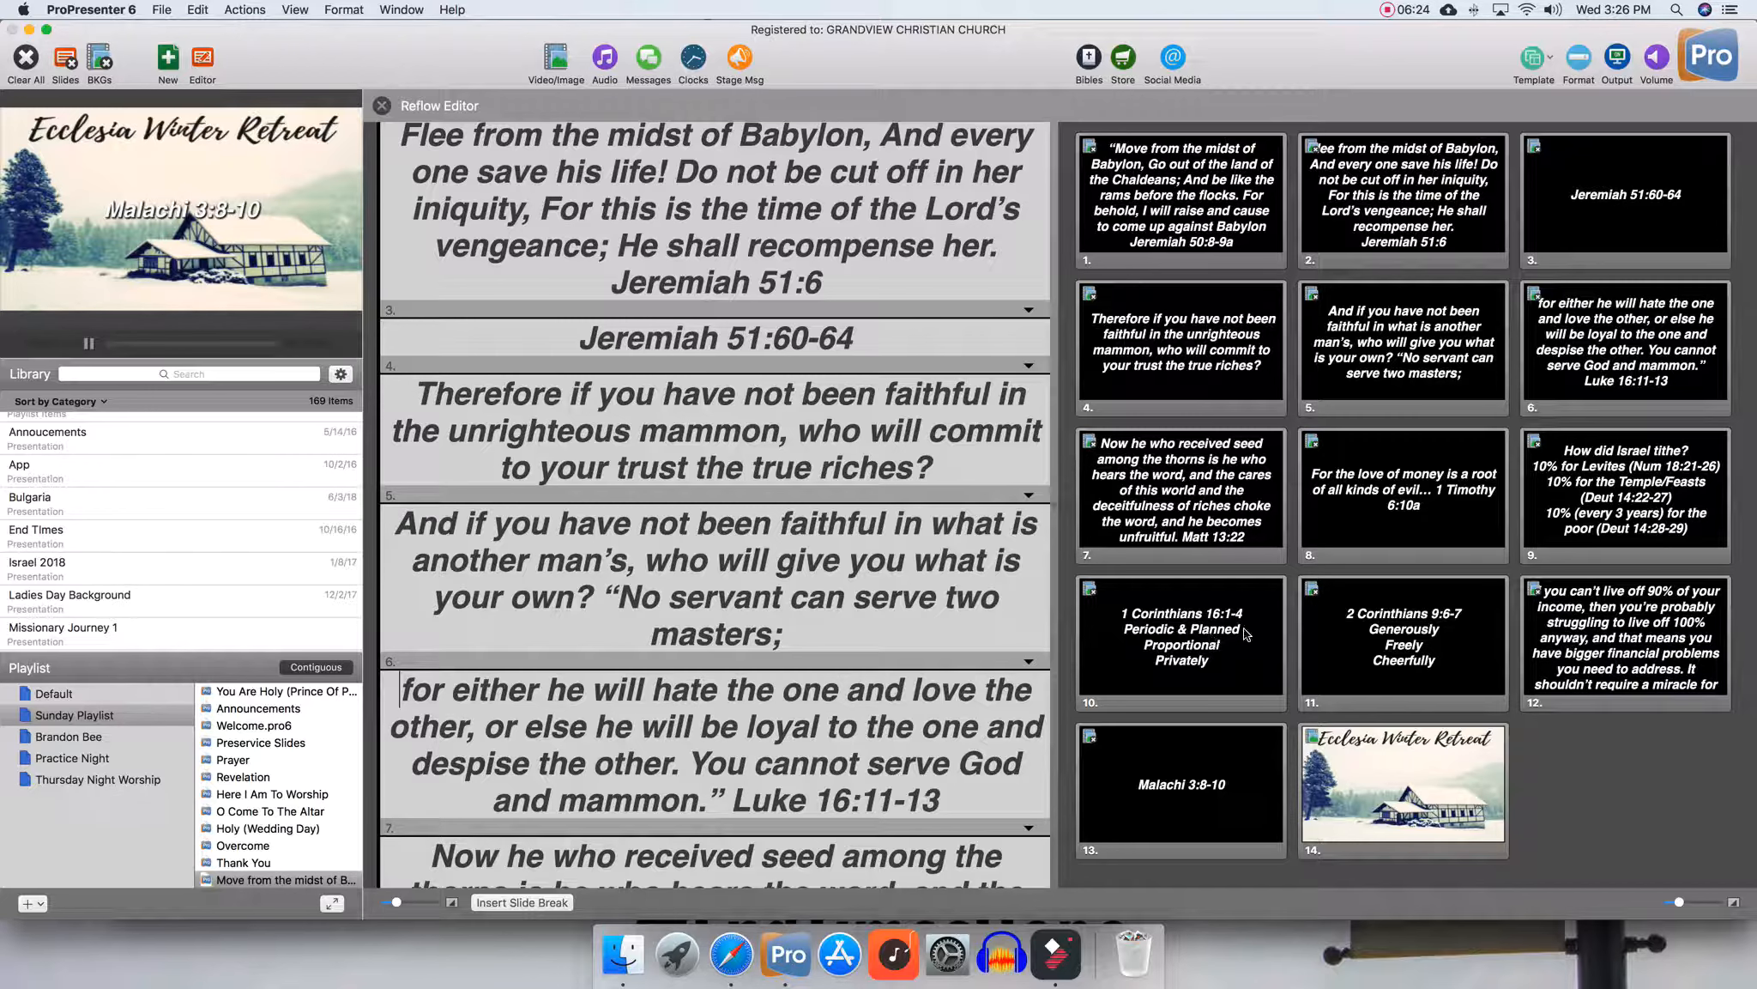
# Split the Dave Ramsey quote before 'It shouldn't require a miracle' and close the Reflow Editor
pyautogui.scroll(-10, 616, 647)
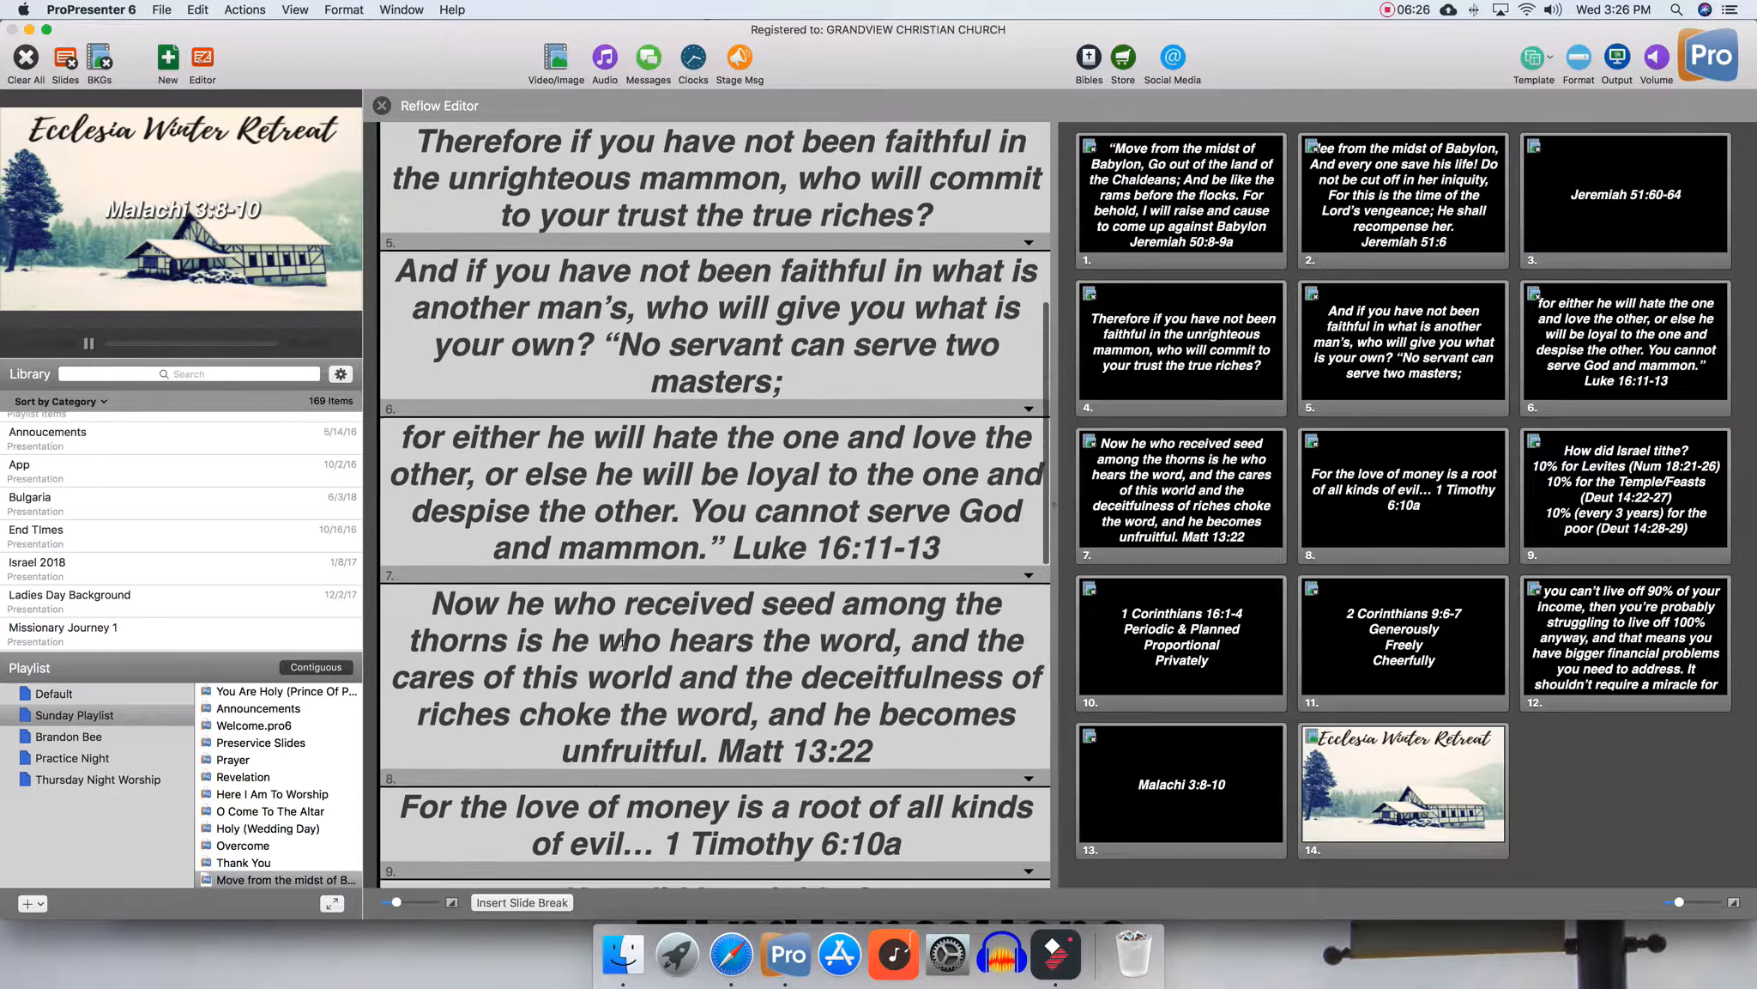
pyautogui.scroll(-8, 623, 639)
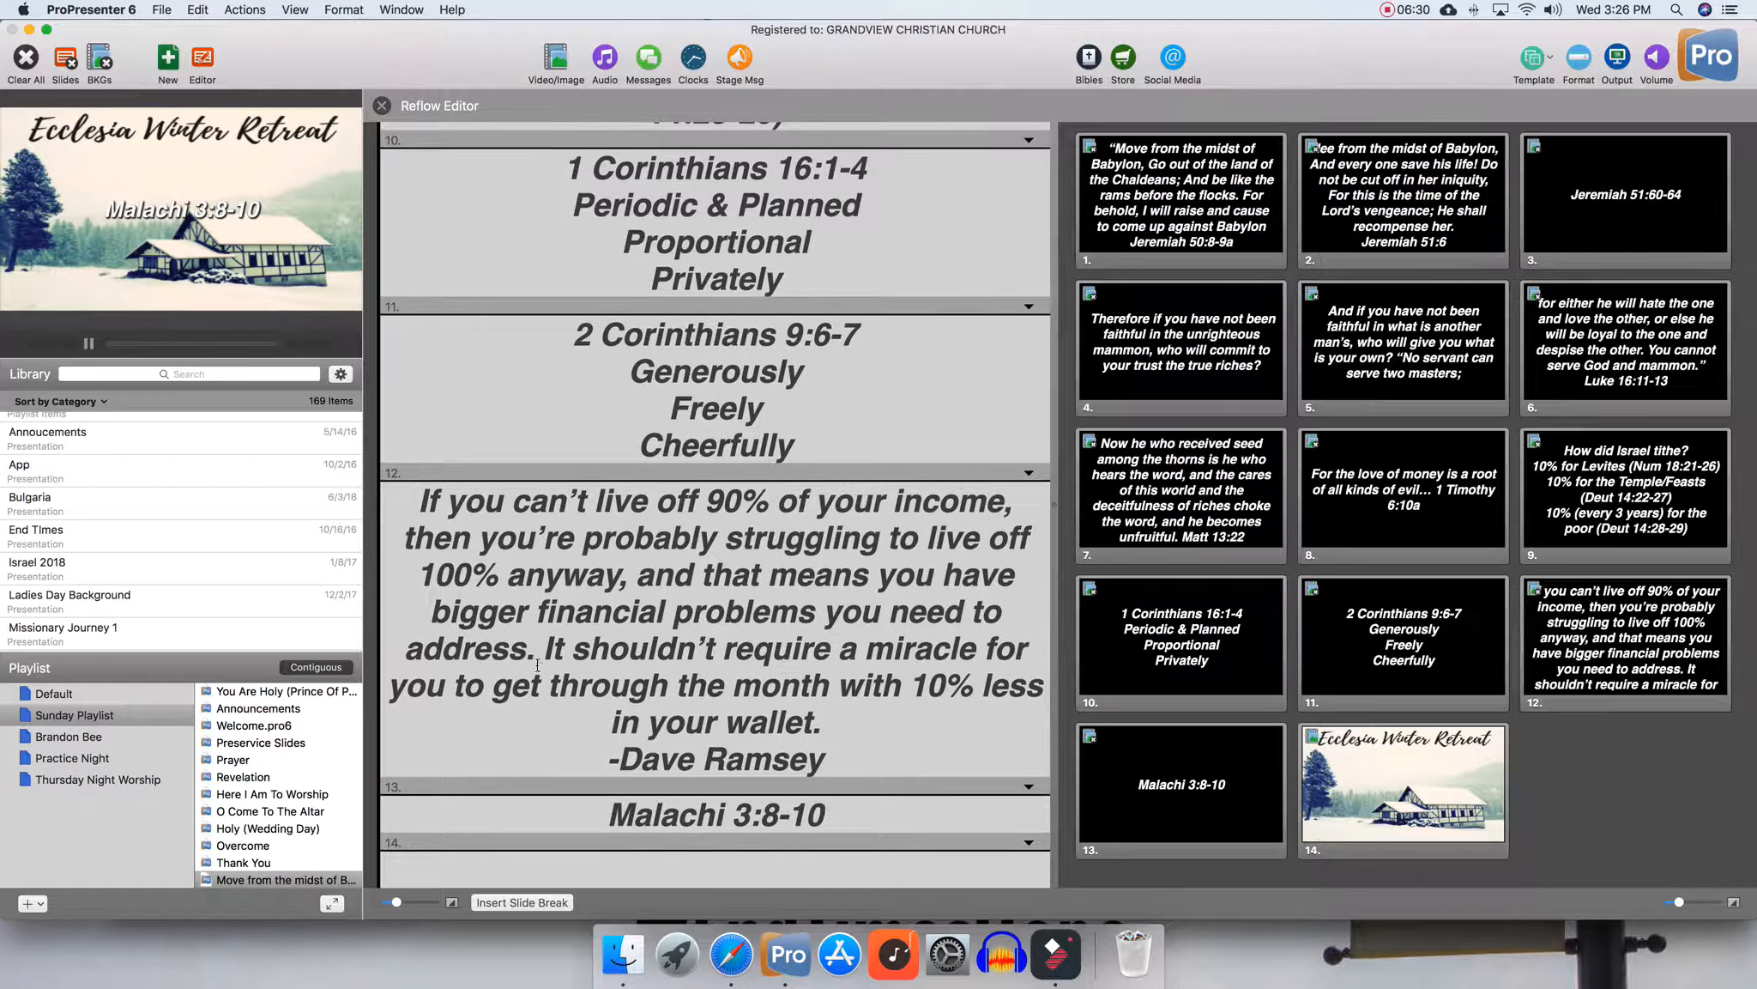
pyautogui.click(522, 902)
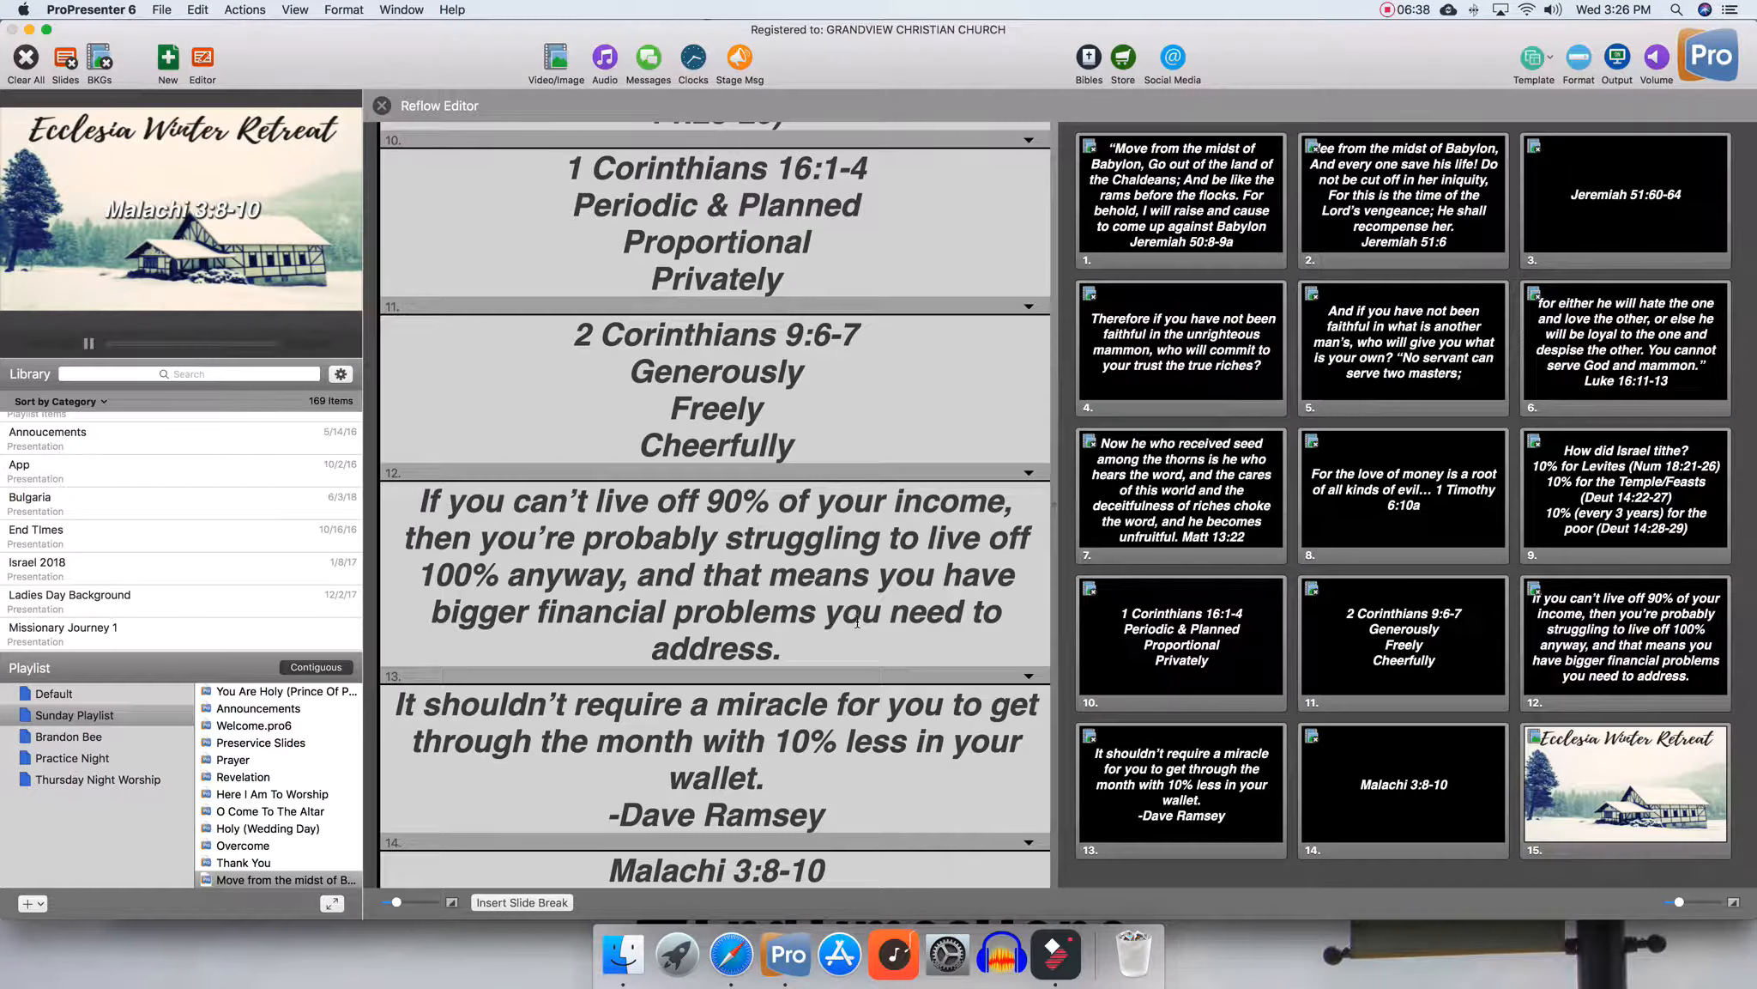
pyautogui.scroll(-2, 857, 620)
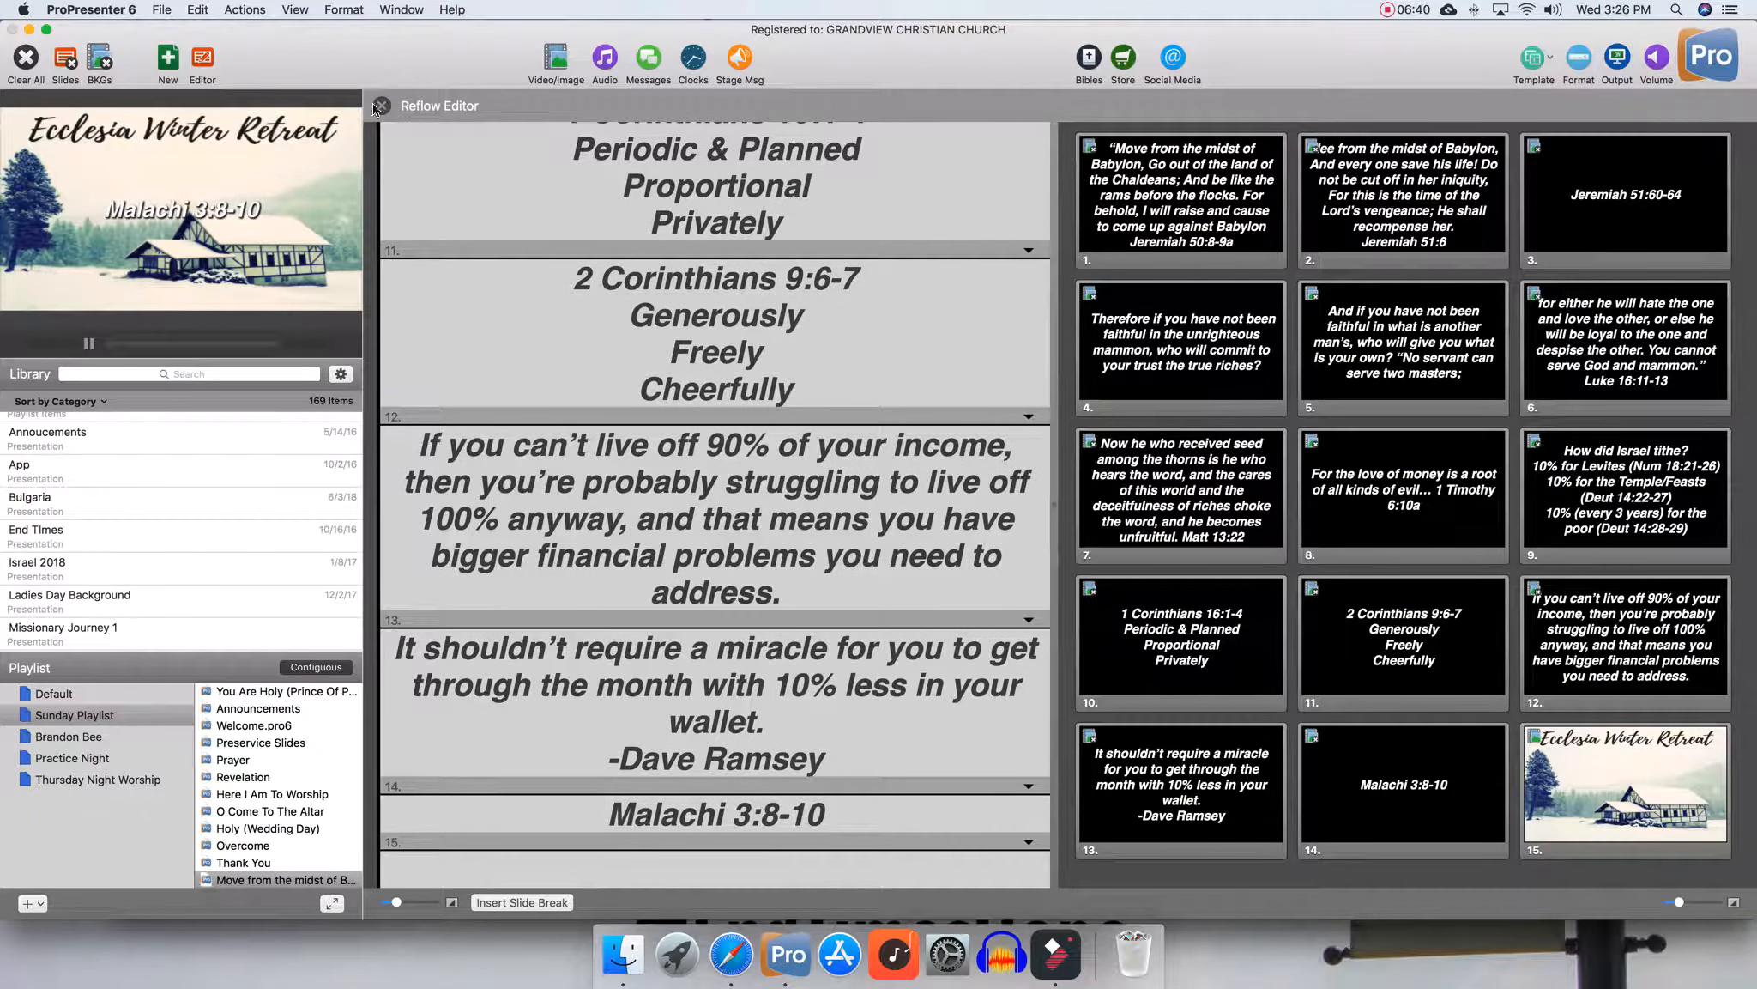
pyautogui.click(380, 105)
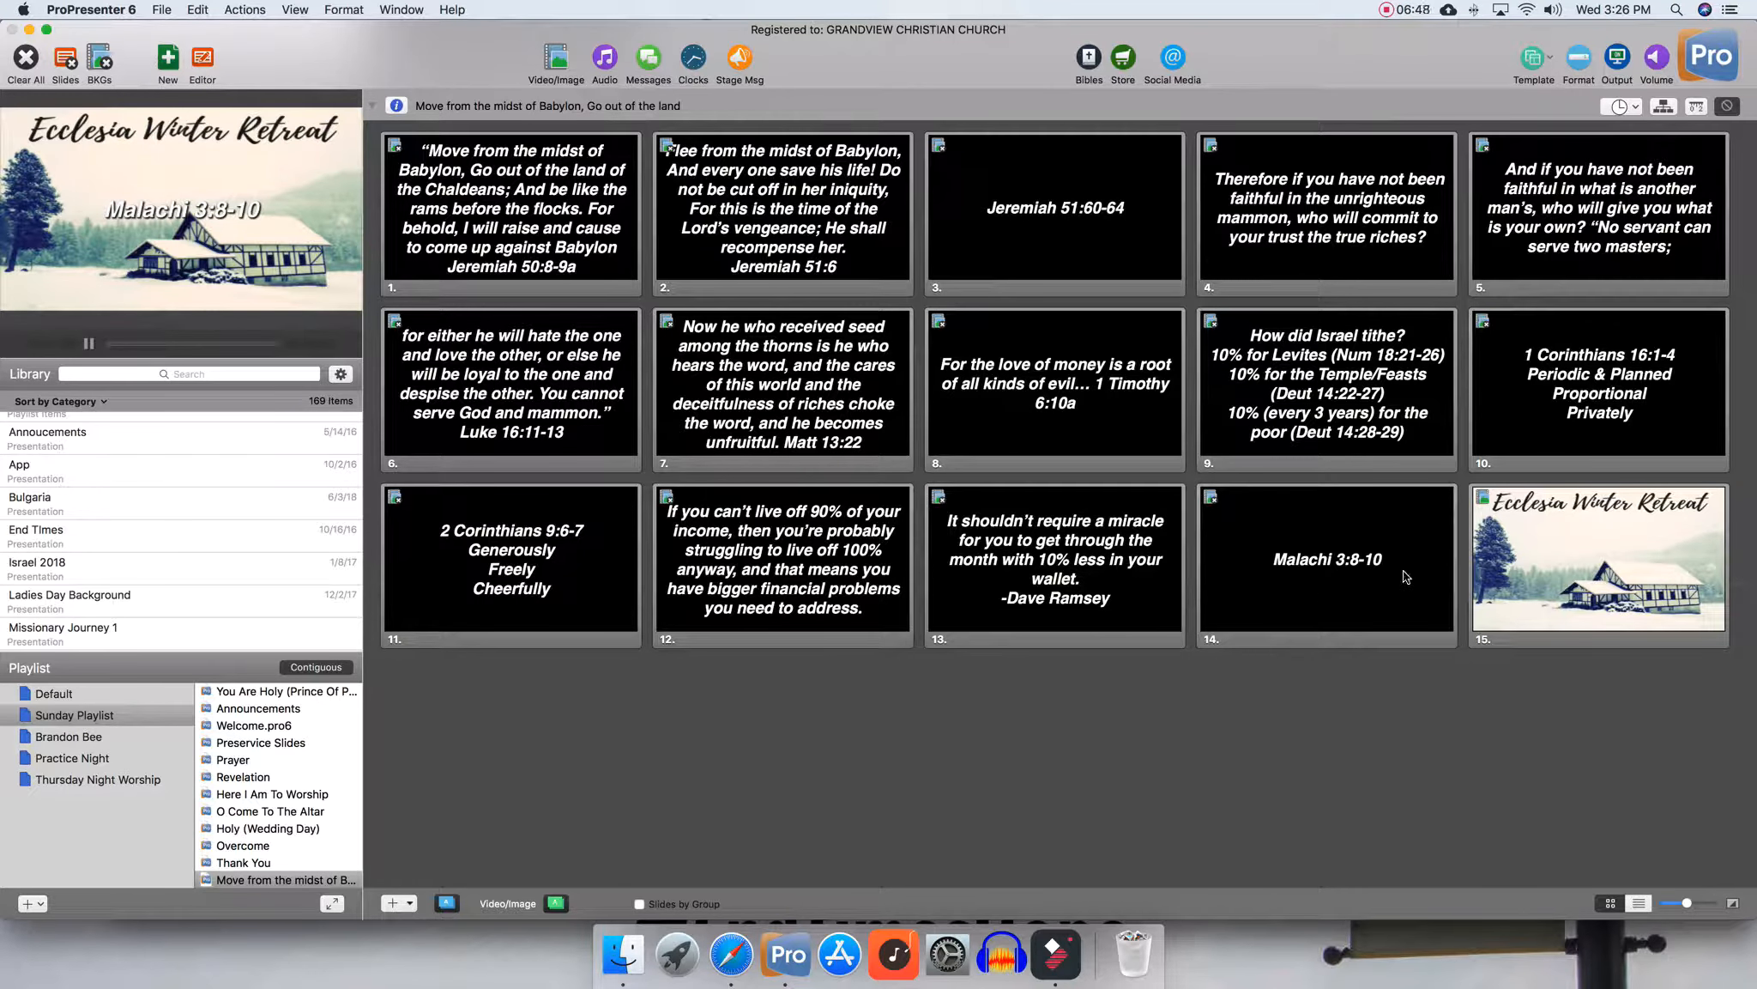
# Copy the Ecclesia Winter Retreat slide and paste it after the second slide
pyautogui.rightClick(1523, 571)
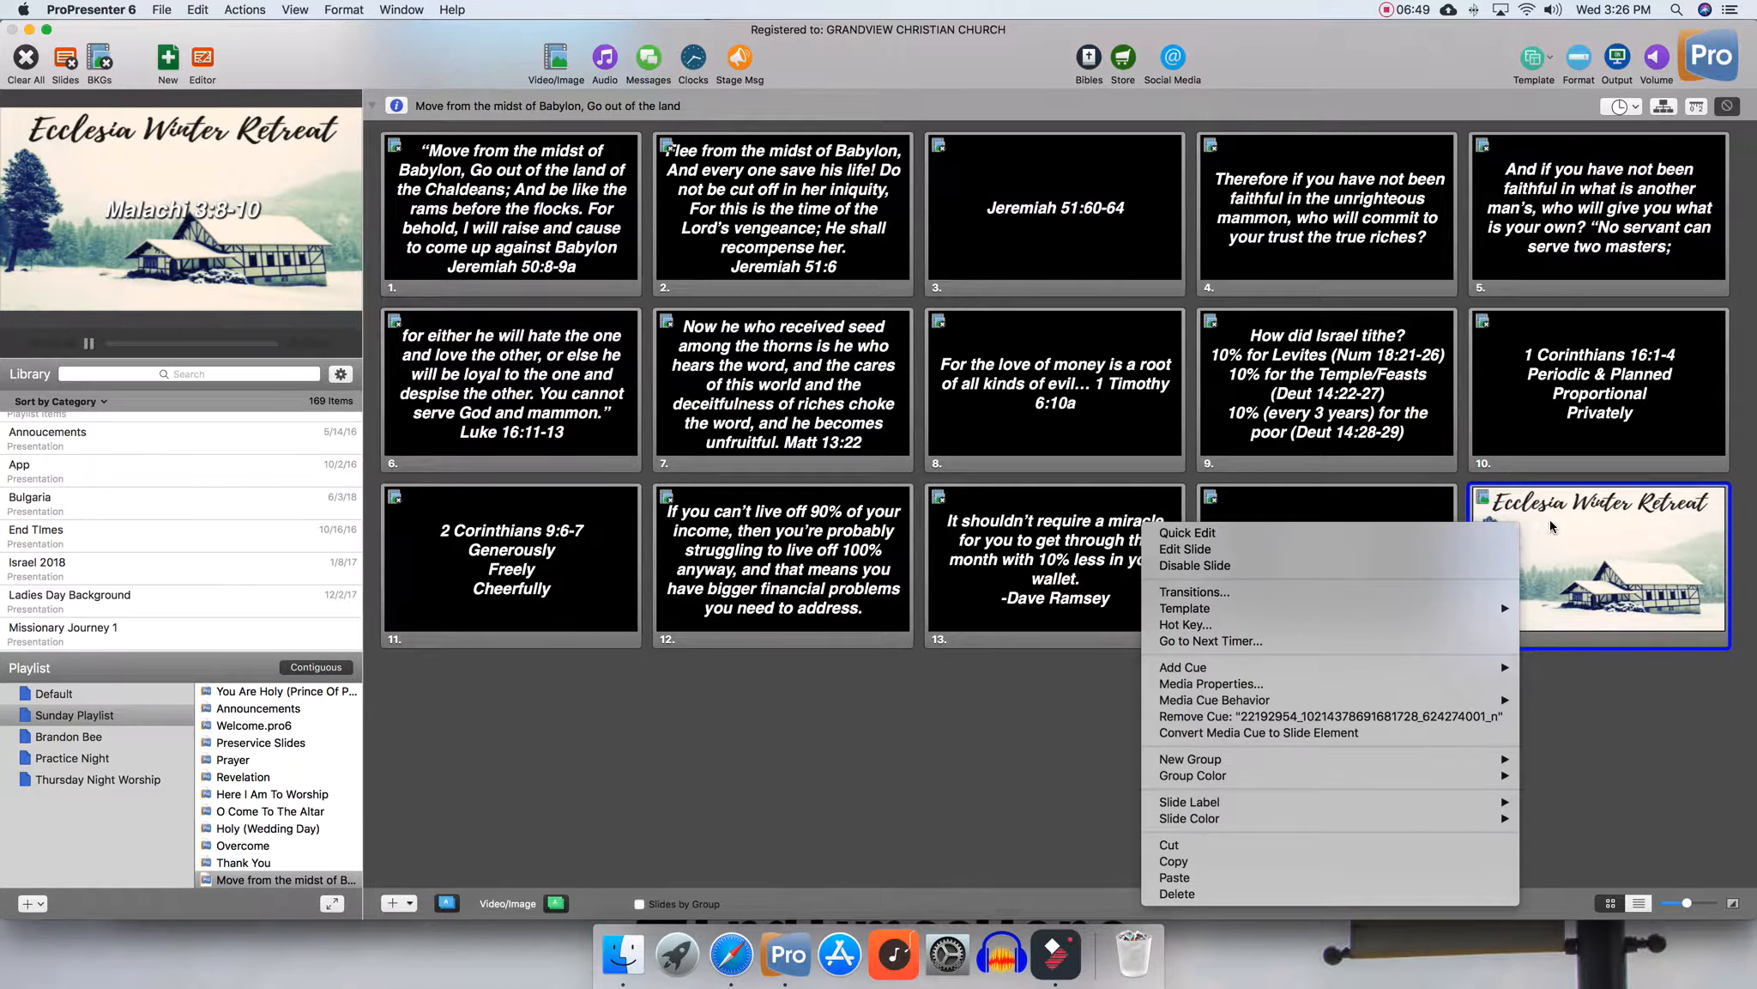
pyautogui.click(1197, 862)
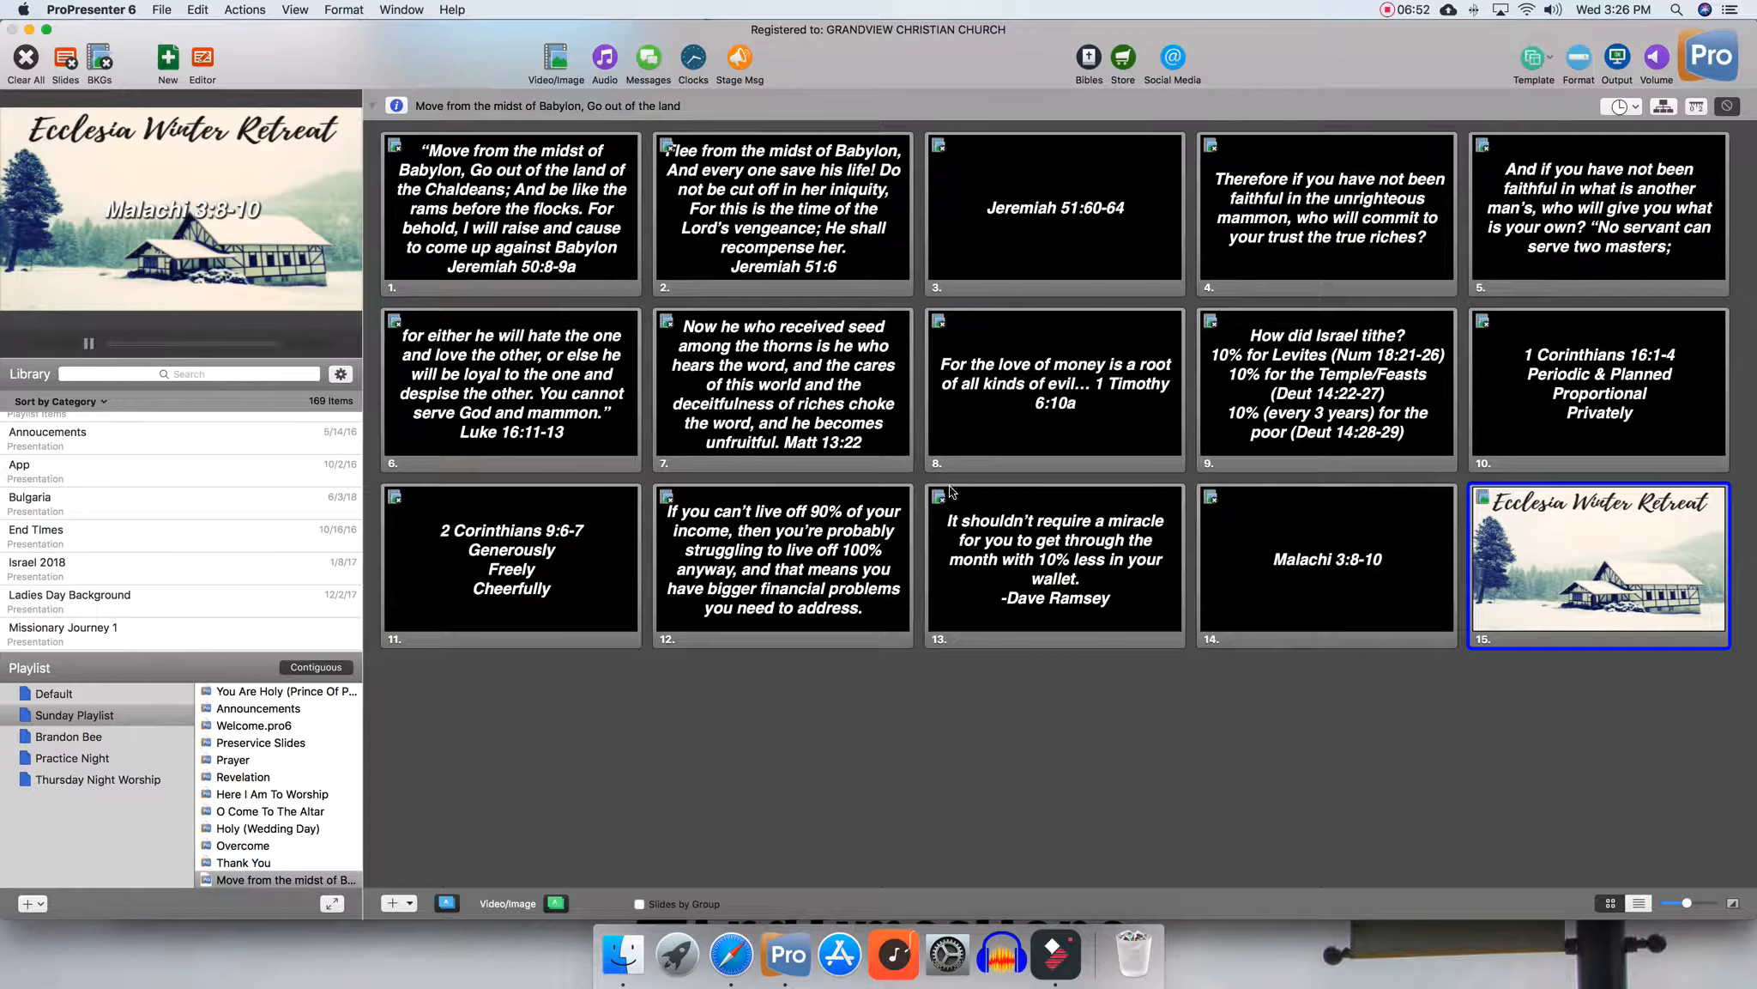
pyautogui.rightClick(653, 261)
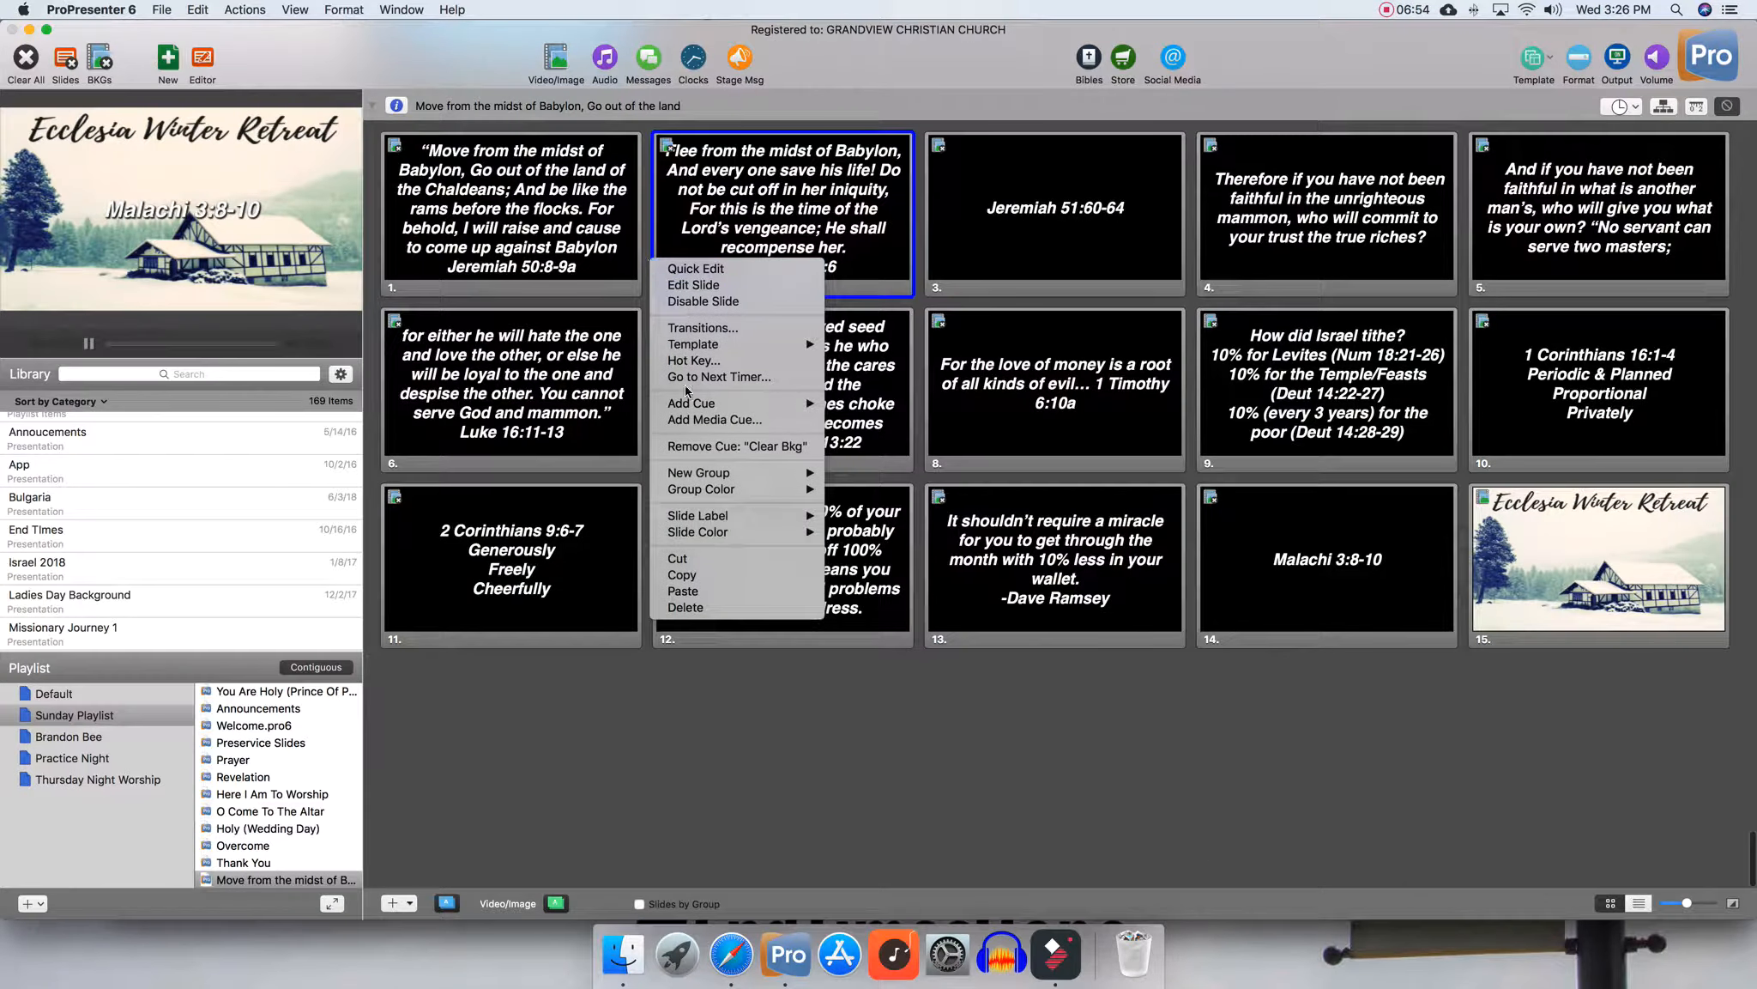
pyautogui.click(696, 592)
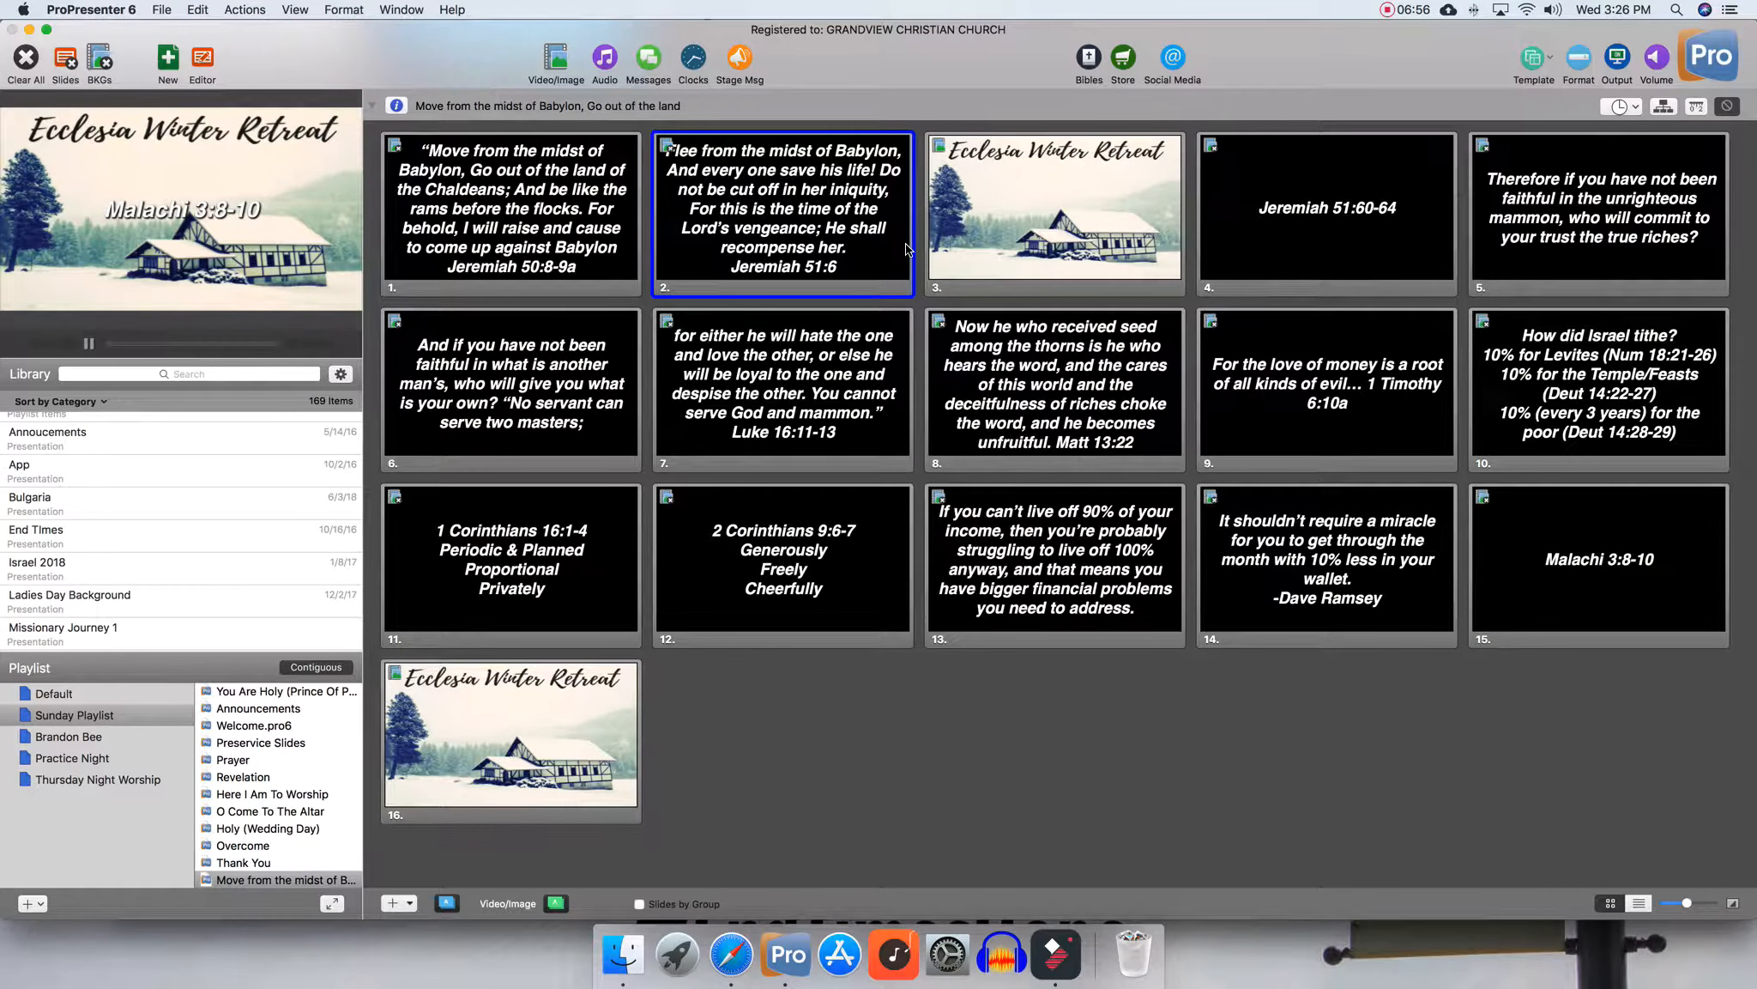
# Paste the copied slide after the first slide and after the Jeremiah 51:60-64 slide
pyautogui.rightClick(607, 248)
pyautogui.click(652, 577)
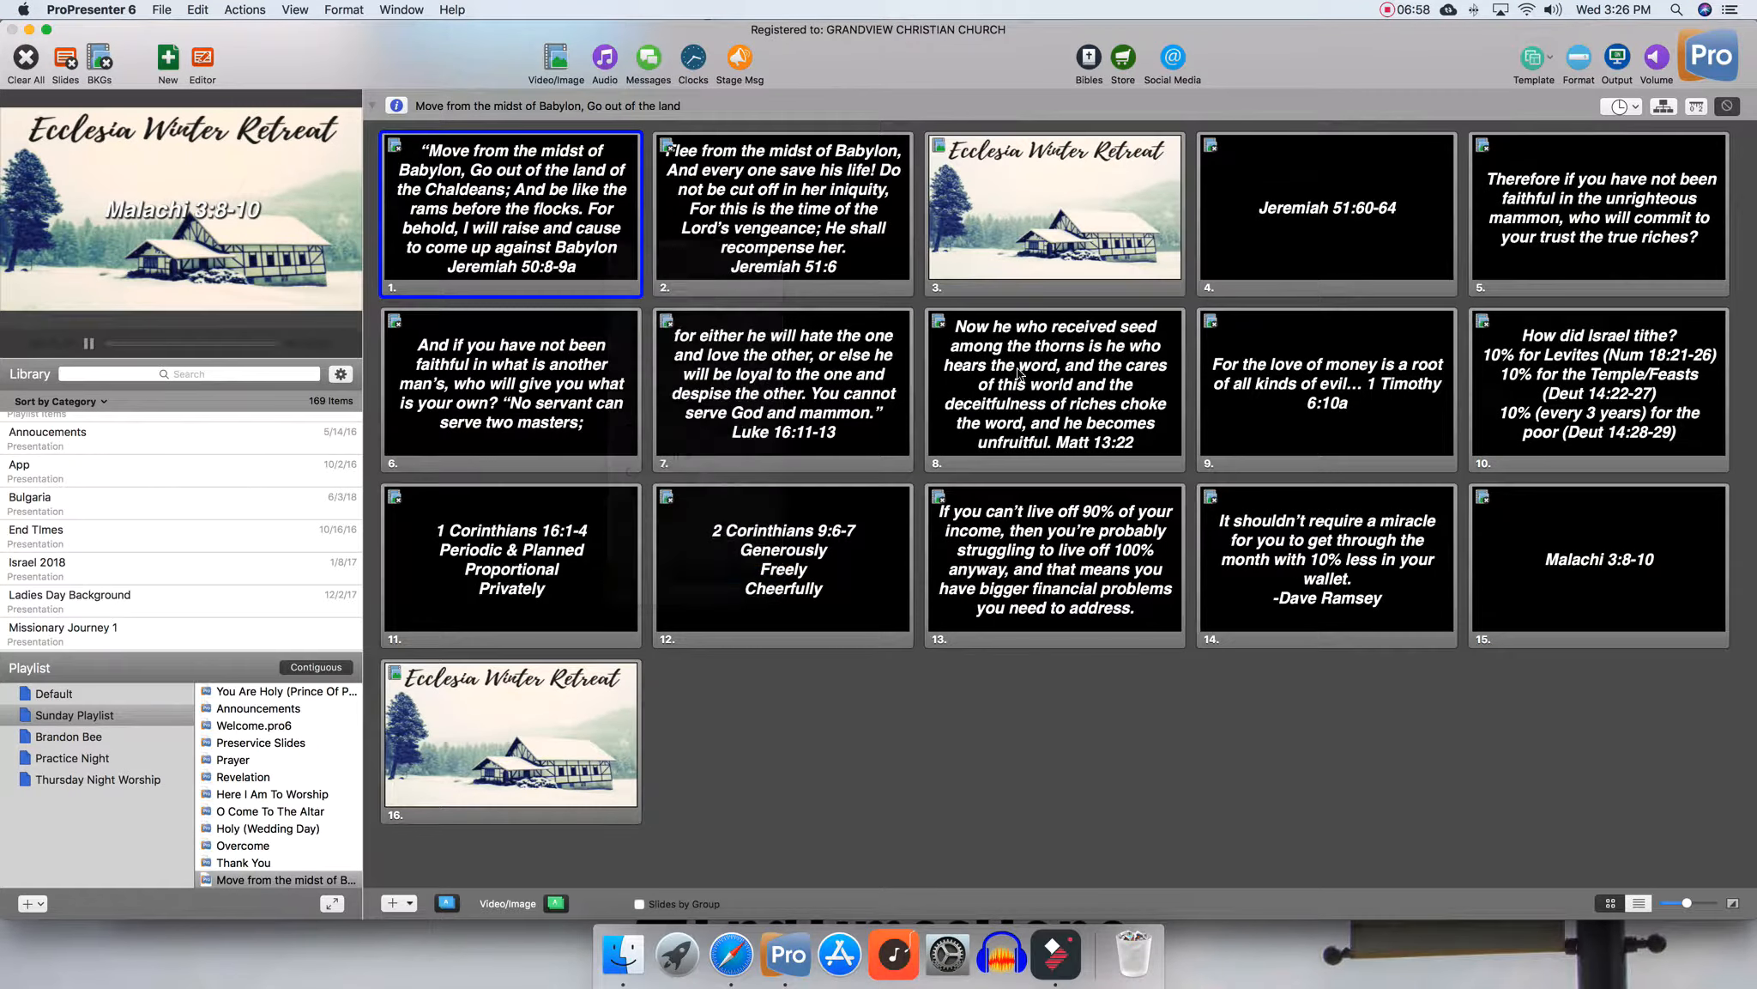
pyautogui.rightClick(1545, 206)
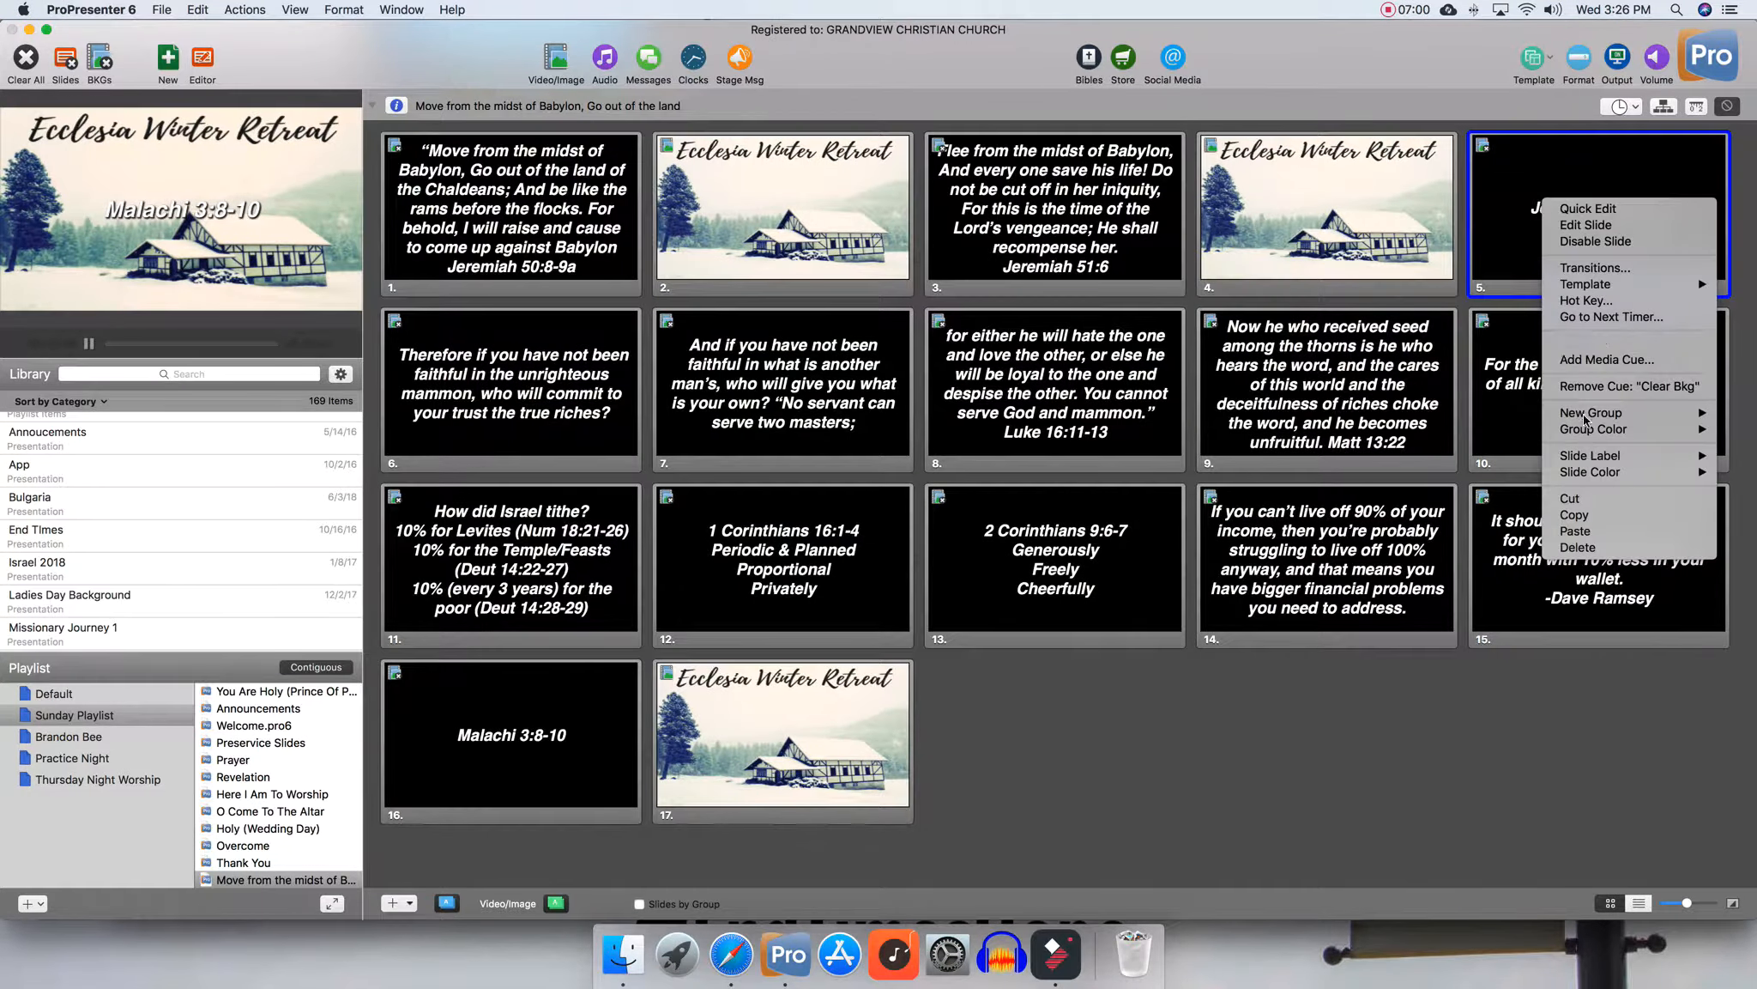
pyautogui.click(1575, 532)
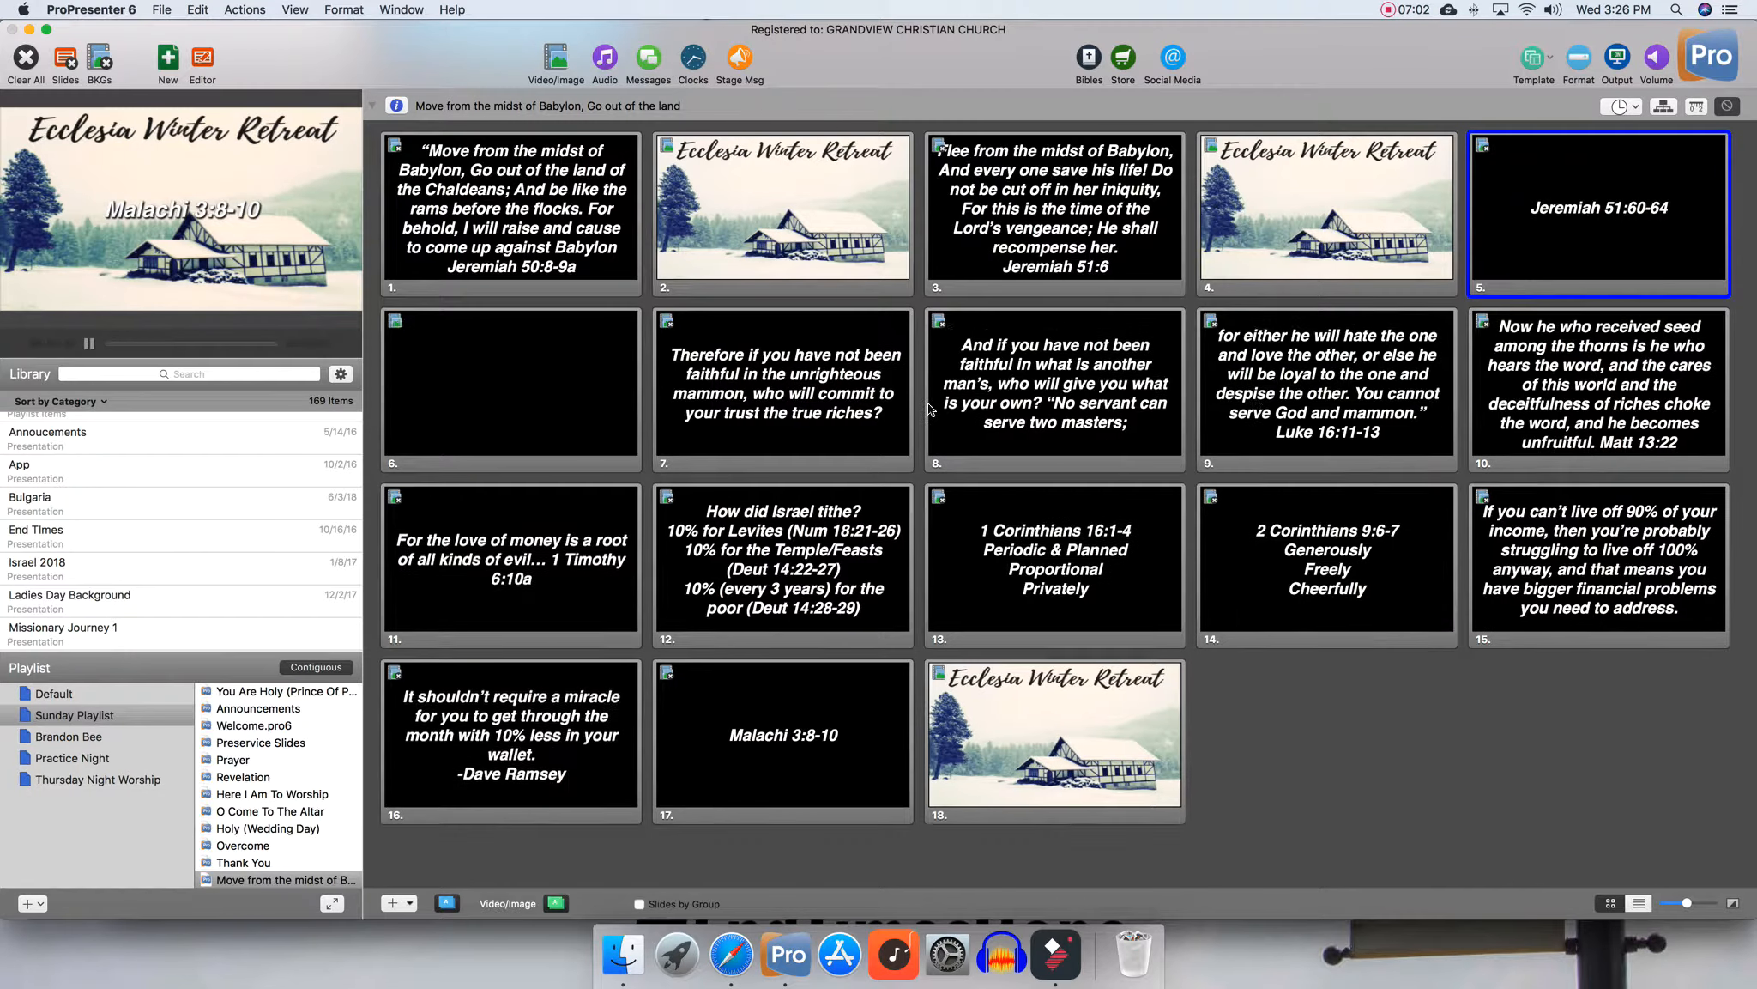
# Paste the Ecclesia Winter Retreat slide after the 'Therefore if you have not been faithful' slide
pyautogui.rightClick(864, 378)
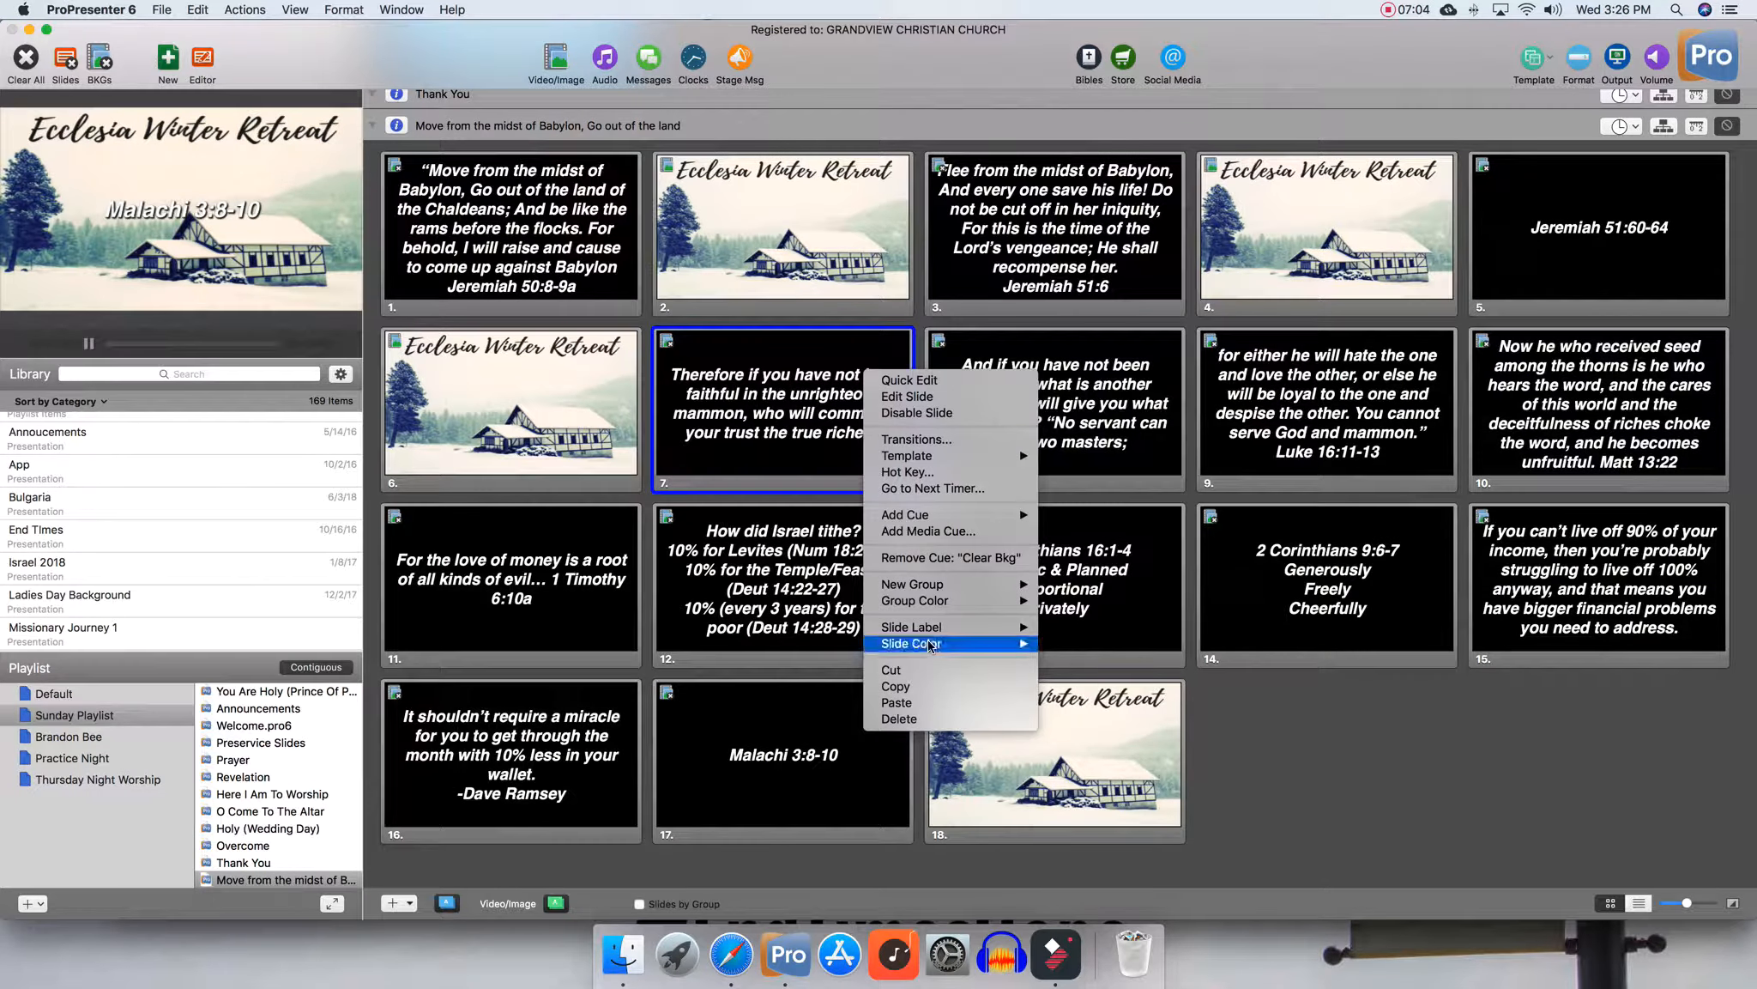
pyautogui.click(941, 702)
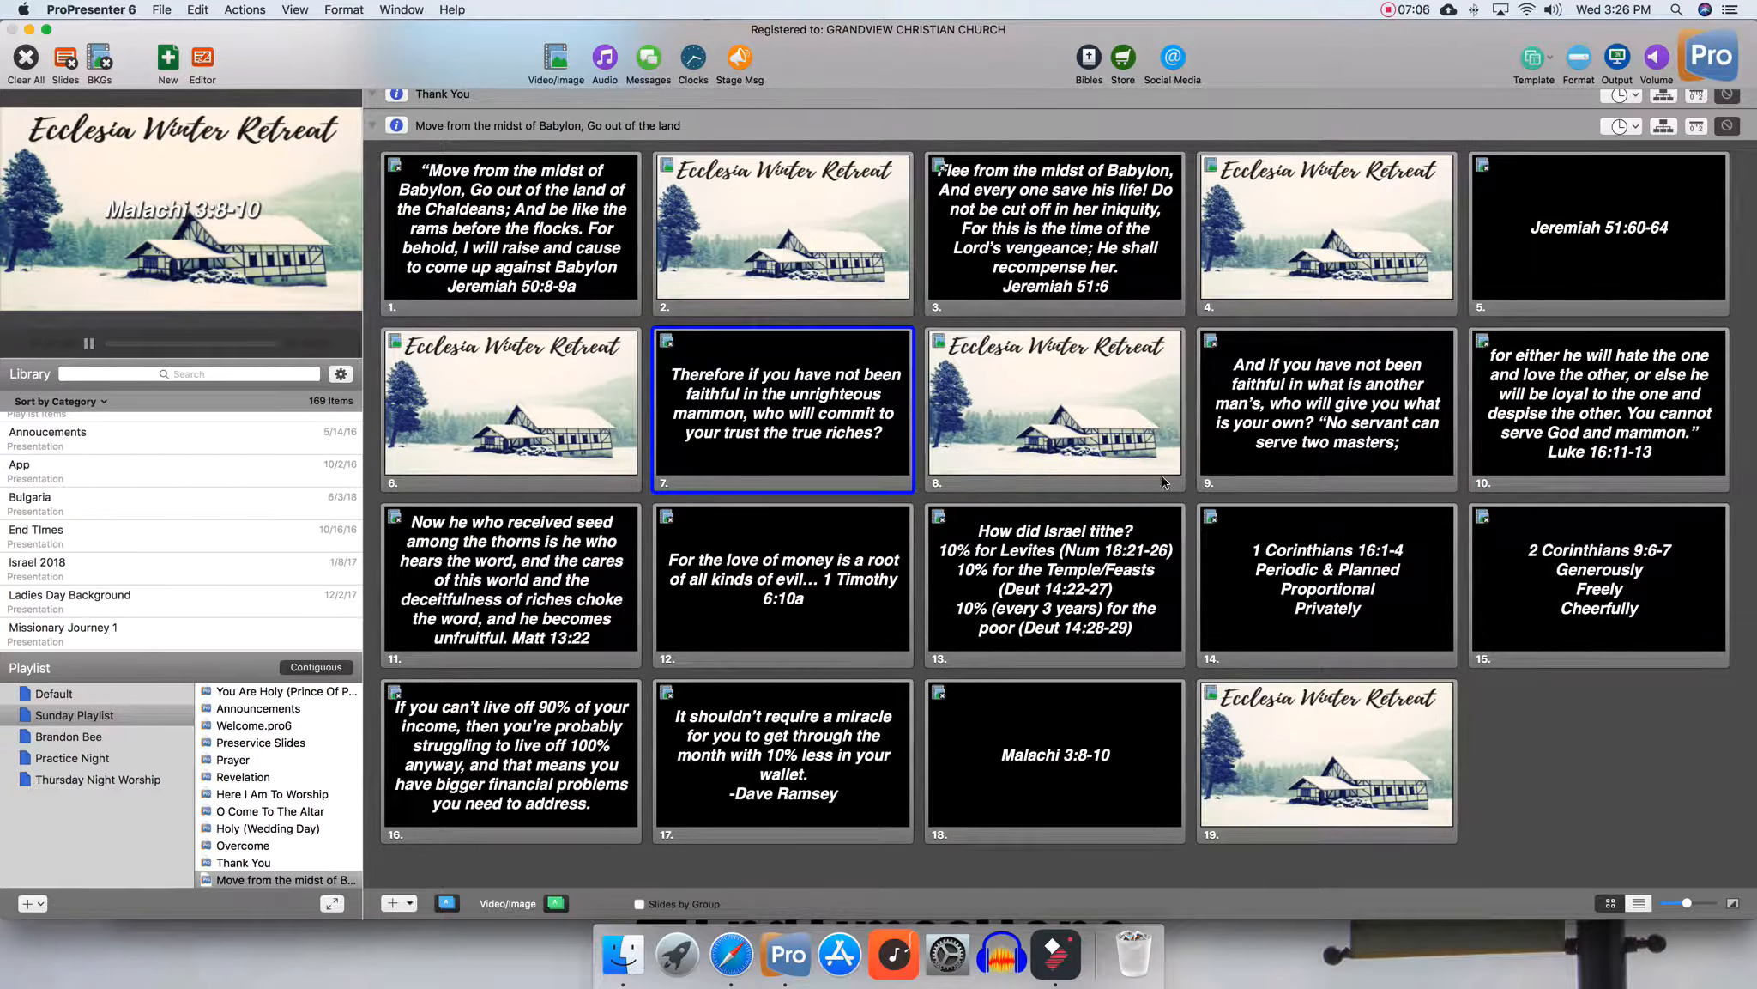
pyautogui.click(1367, 419)
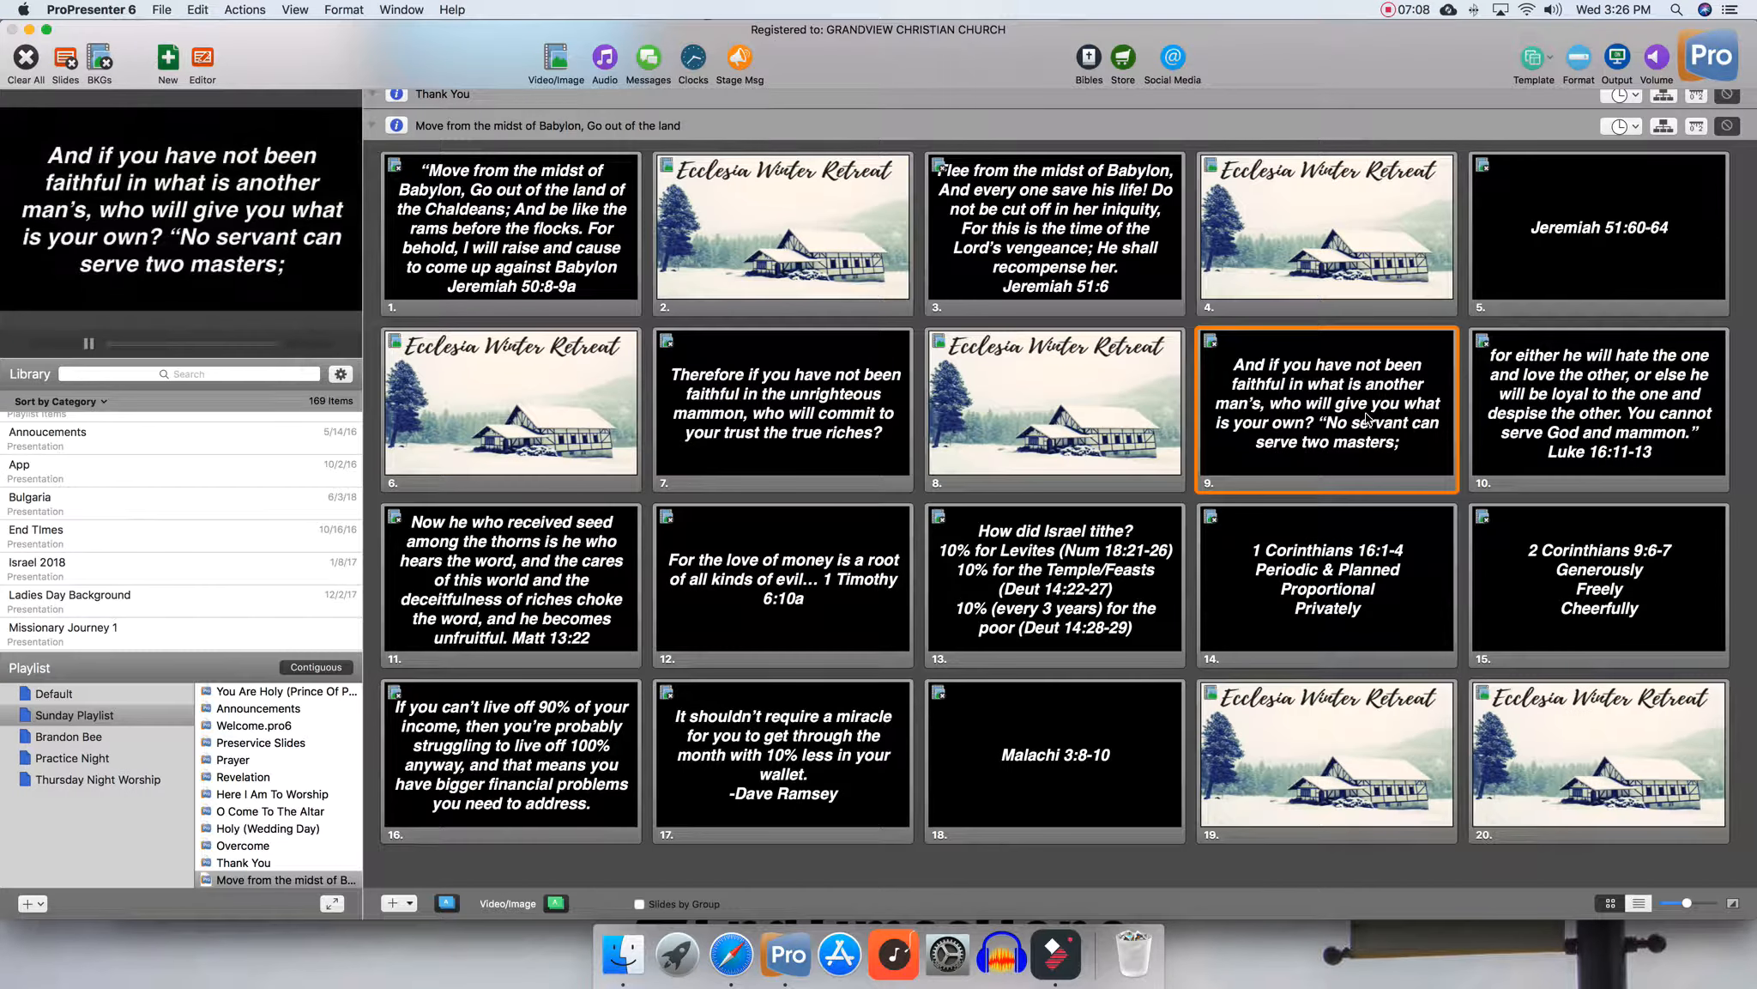
pyautogui.click(542, 572)
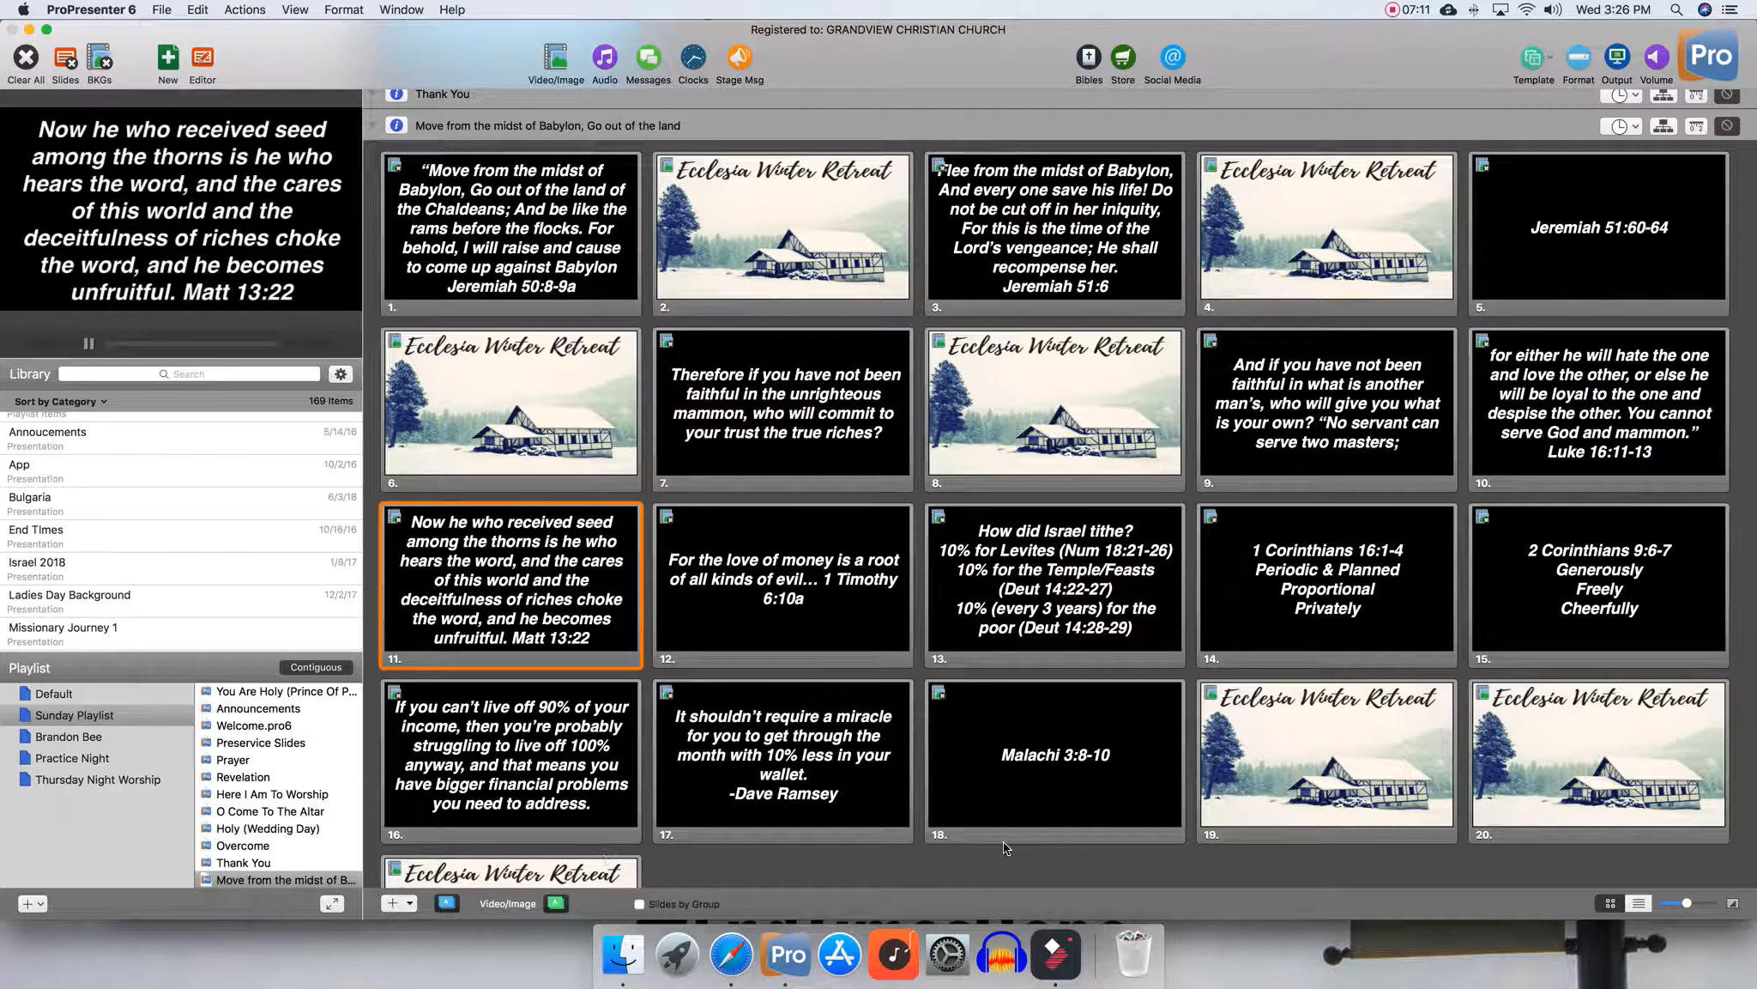
# Delete the extra Ecclesia Winter Retreat slide at the end of the presentation
pyautogui.click(495, 881)
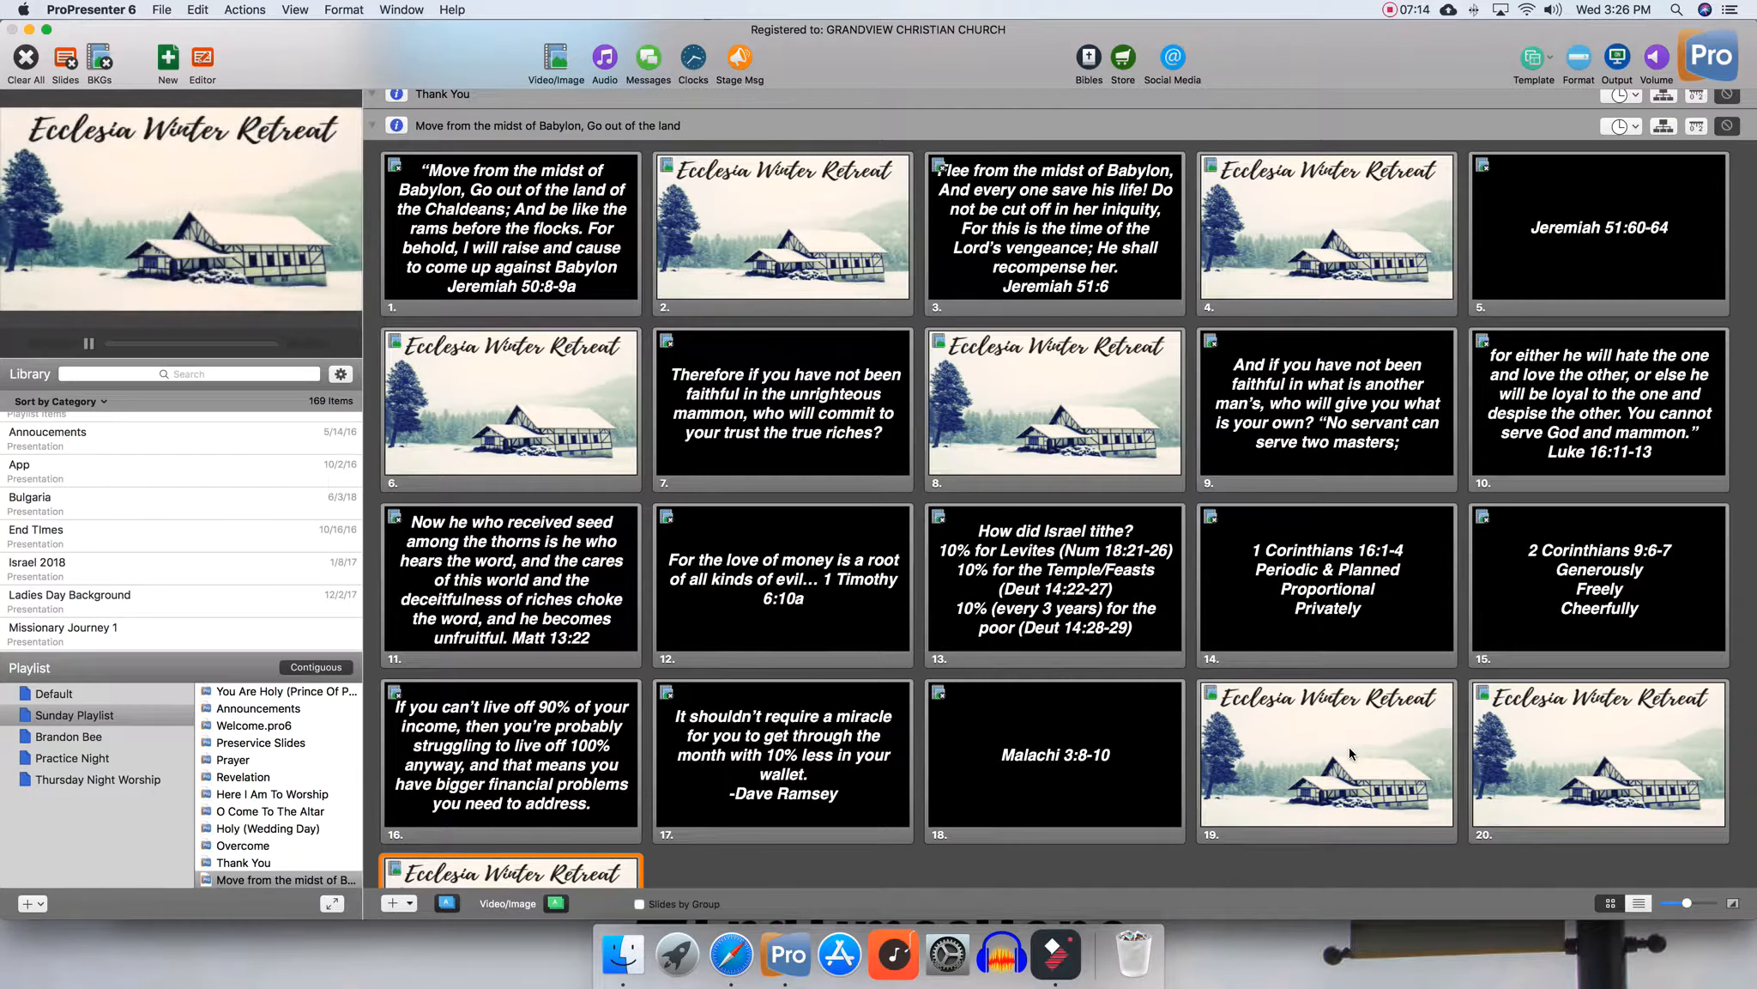
pyautogui.rightClick(519, 875)
pyautogui.click(549, 906)
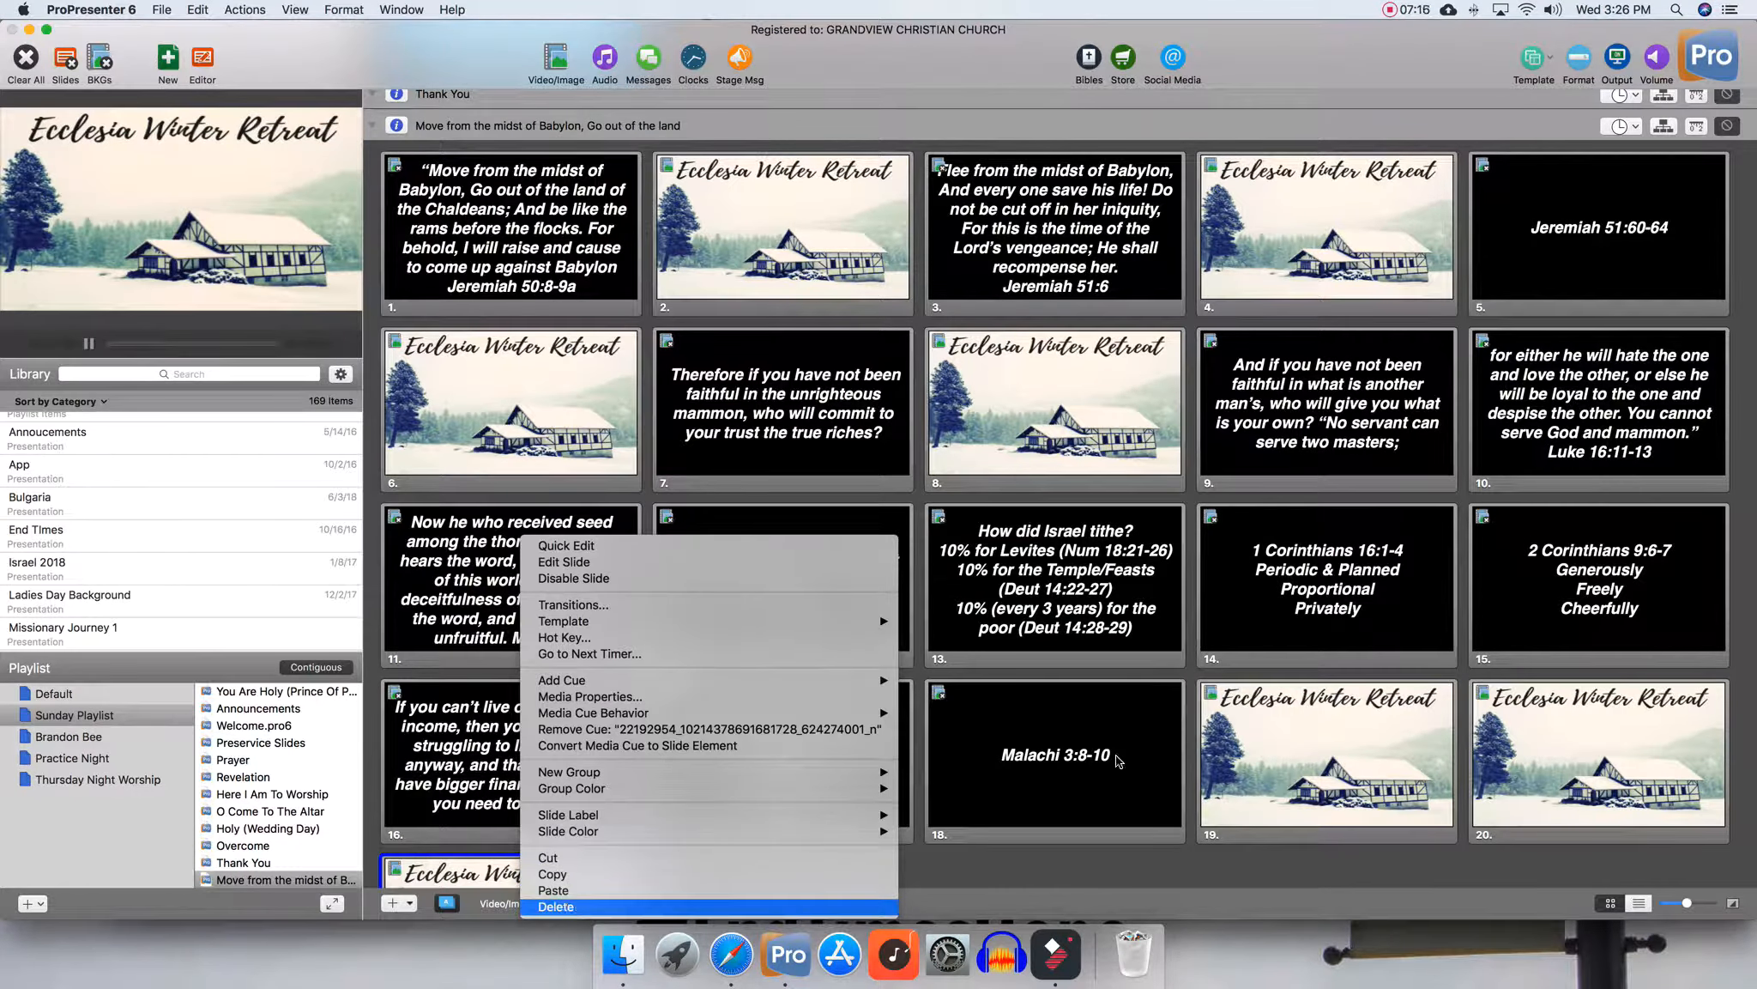
# Move an Ecclesia Winter Retreat slide to sit between the 1 Corinthians 16:1-4 and 2 Corinthians 9:6-7 slides
pyautogui.rightClick(1637, 711)
pyautogui.click(1699, 780)
pyautogui.keyDown('super'); pyautogui.click(1347, 551); pyautogui.keyUp('super')
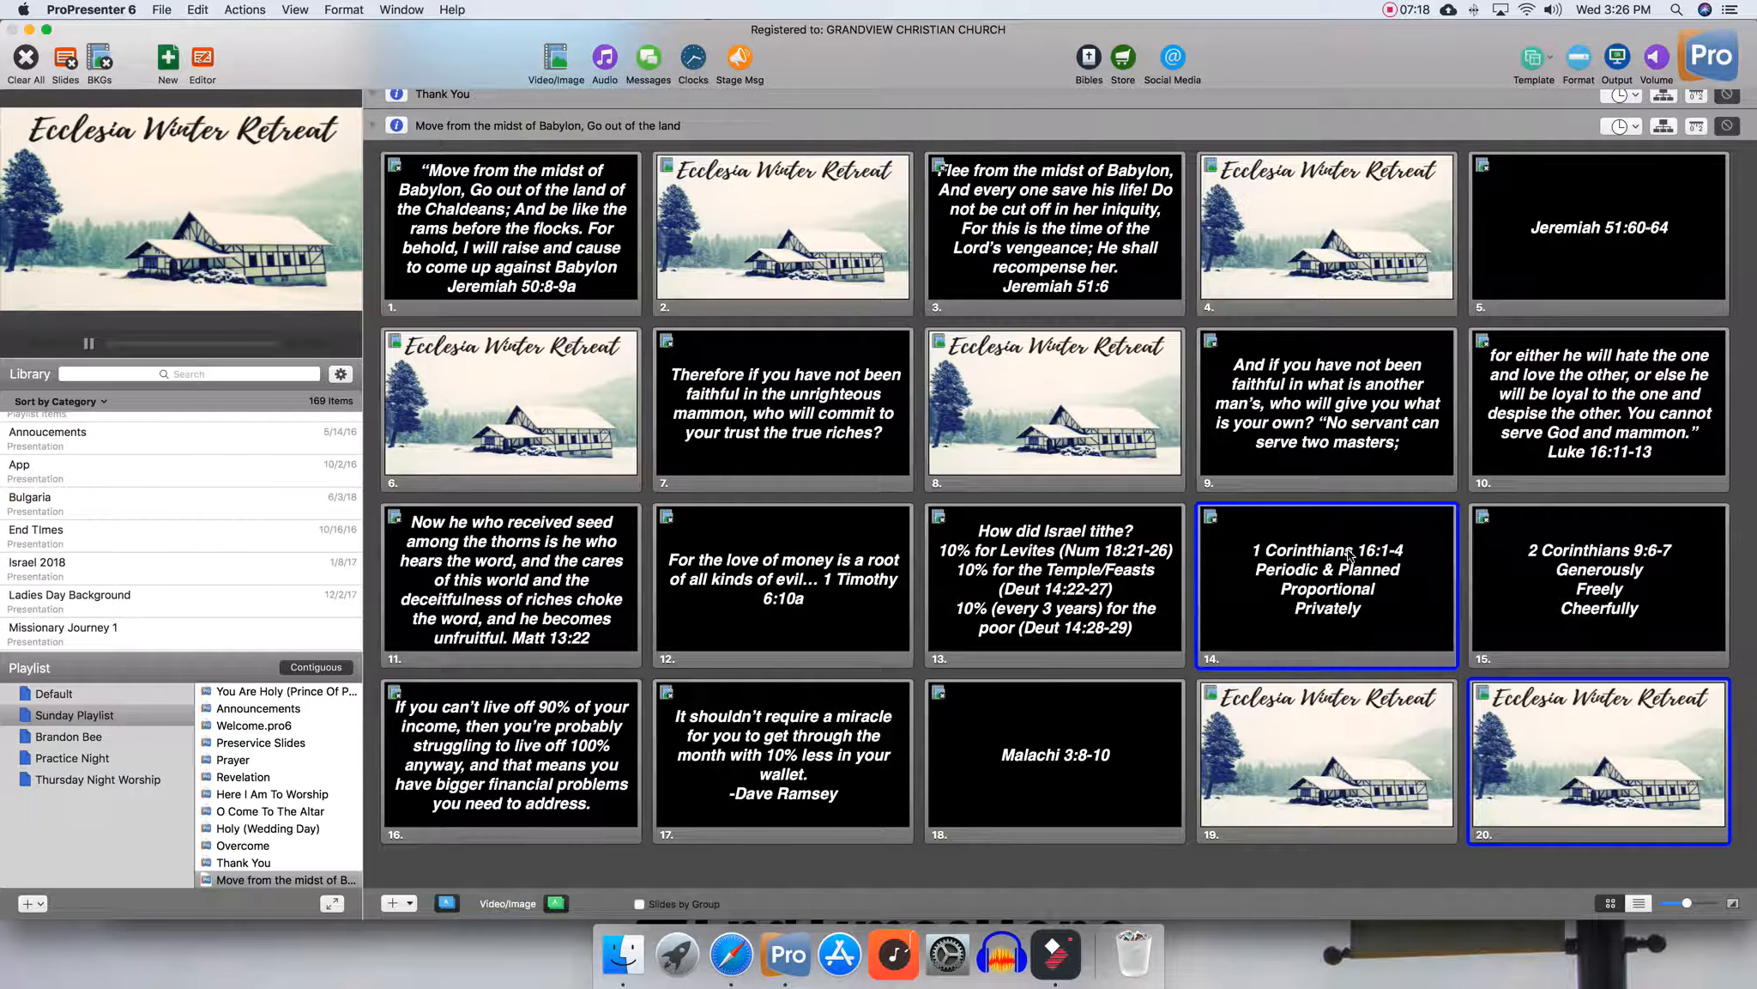
pyautogui.keyDown('super'); pyautogui.click(1137, 573); pyautogui.keyUp('super')
pyautogui.moveTo(1562, 784); pyautogui.dragTo(1265, 644)
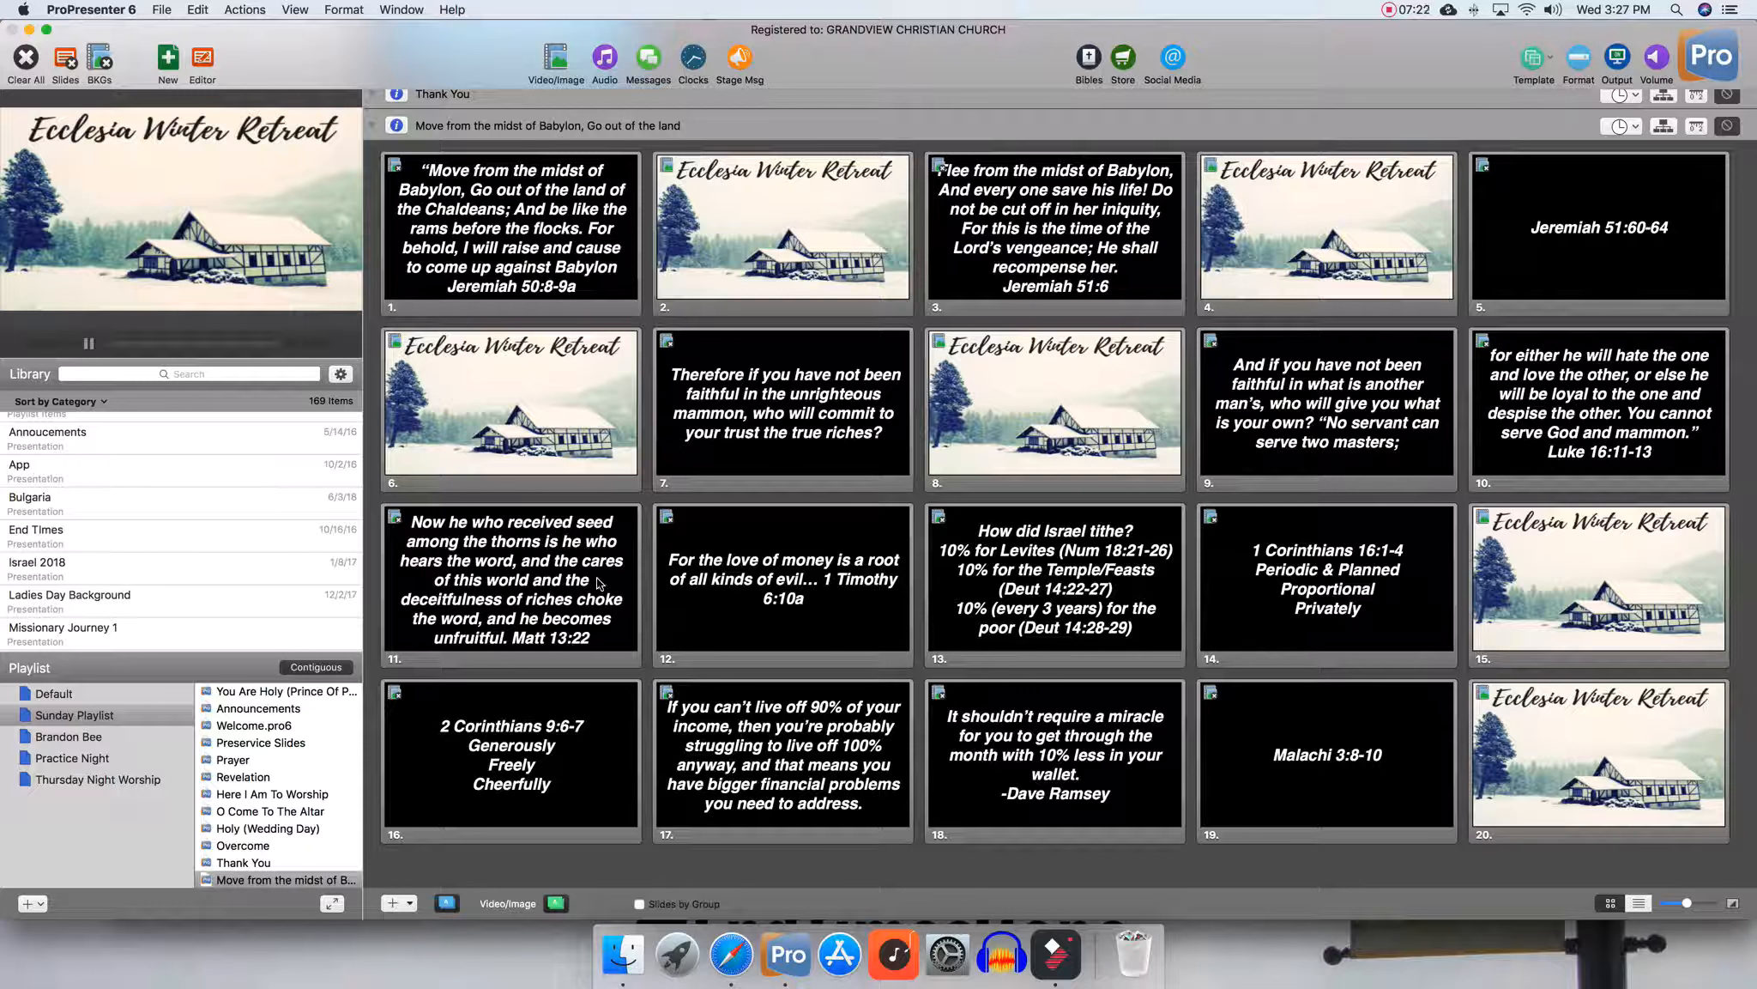
# Paste the retreat slide after the 'Now he who received seed' slide and after the 'For the love of money' slide
pyautogui.rightClick(598, 583)
pyautogui.click(650, 891)
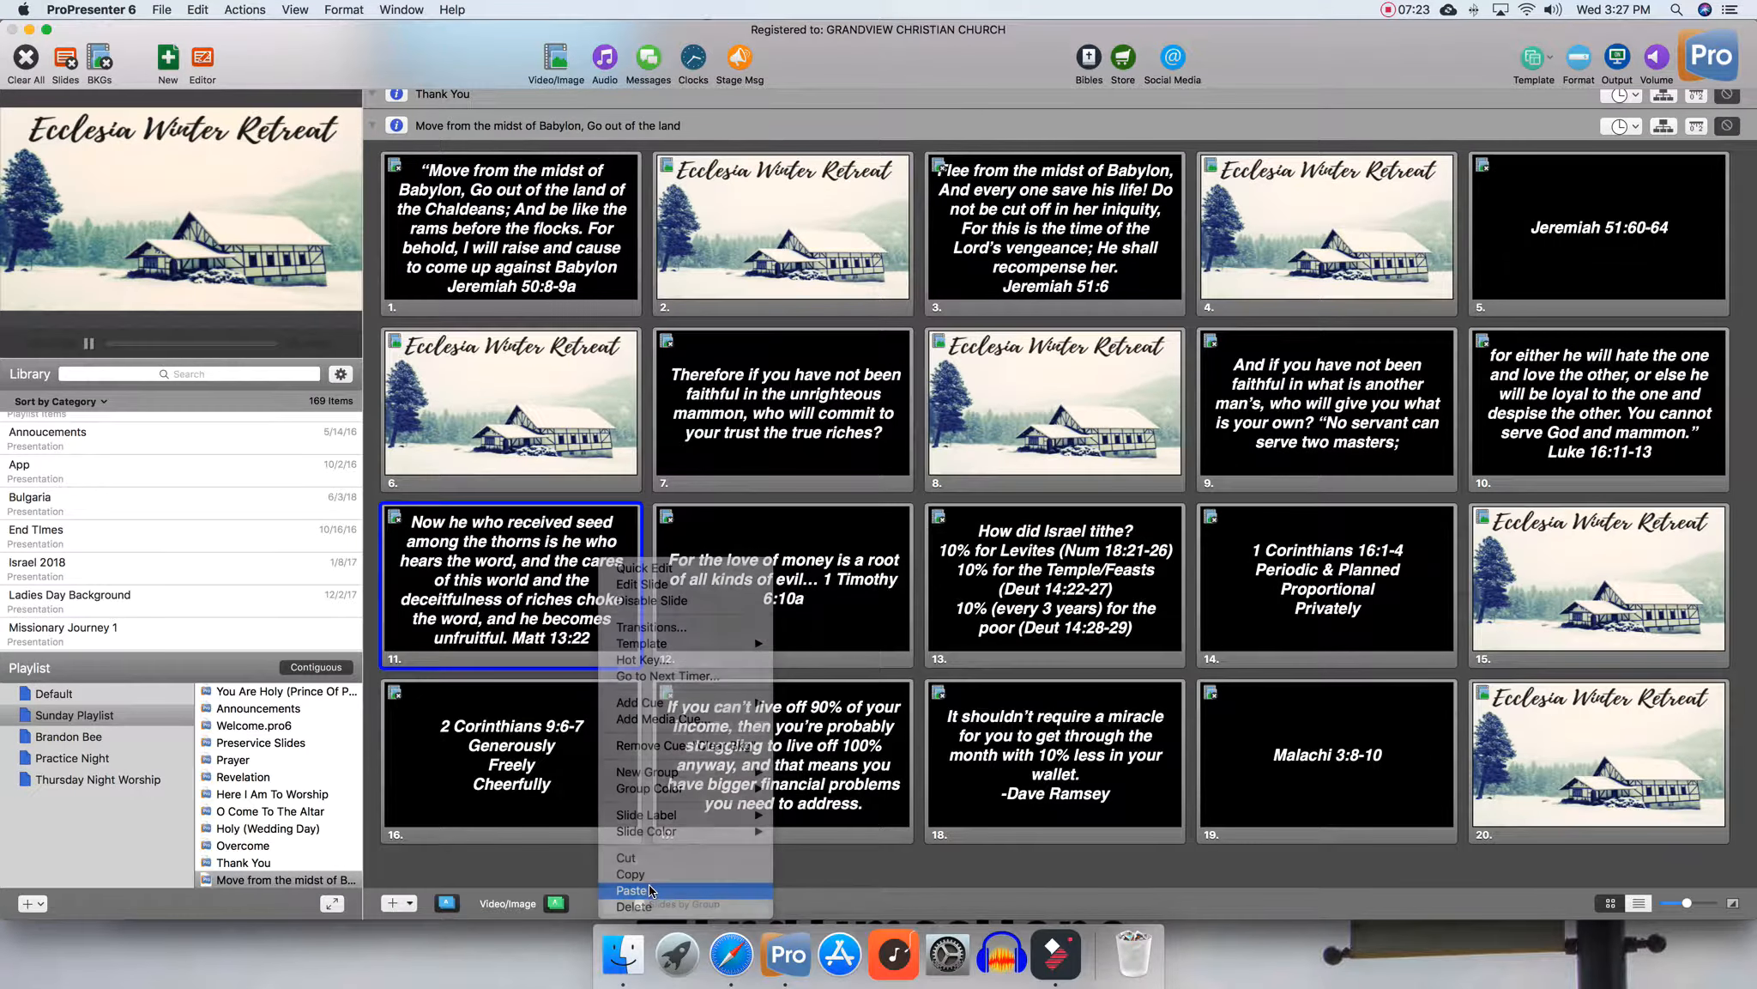
pyautogui.rightClick(1090, 540)
pyautogui.moveTo(1206, 801)
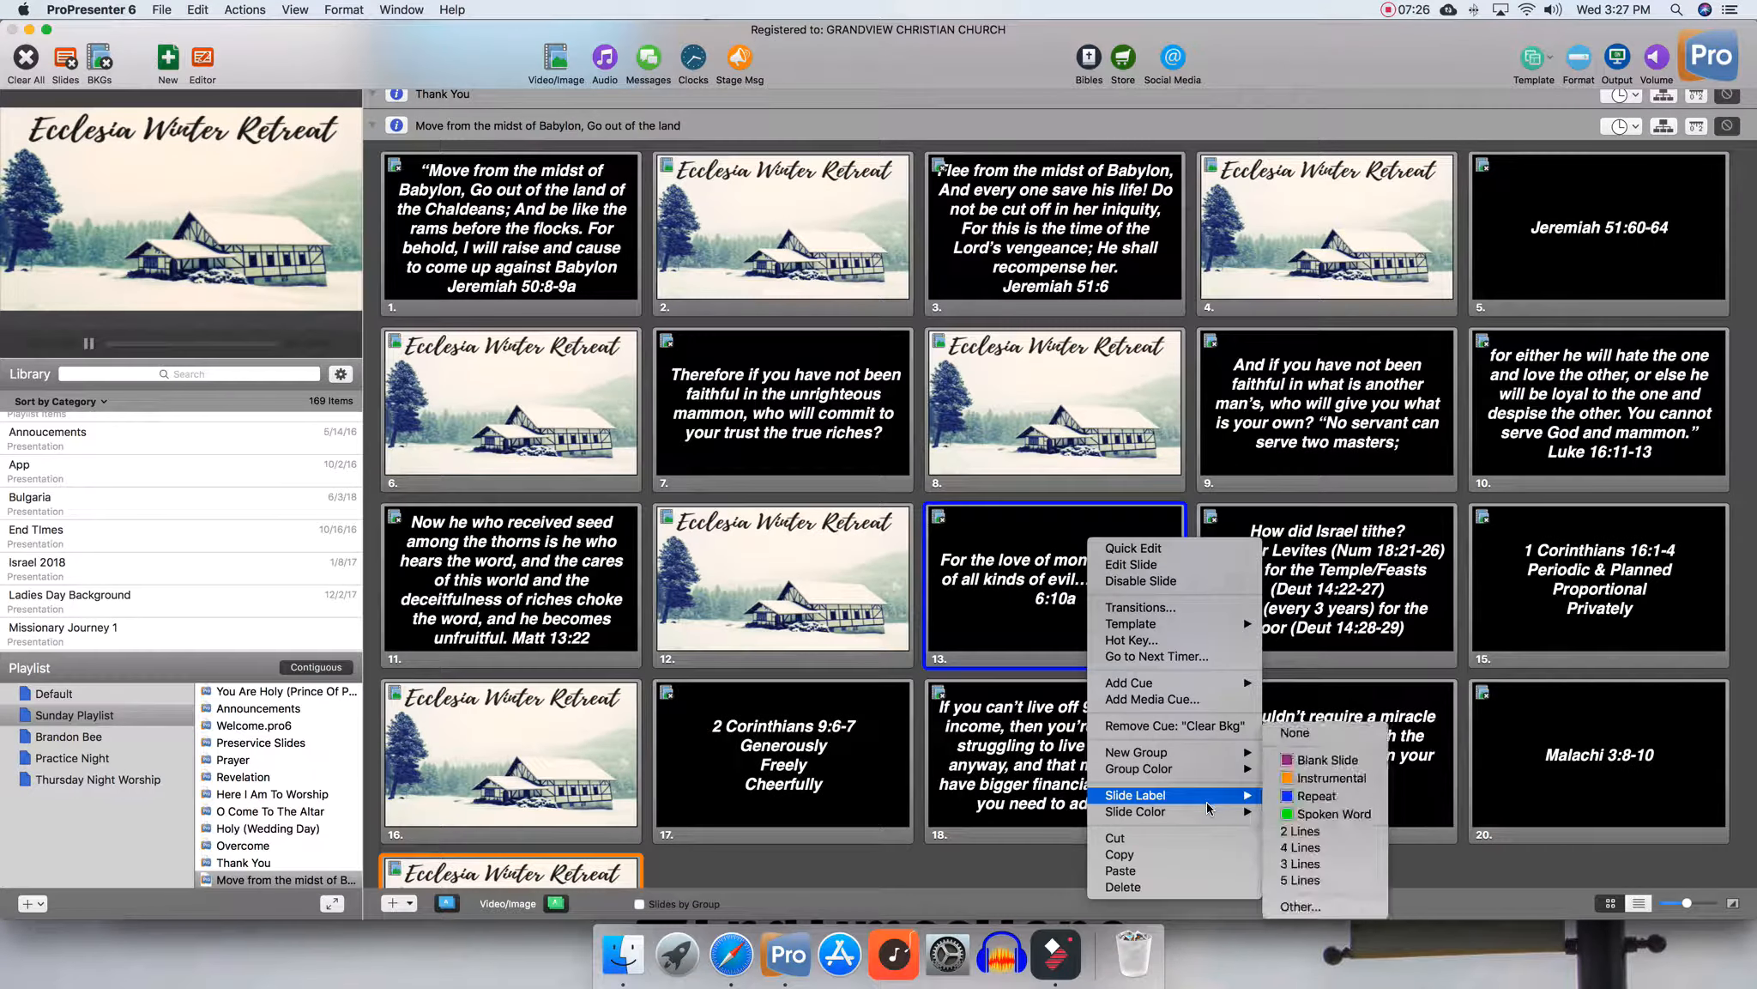
pyautogui.click(1165, 871)
# Step through the first four slides of the presentation to preview them
pyautogui.click(520, 214)
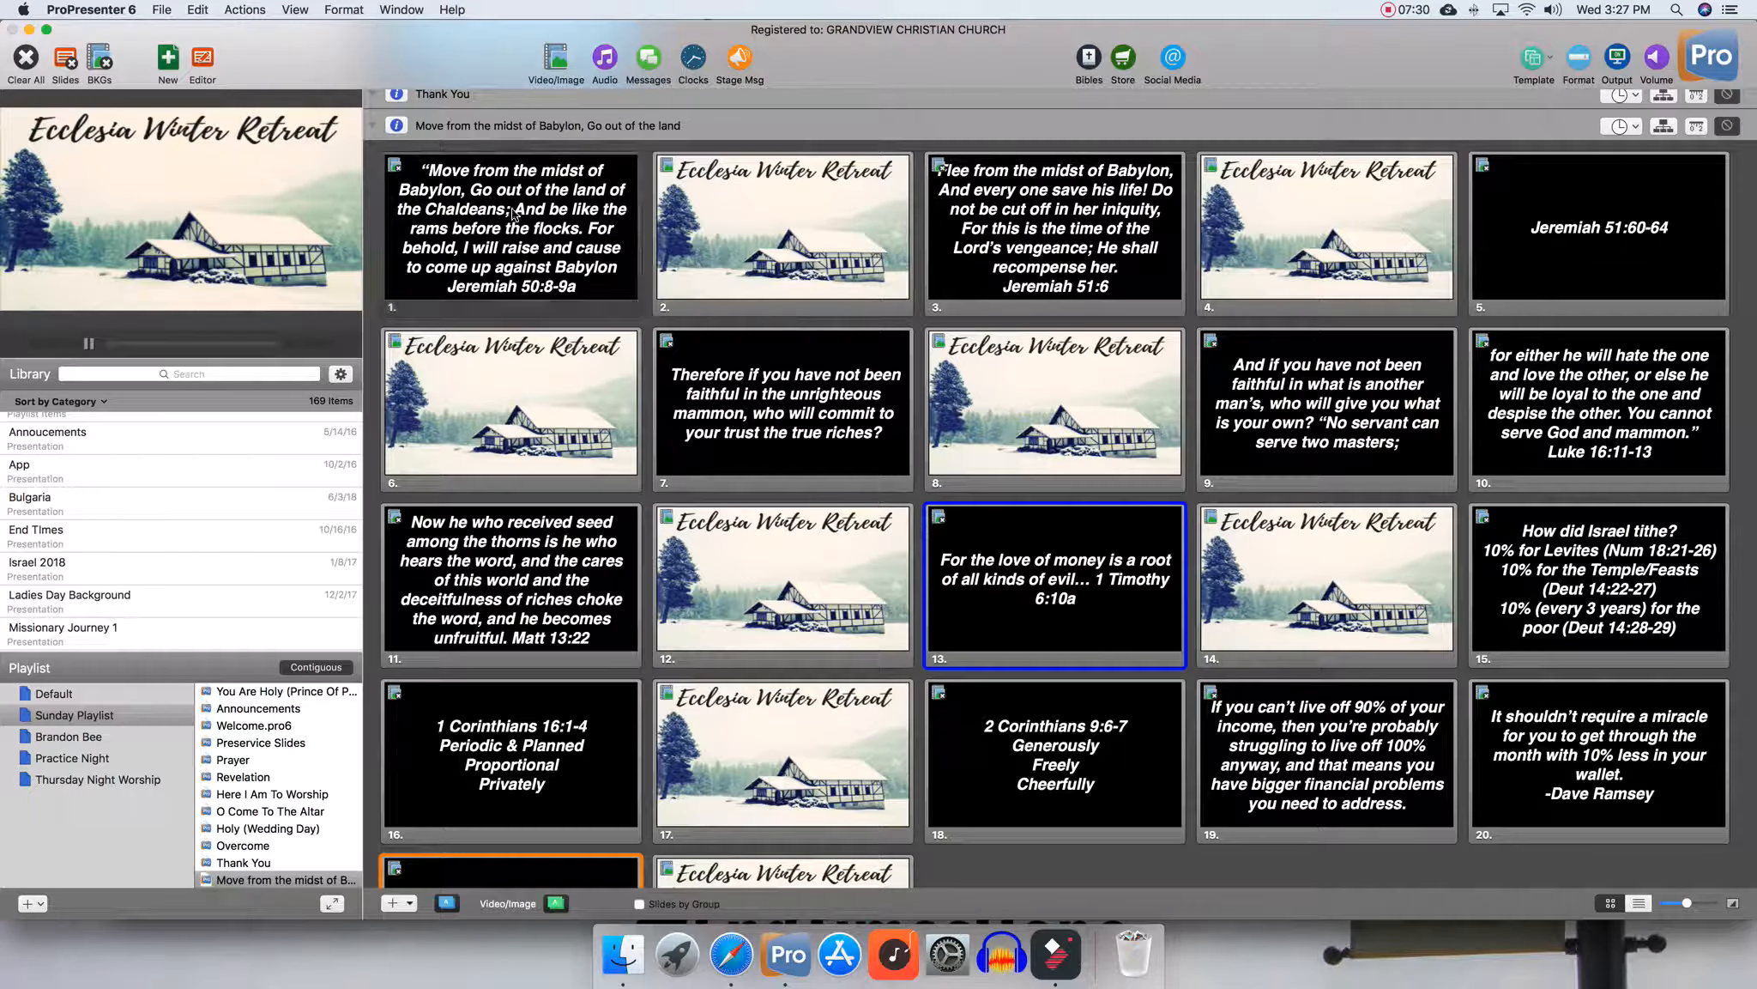
pyautogui.click(733, 204)
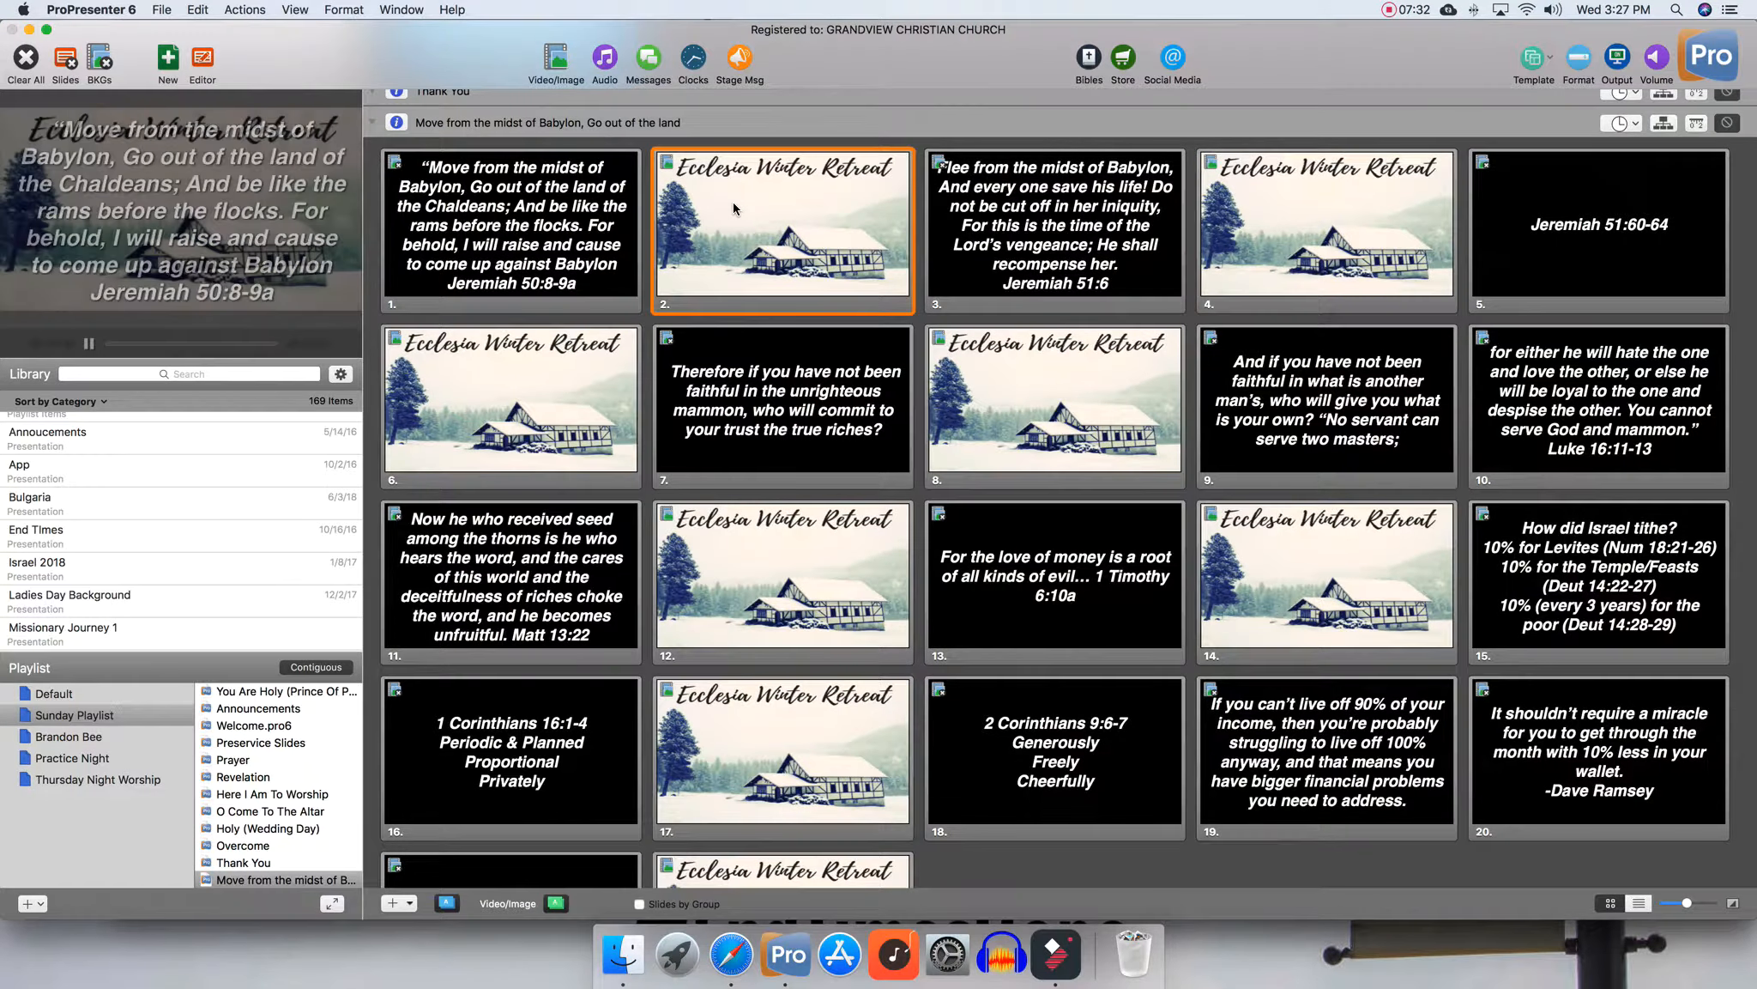
pyautogui.click(992, 209)
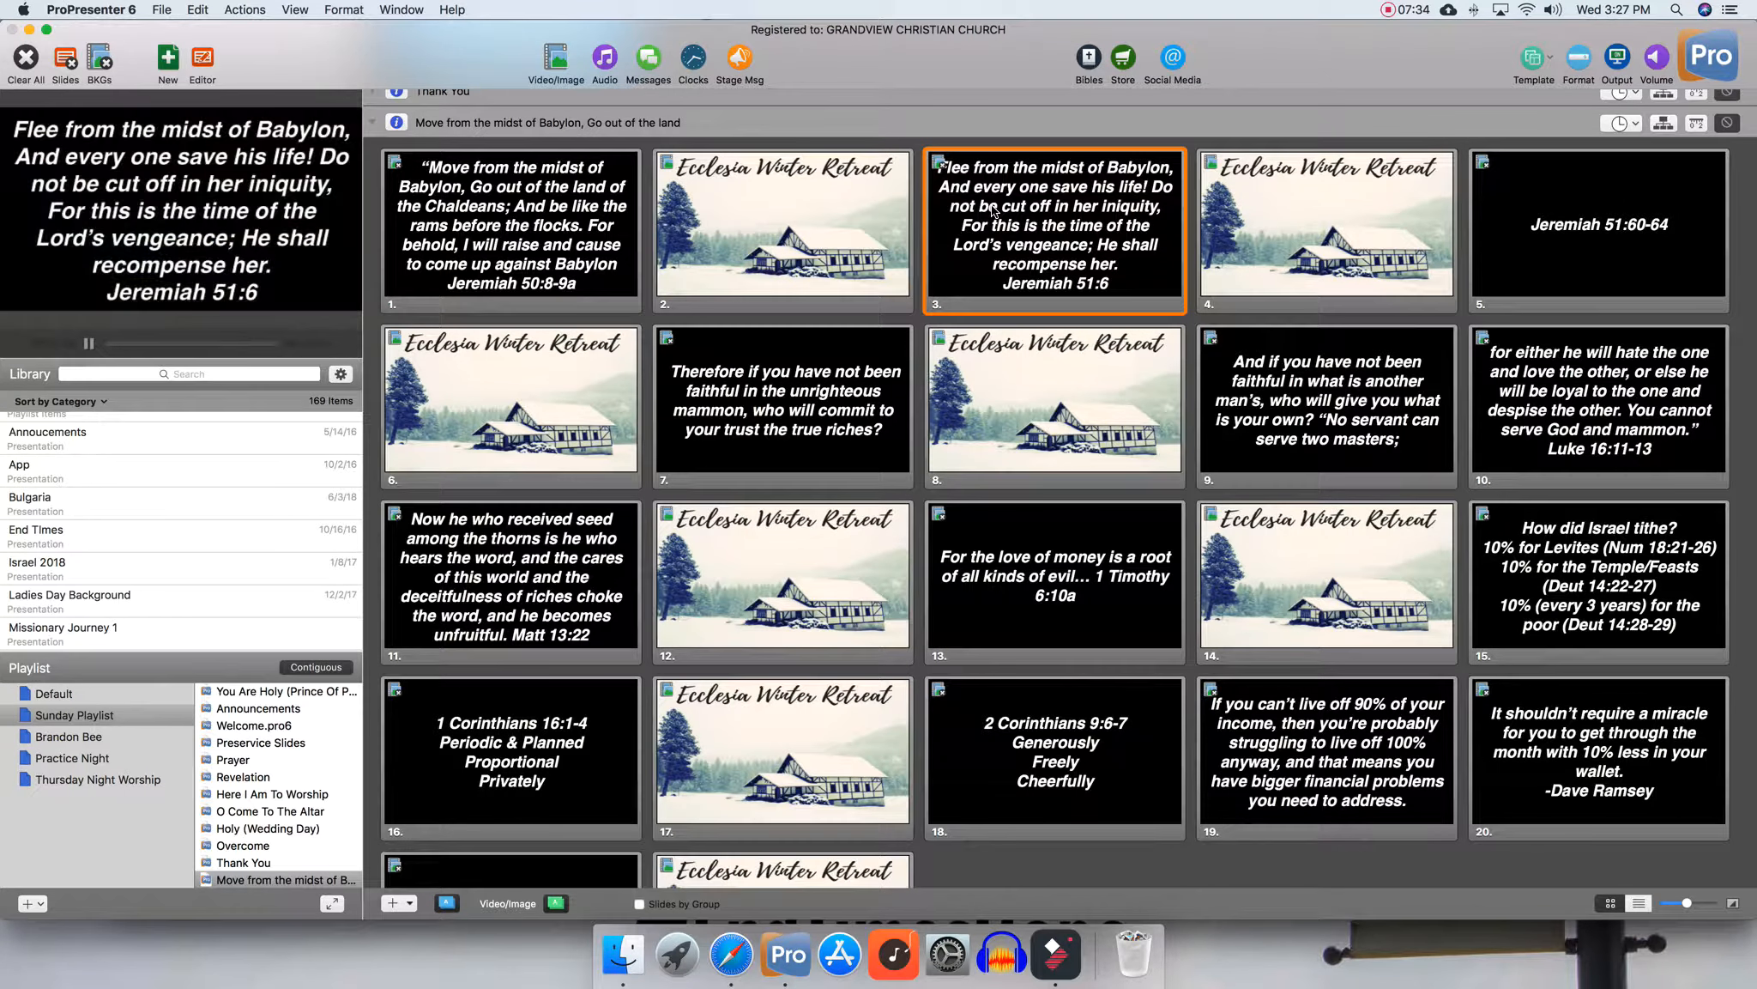
pyautogui.click(1248, 199)
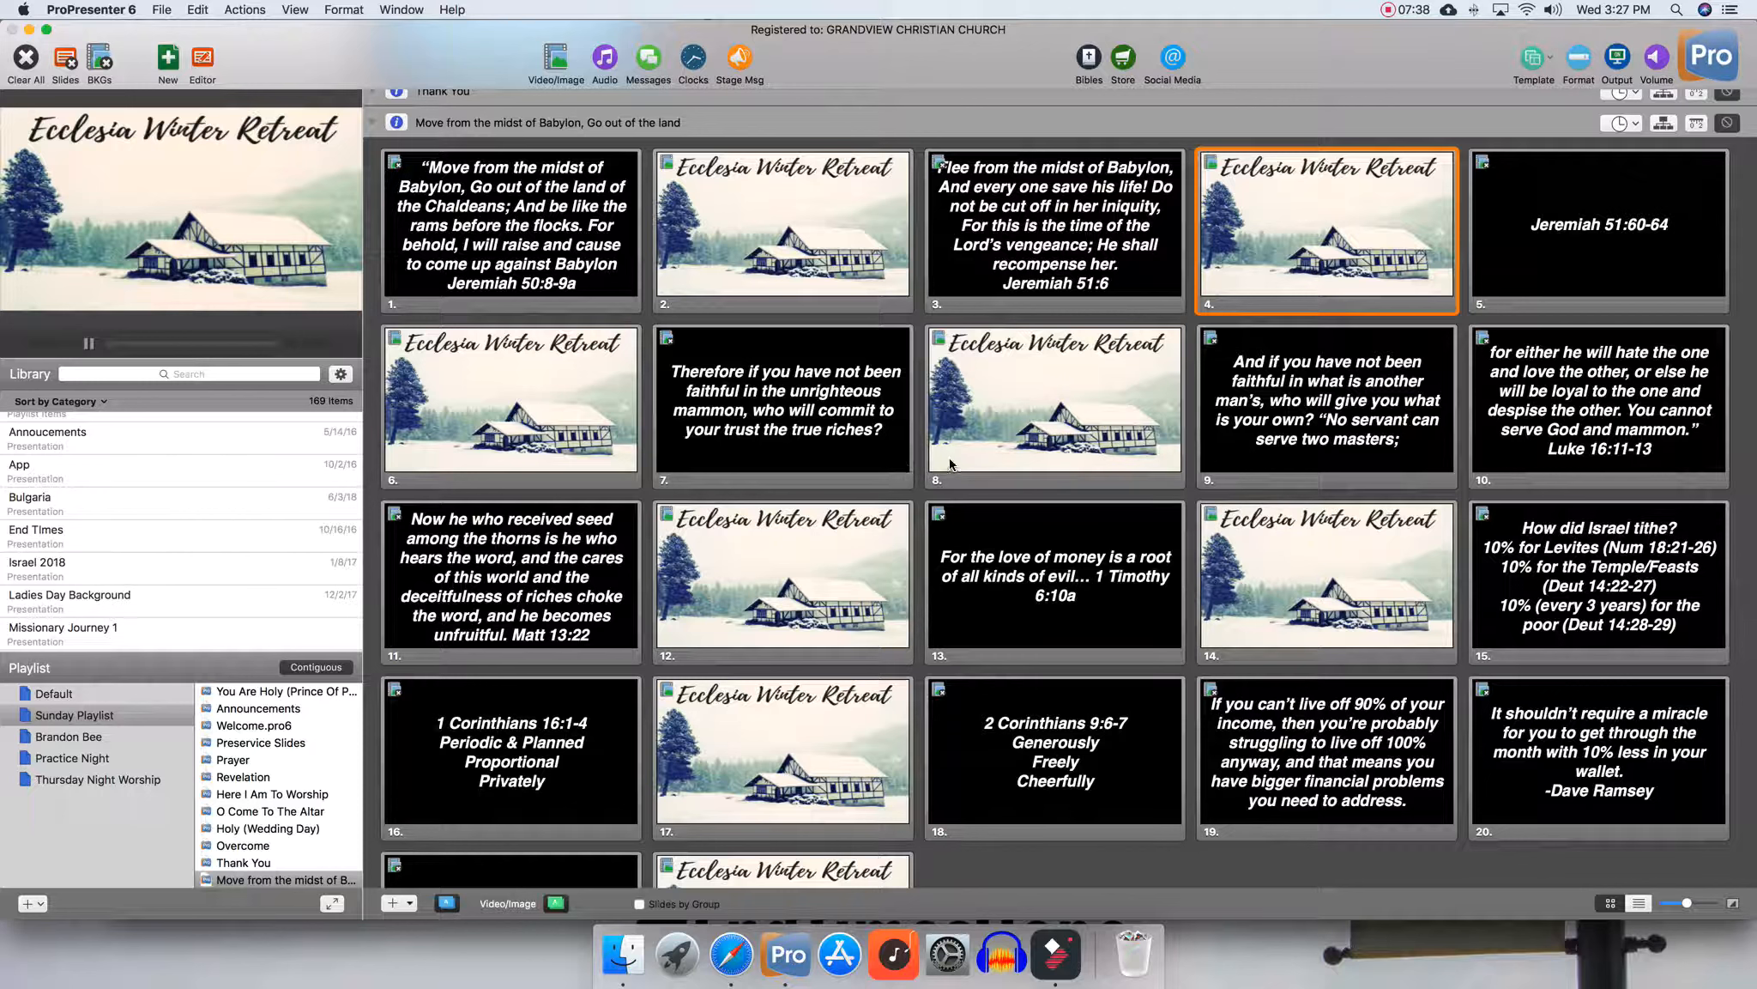
pyautogui.scroll(1, 950, 464)
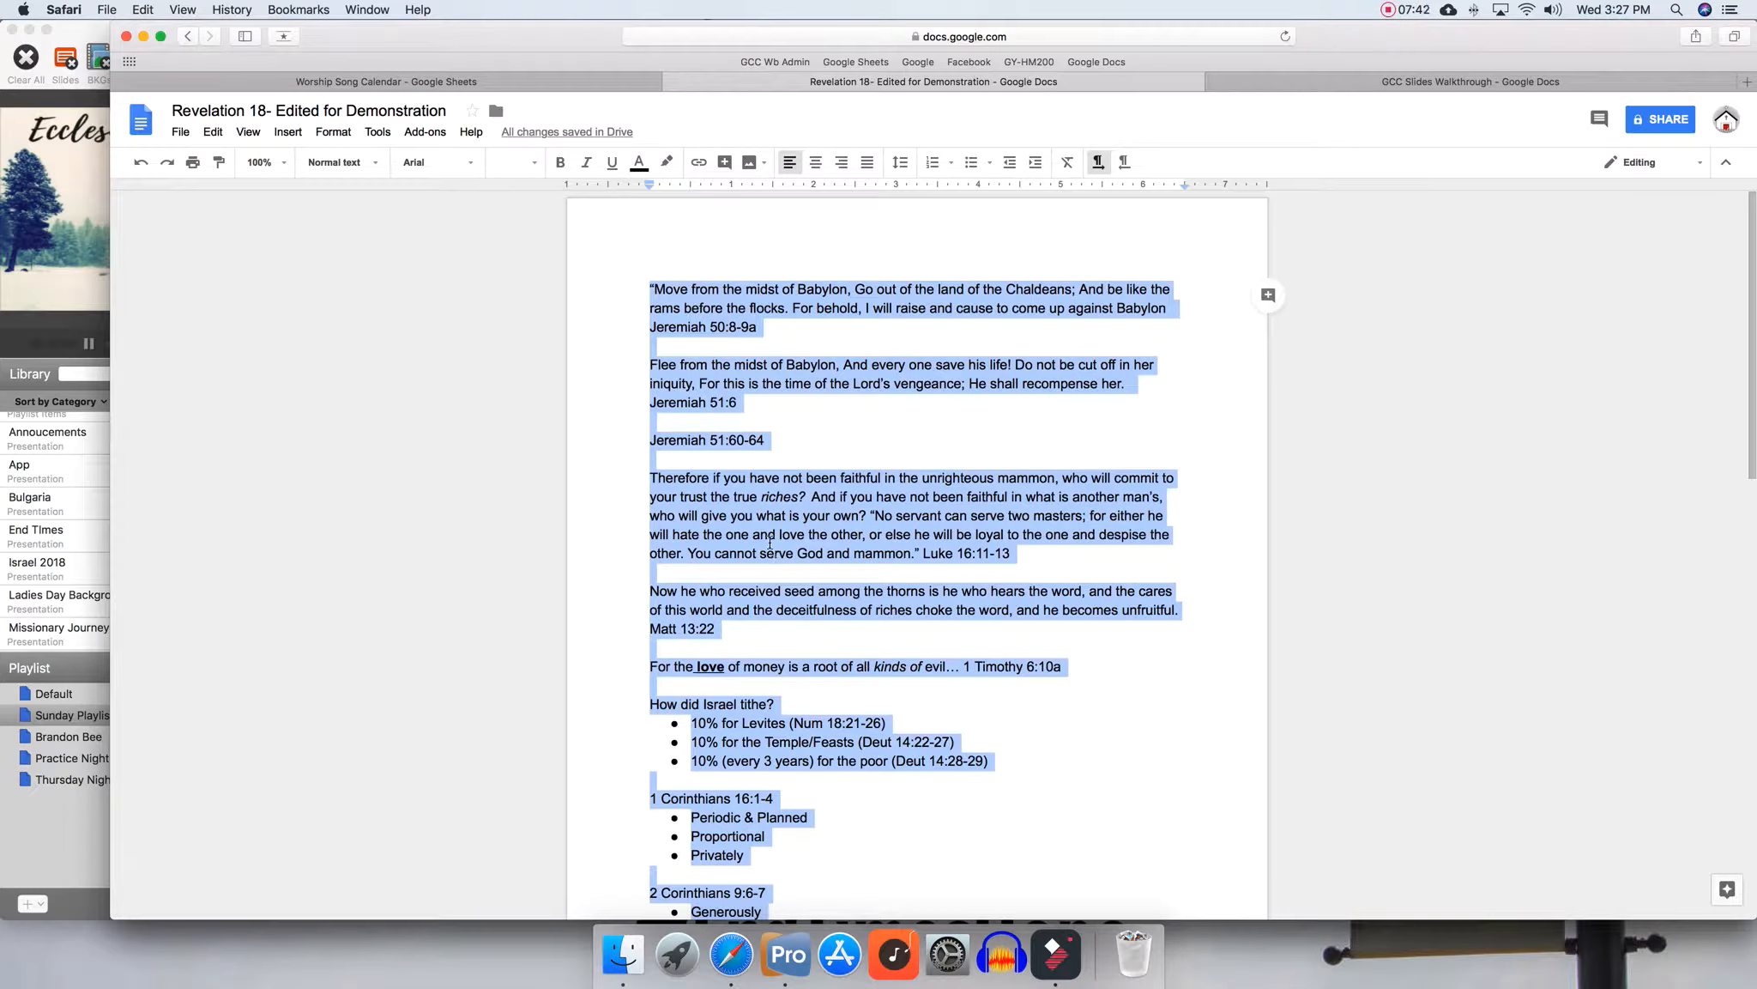
# Bold and underline the 'How did Israel tithe?' heading in the Revelation 18 sermon document
pyautogui.click(770, 564)
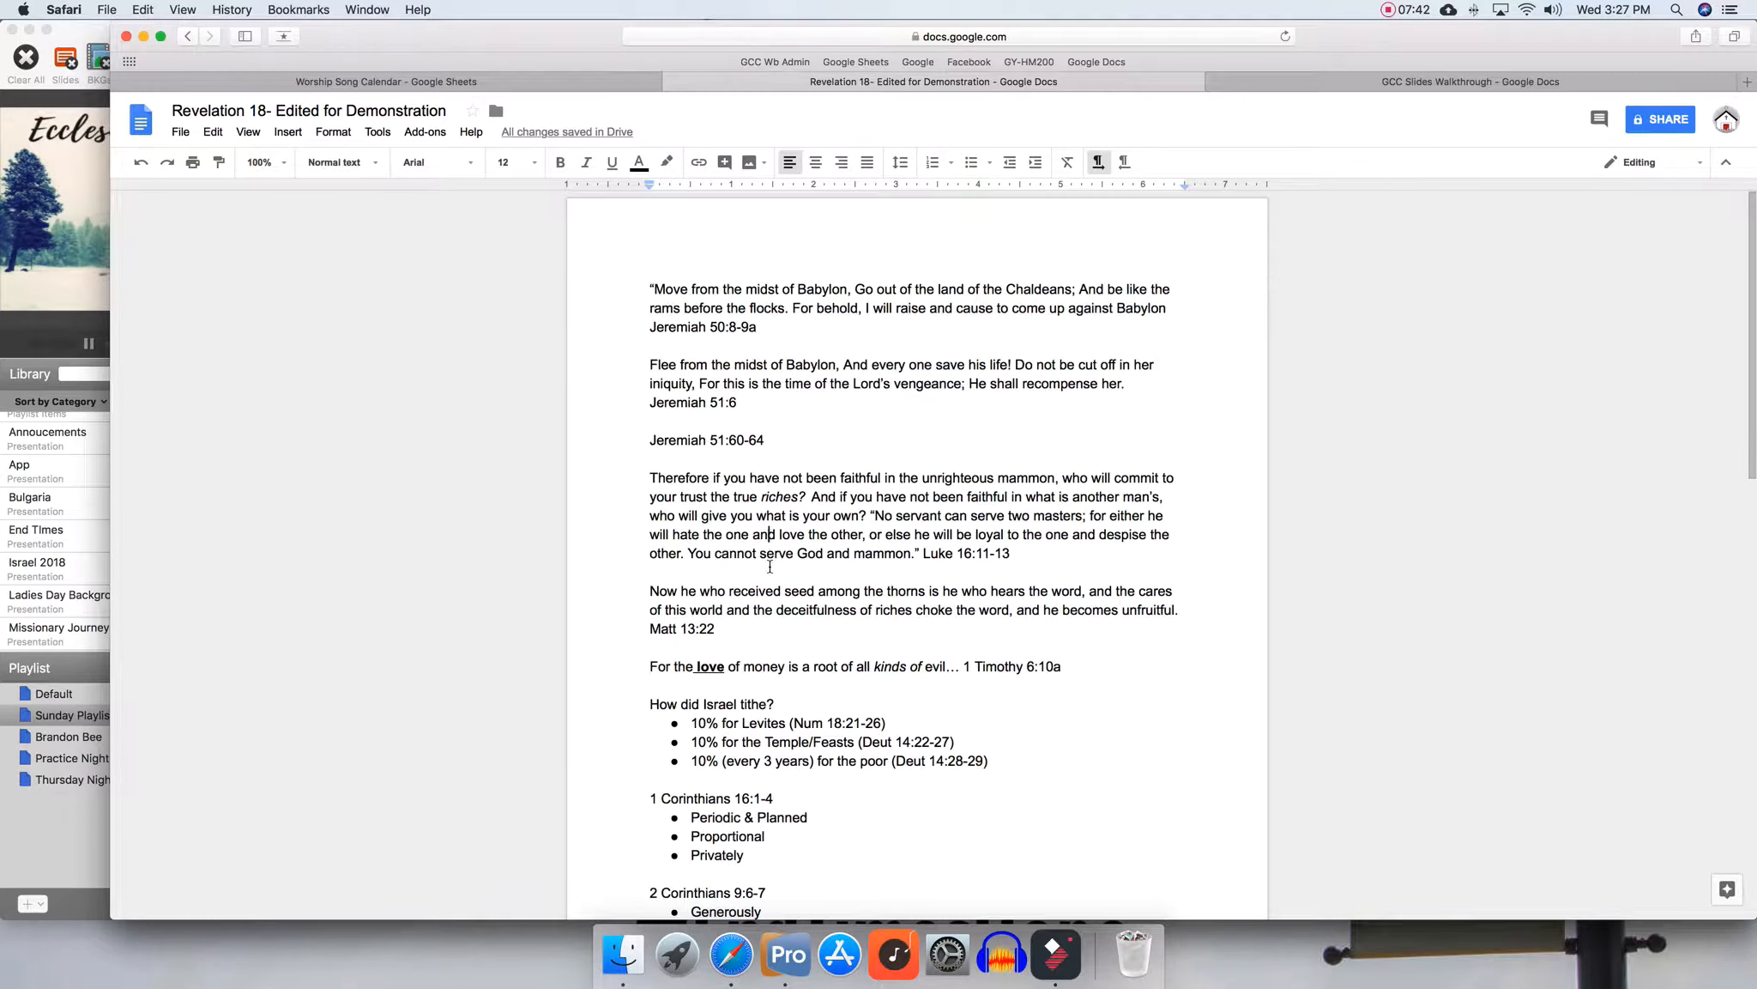
pyautogui.scroll(-2, 770, 564)
pyautogui.scroll(-9, 769, 564)
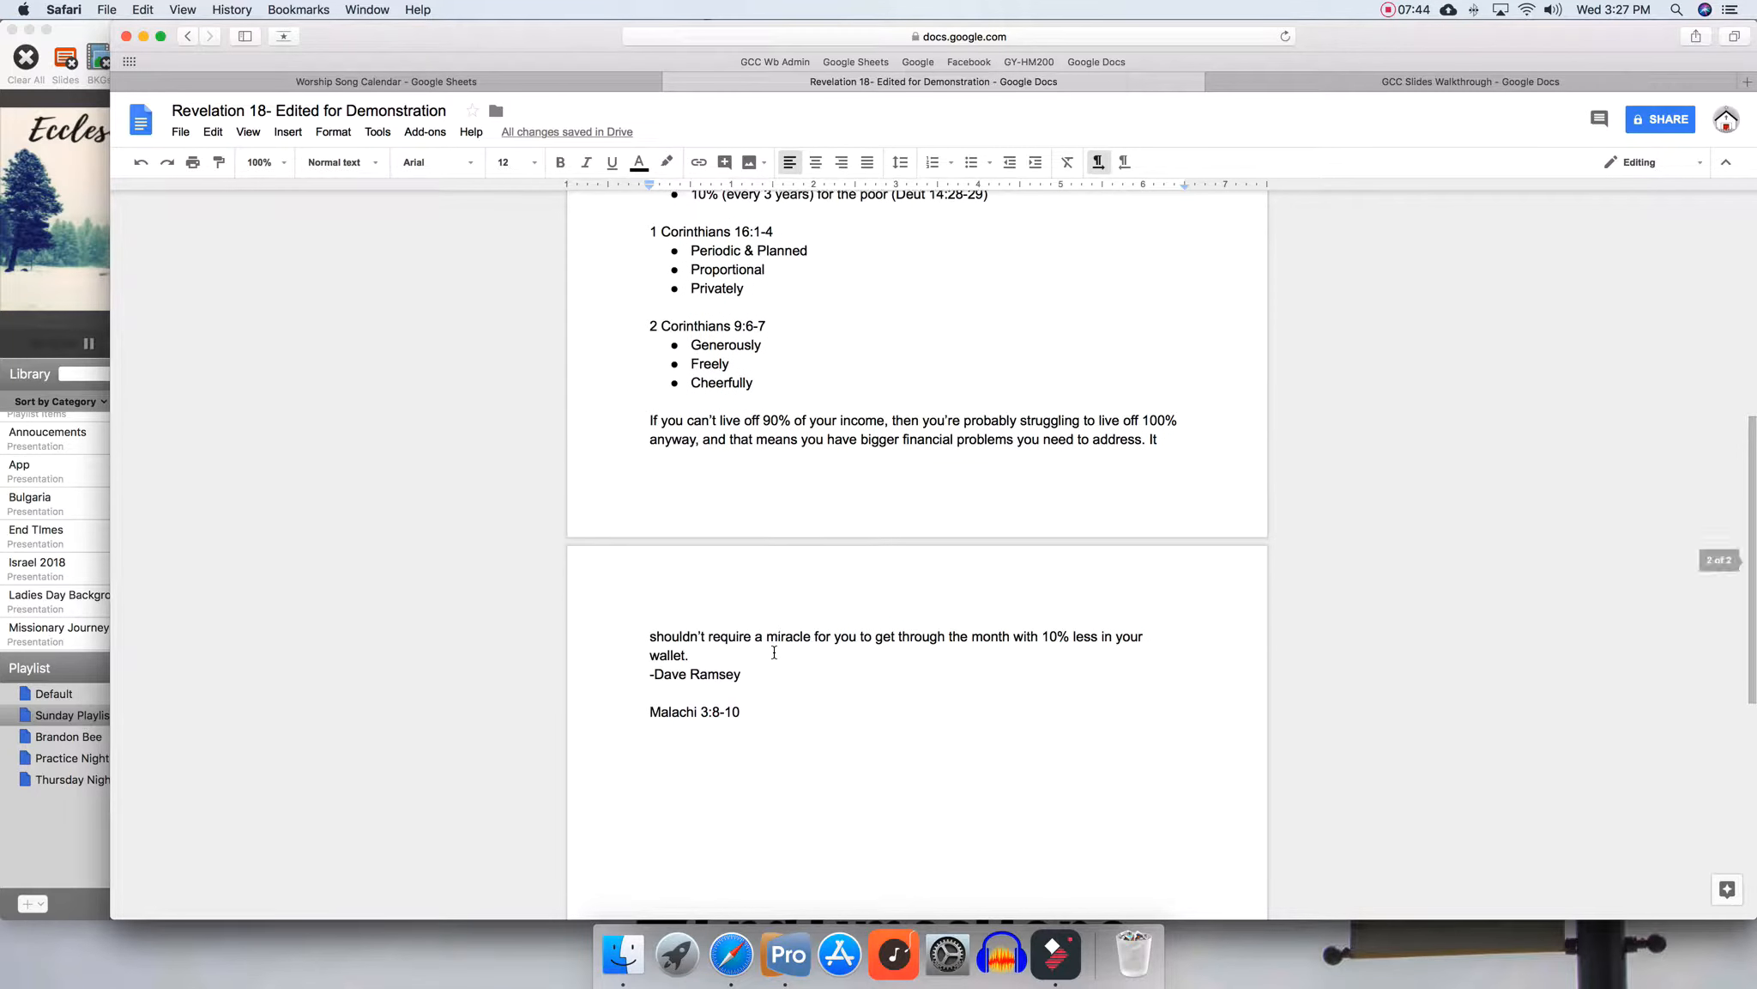
pyautogui.scroll(6, 773, 651)
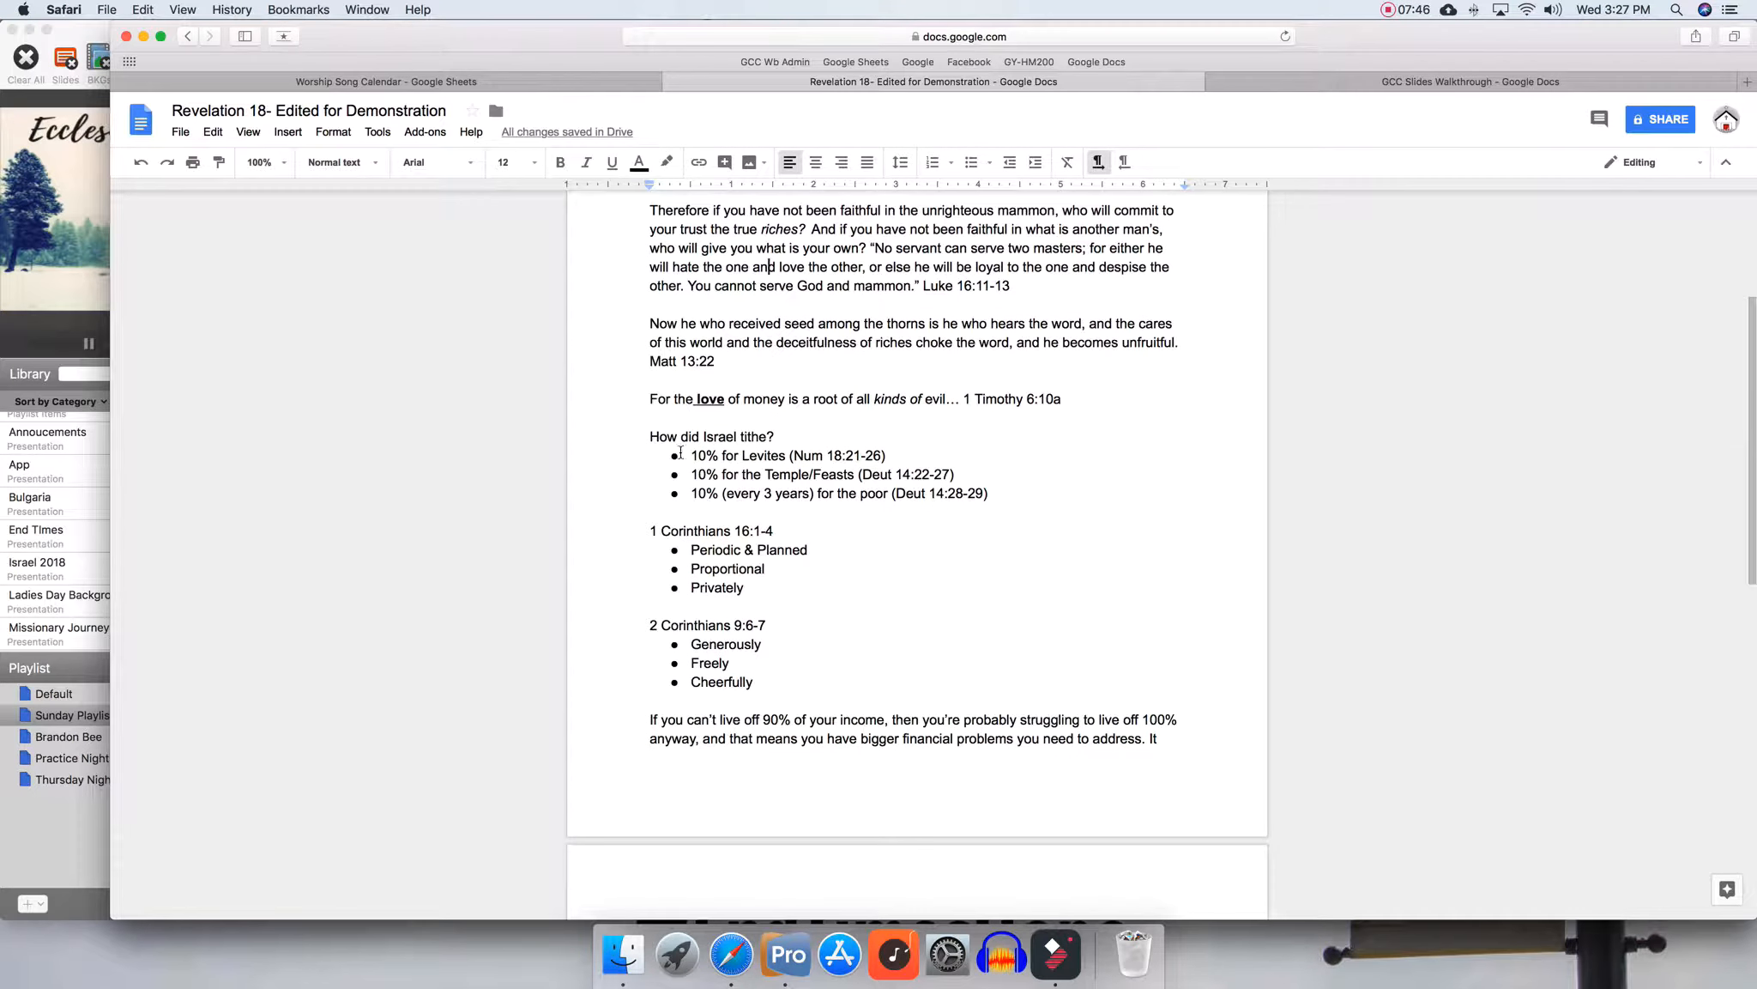
pyautogui.moveTo(779, 437); pyautogui.dragTo(647, 439)
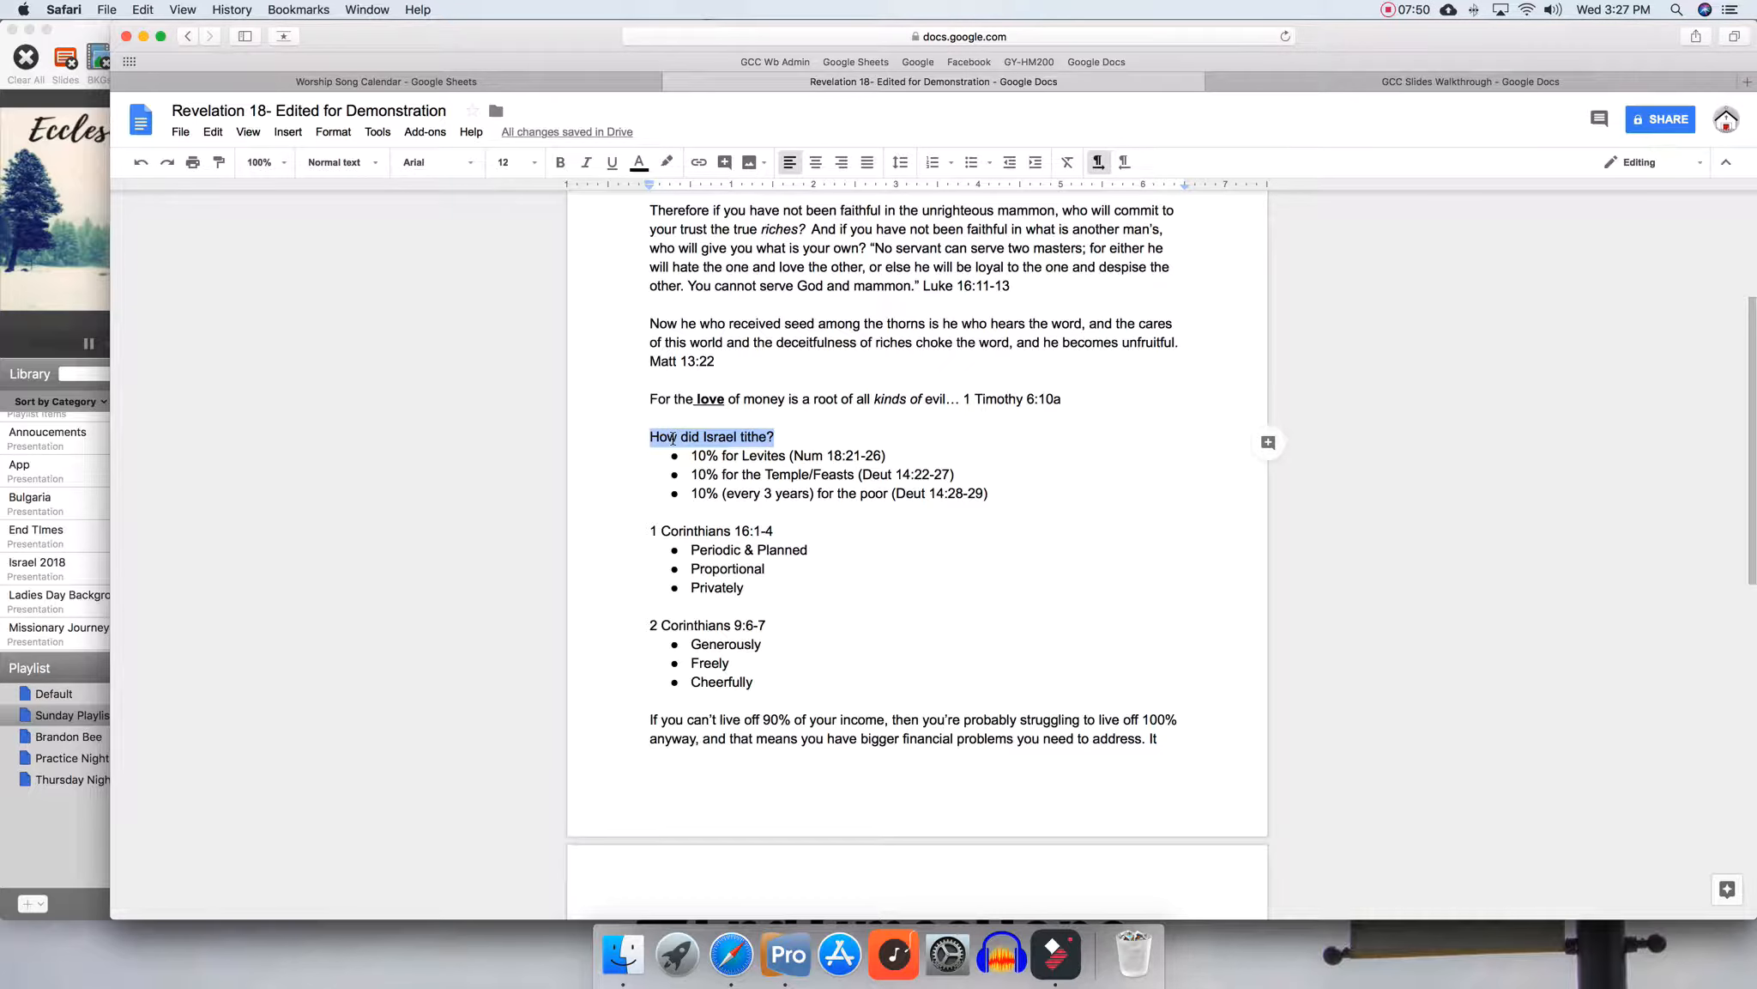
pyautogui.press('super+b')
pyautogui.press('super+u')
pyautogui.click(812, 549)
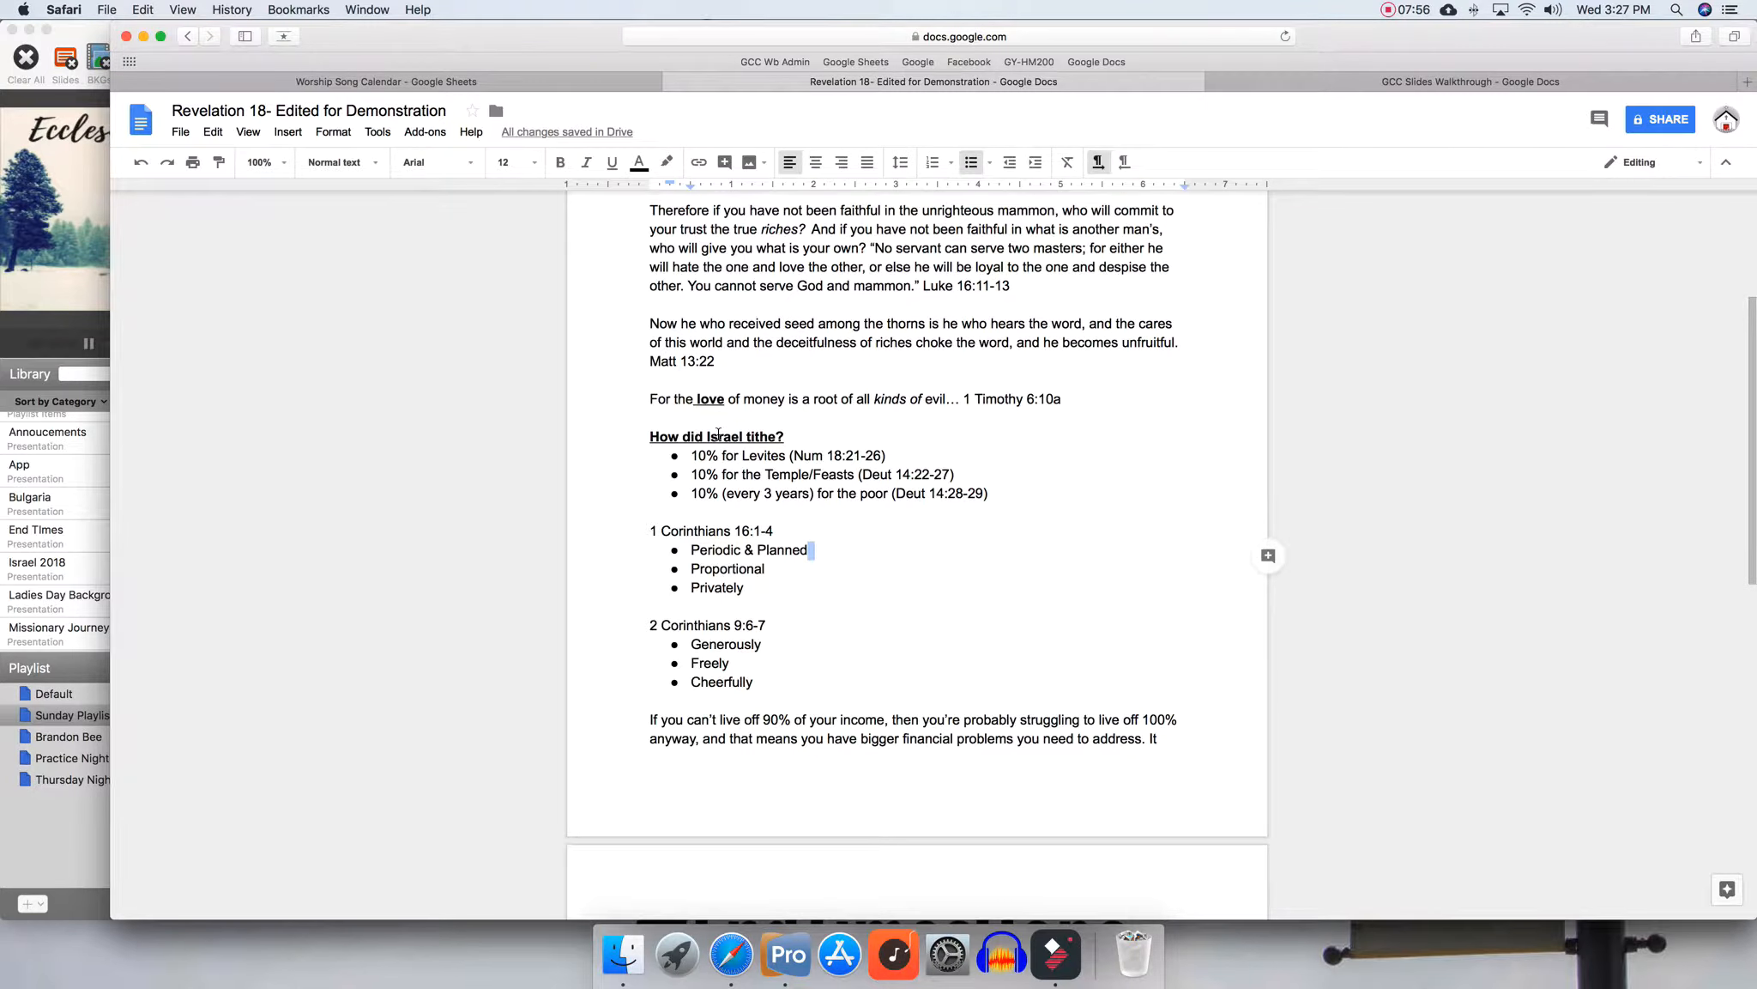
# Examine the bulleted lists under the tithe, 1 Corinthians and 2 Corinthians headings in the document
pyautogui.press('super+Tab')
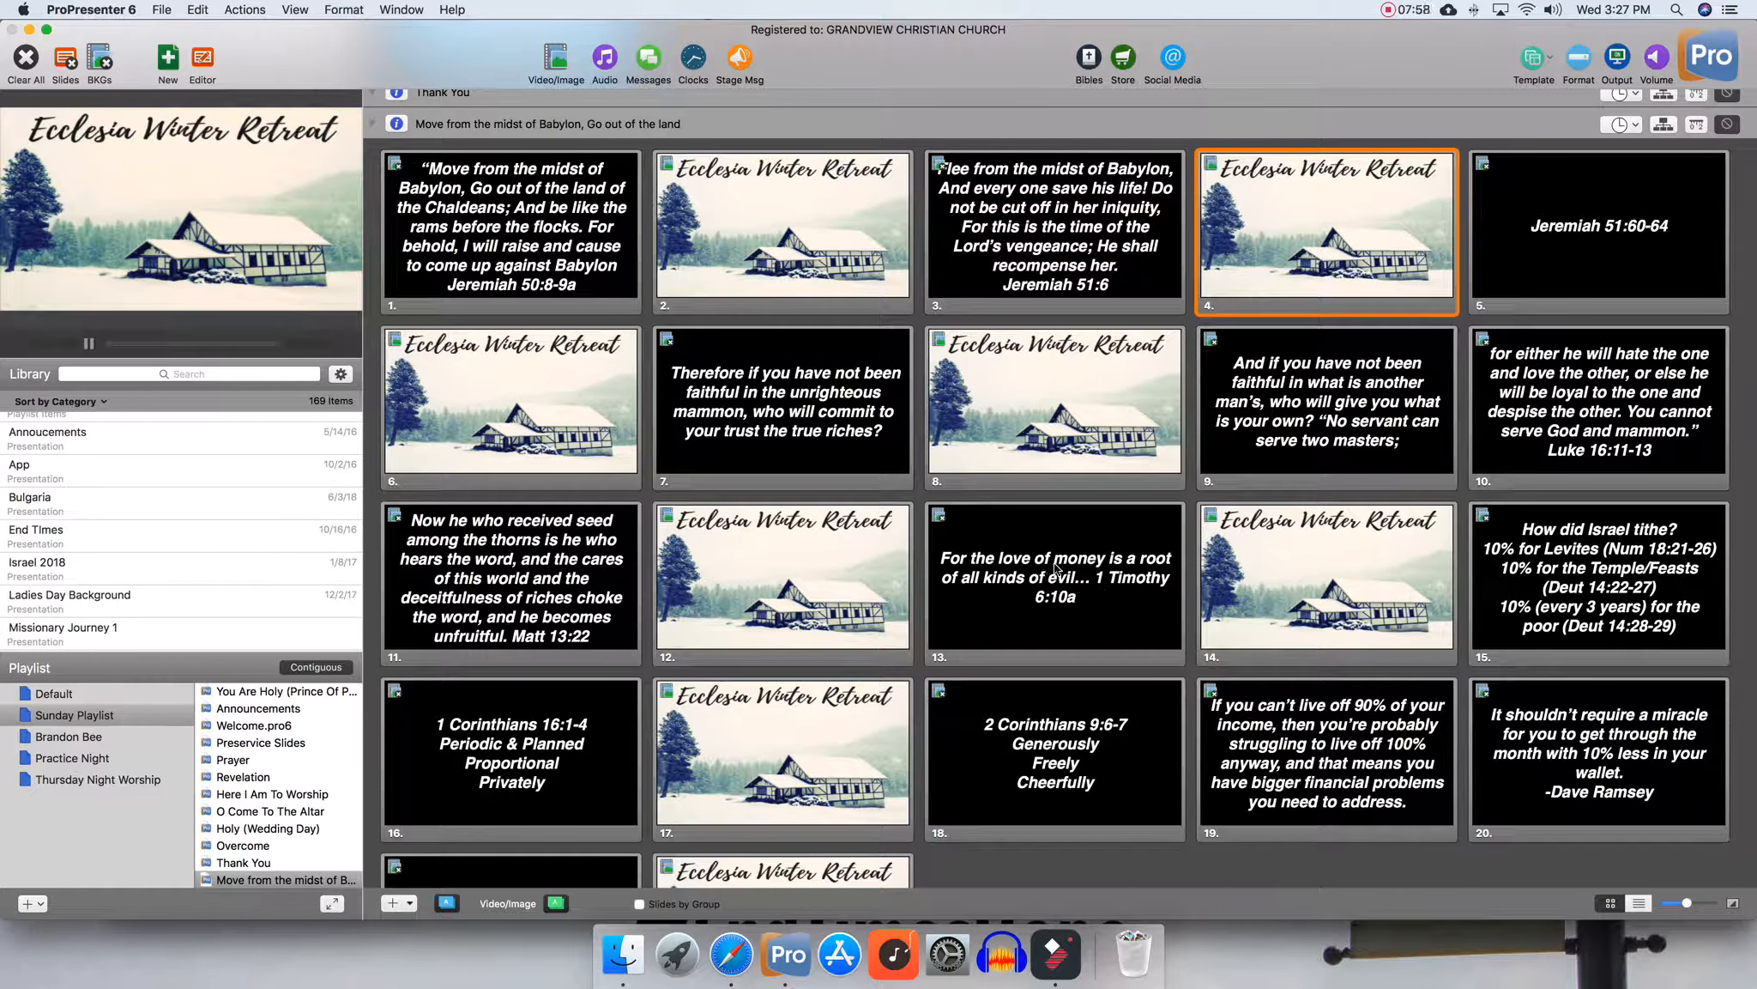
pyautogui.press('super+Tab')
pyautogui.press('super+Tab')
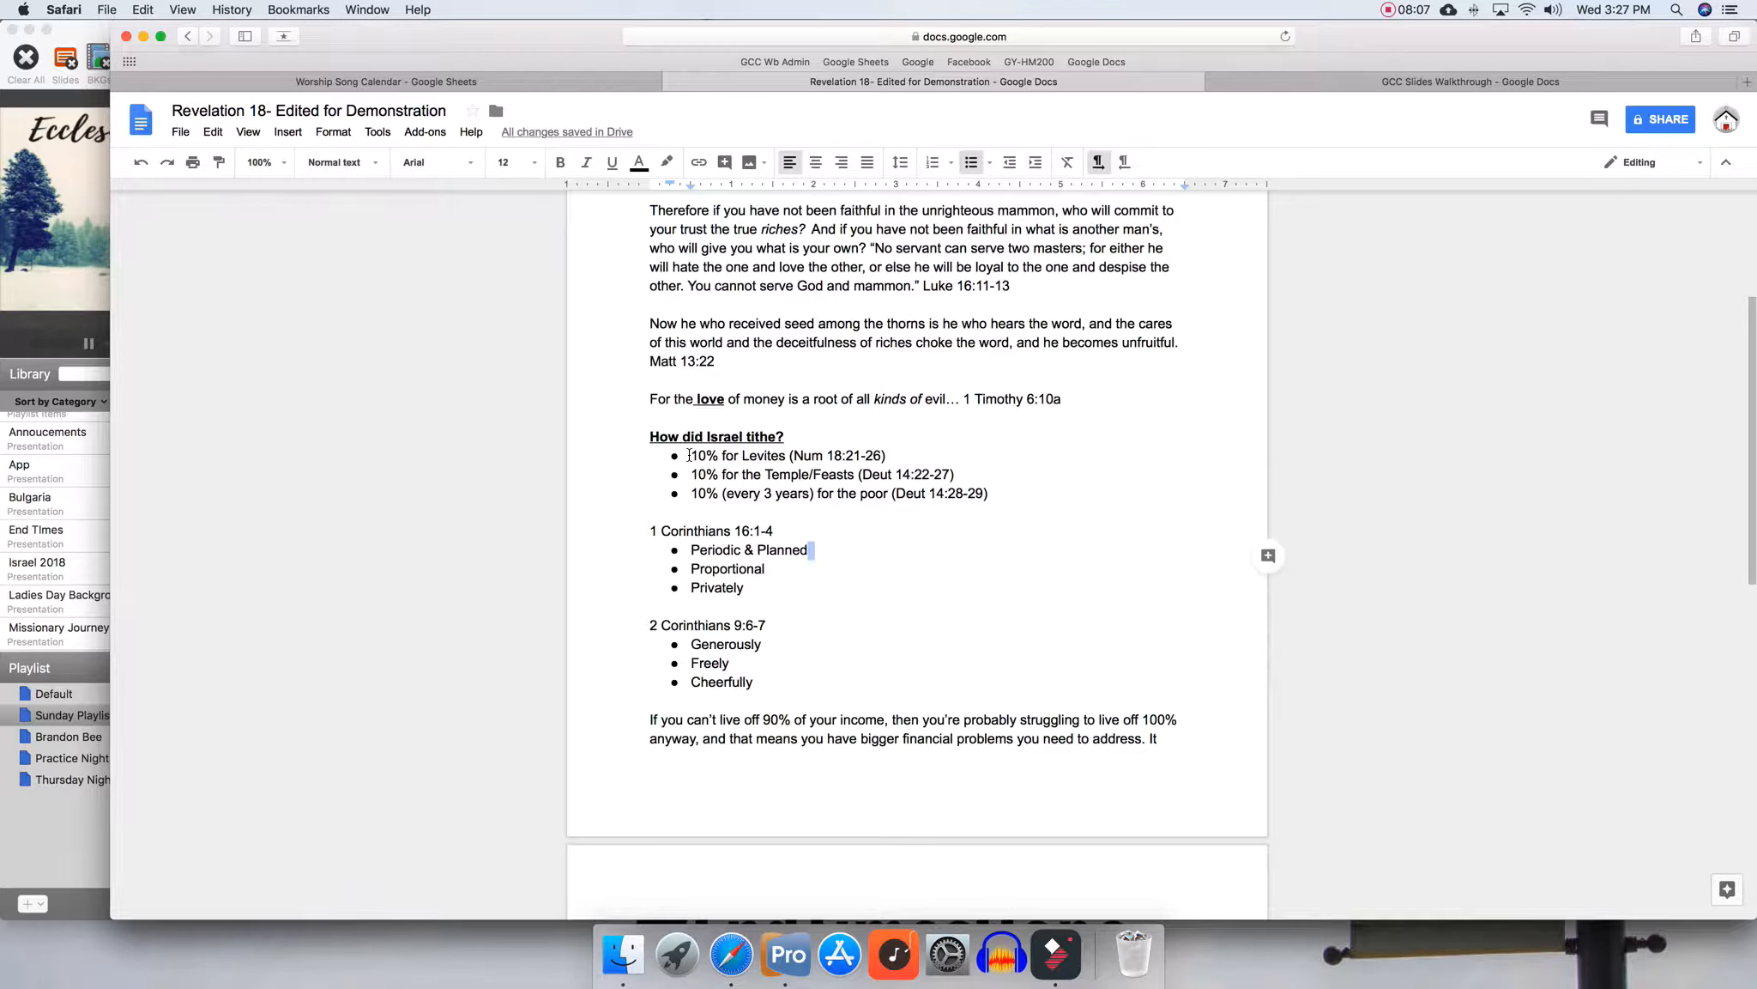
pyautogui.moveTo(689, 455); pyautogui.dragTo(995, 498)
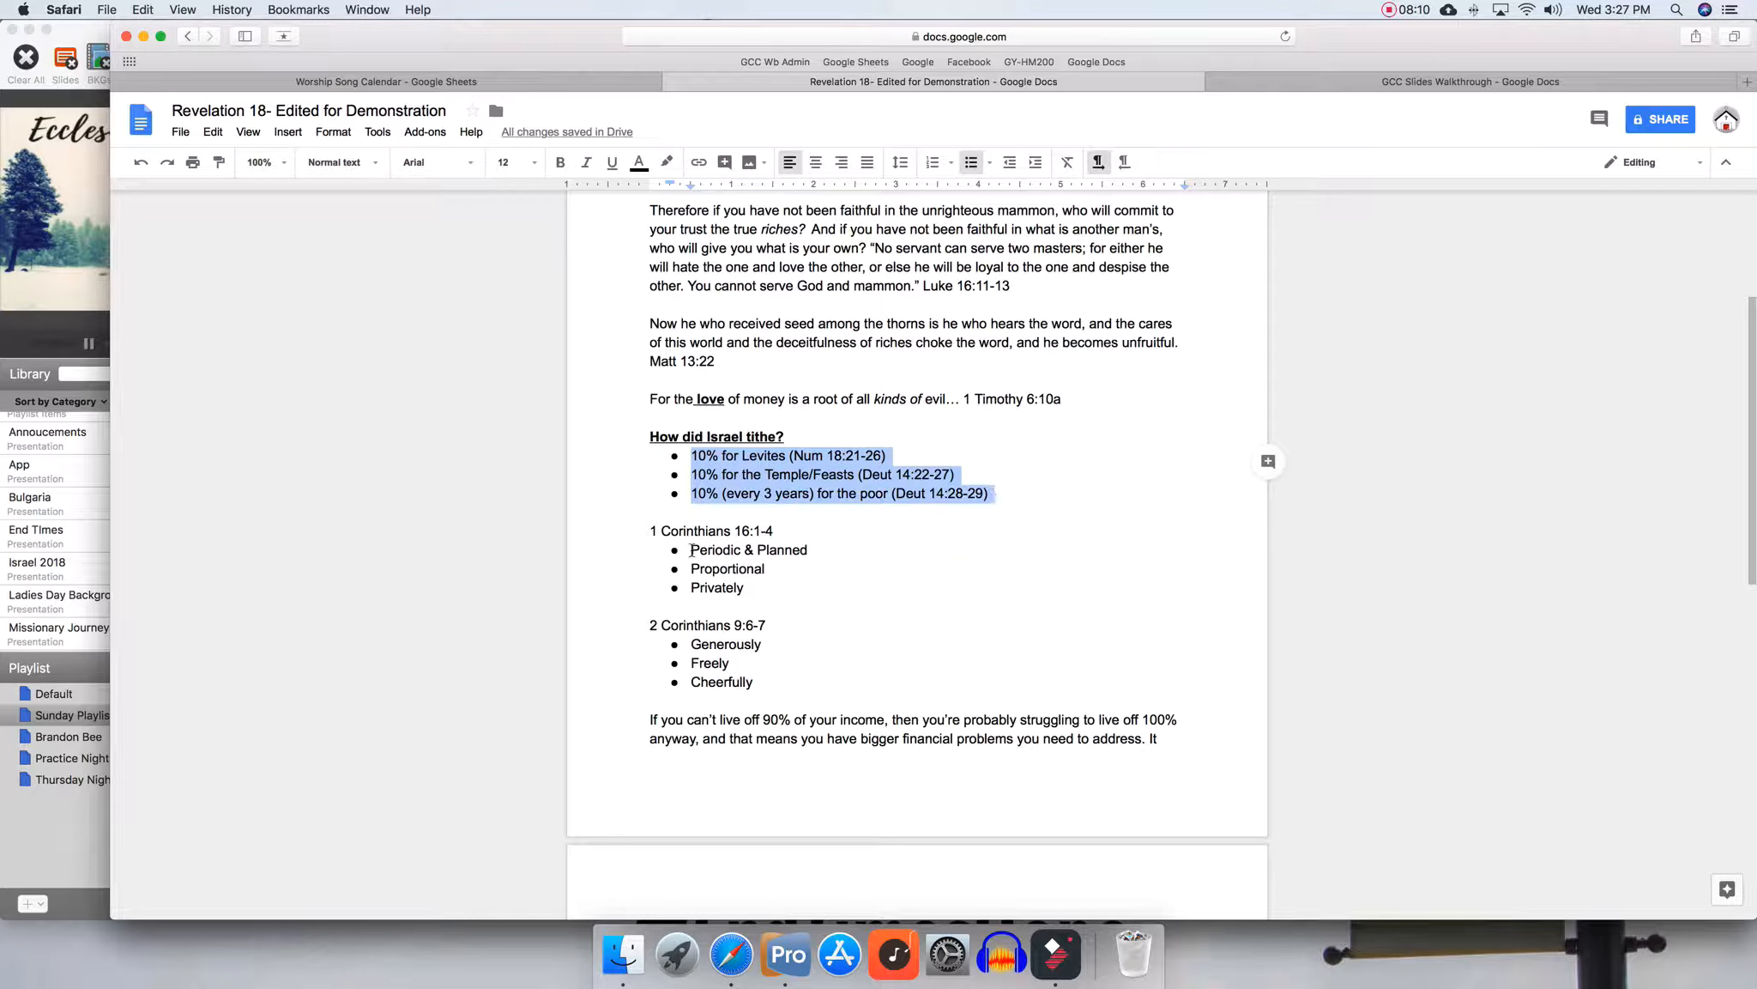
pyautogui.moveTo(692, 550); pyautogui.dragTo(746, 590)
pyautogui.moveTo(691, 644); pyautogui.dragTo(765, 686)
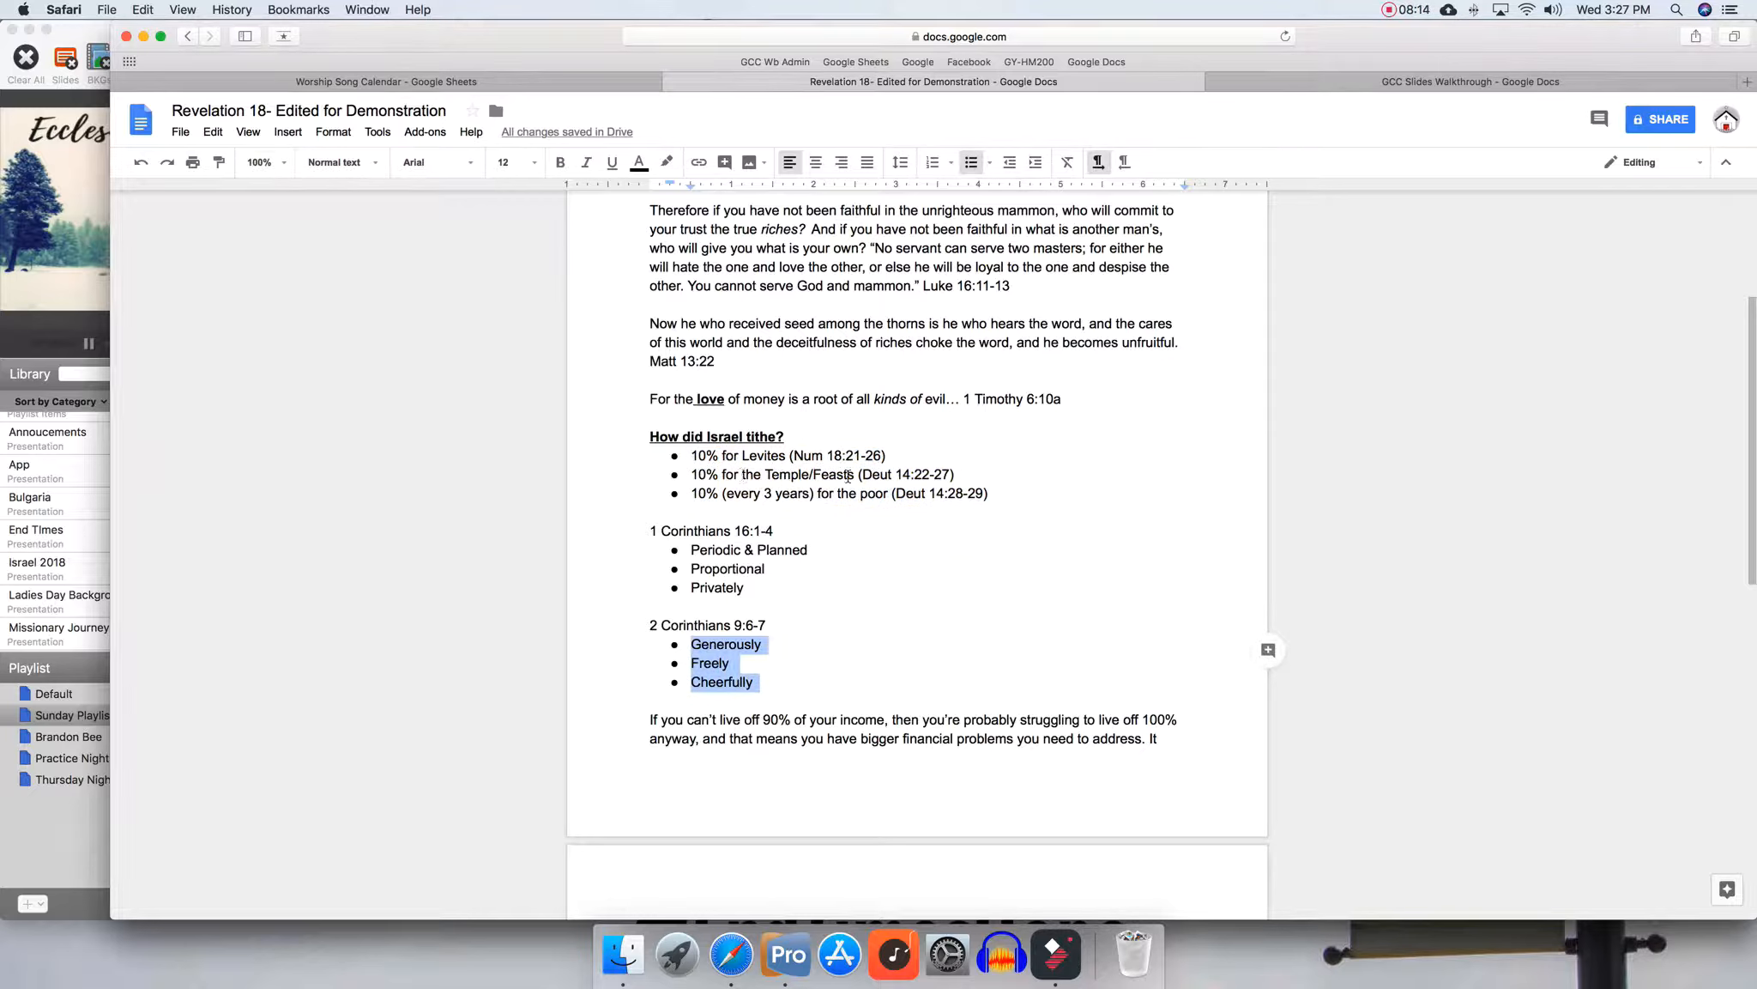
pyautogui.press('super+Tab')
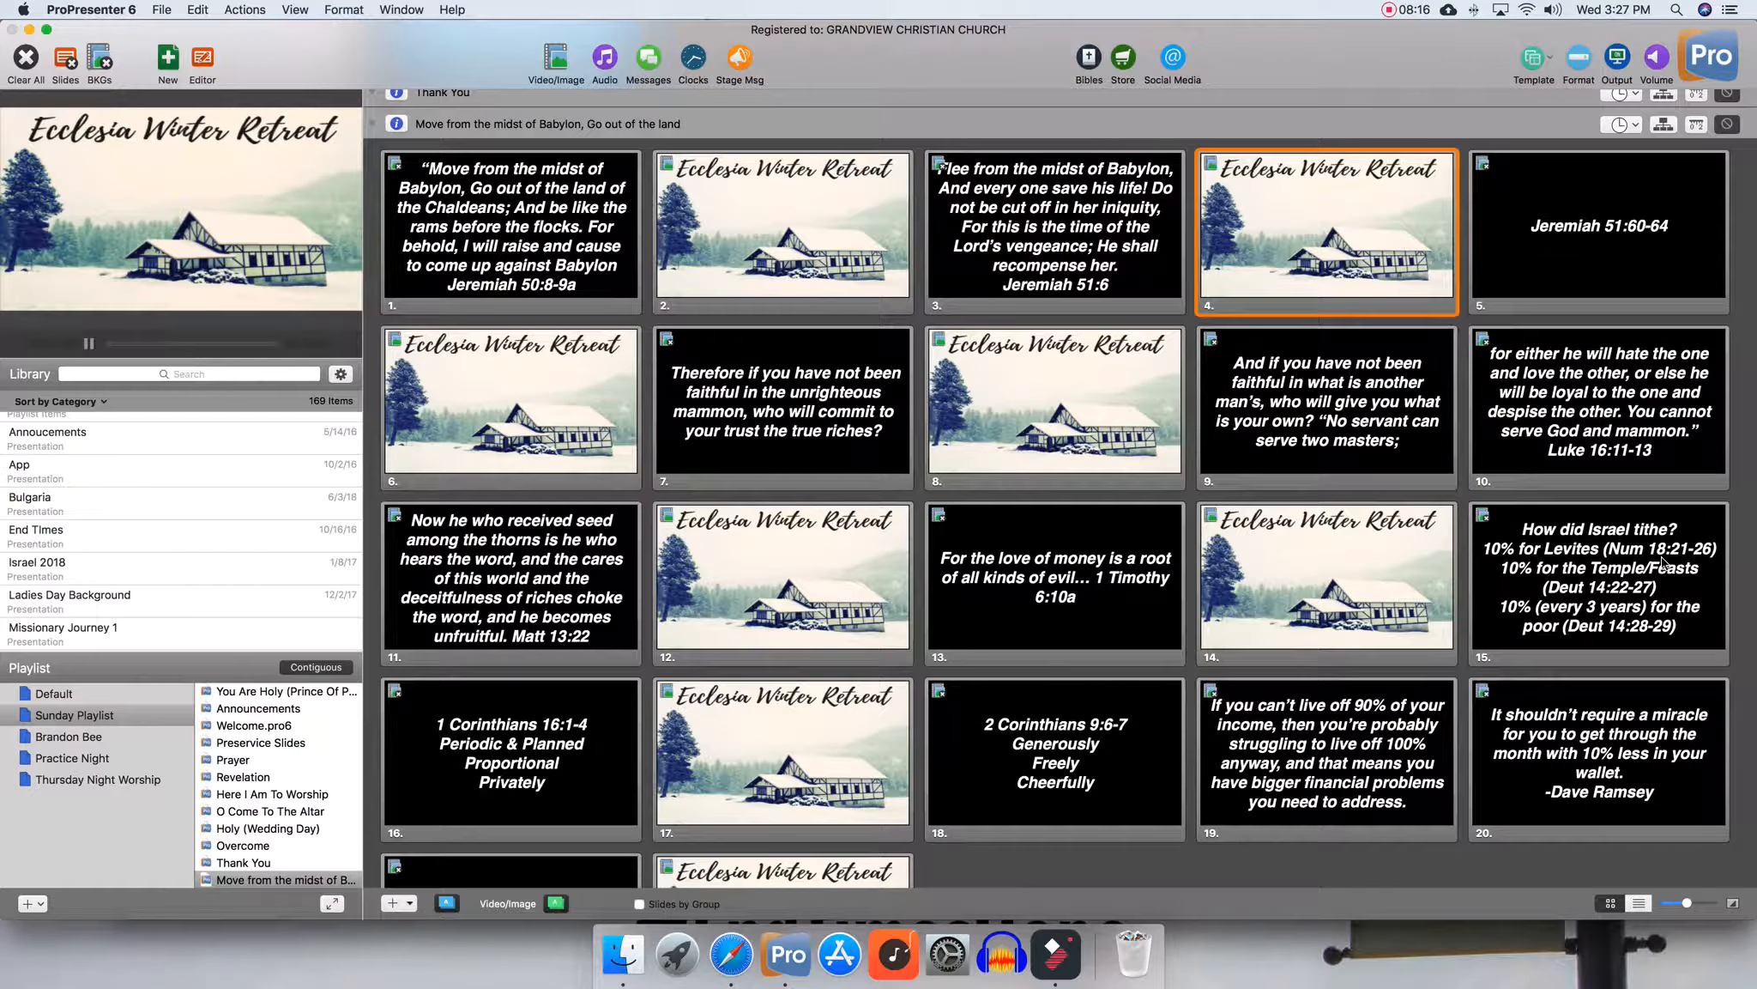
# Open the 'How did Israel tithe?' slide in the editor and set its text reveal to Bullet List
pyautogui.rightClick(1550, 543)
pyautogui.click(1572, 564)
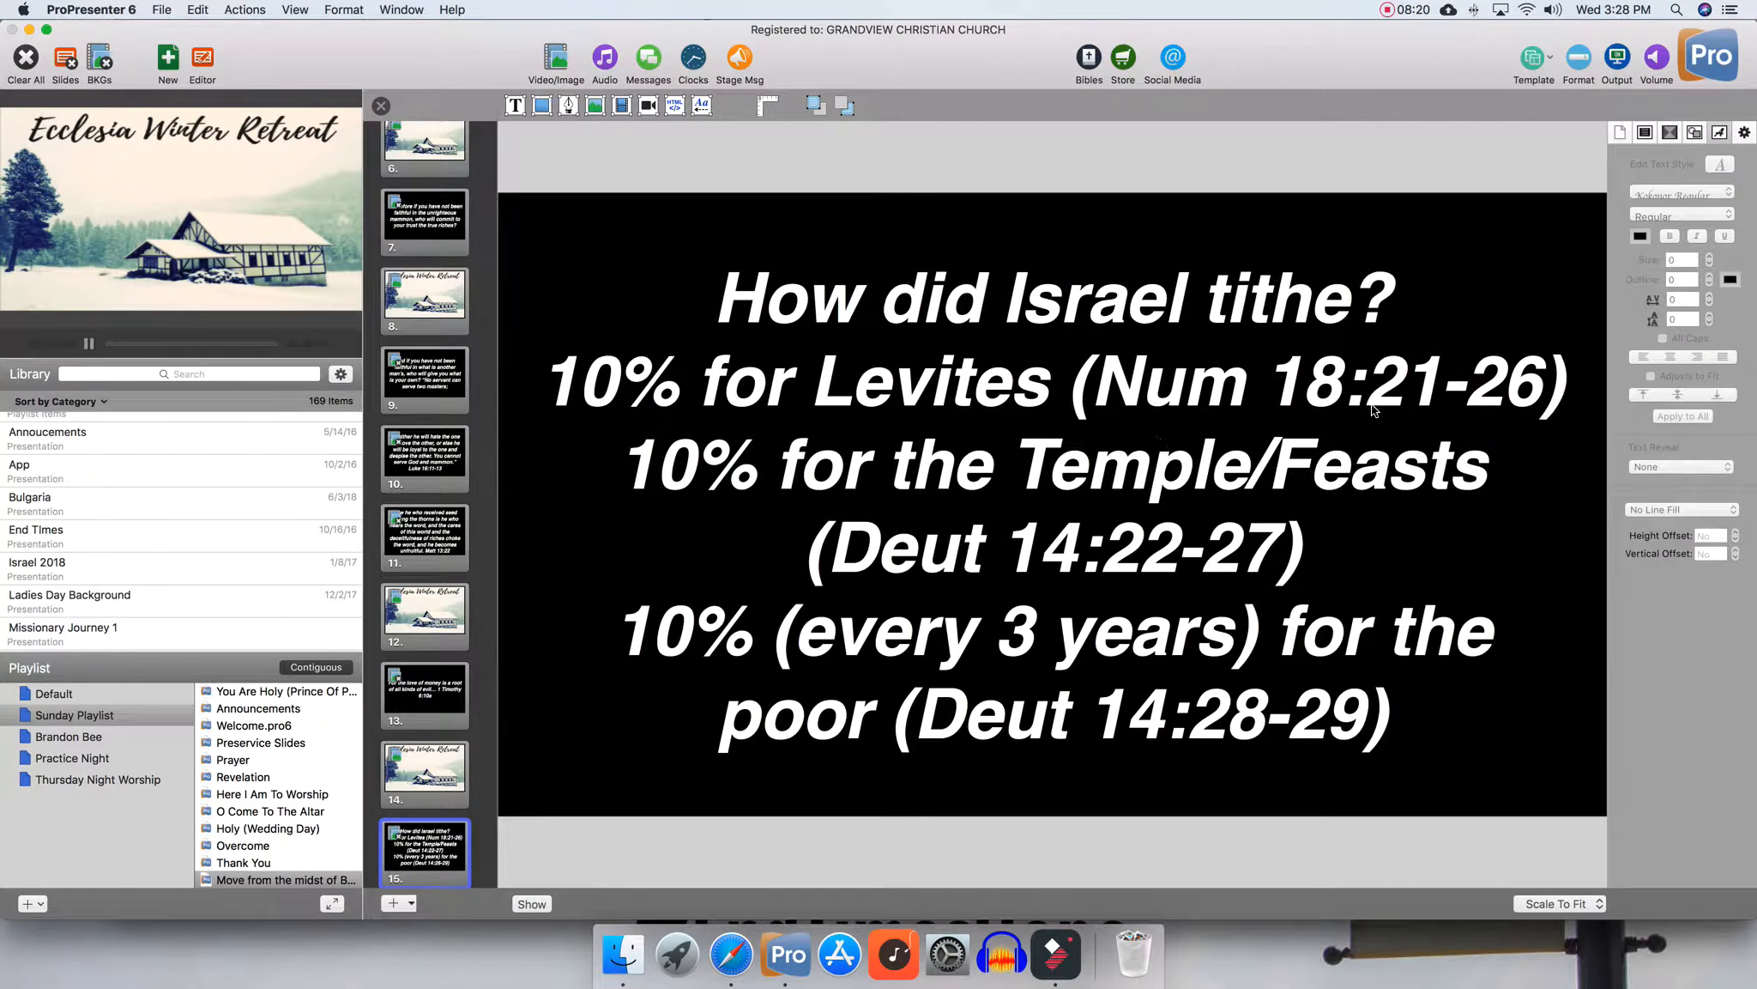
pyautogui.click(1373, 411)
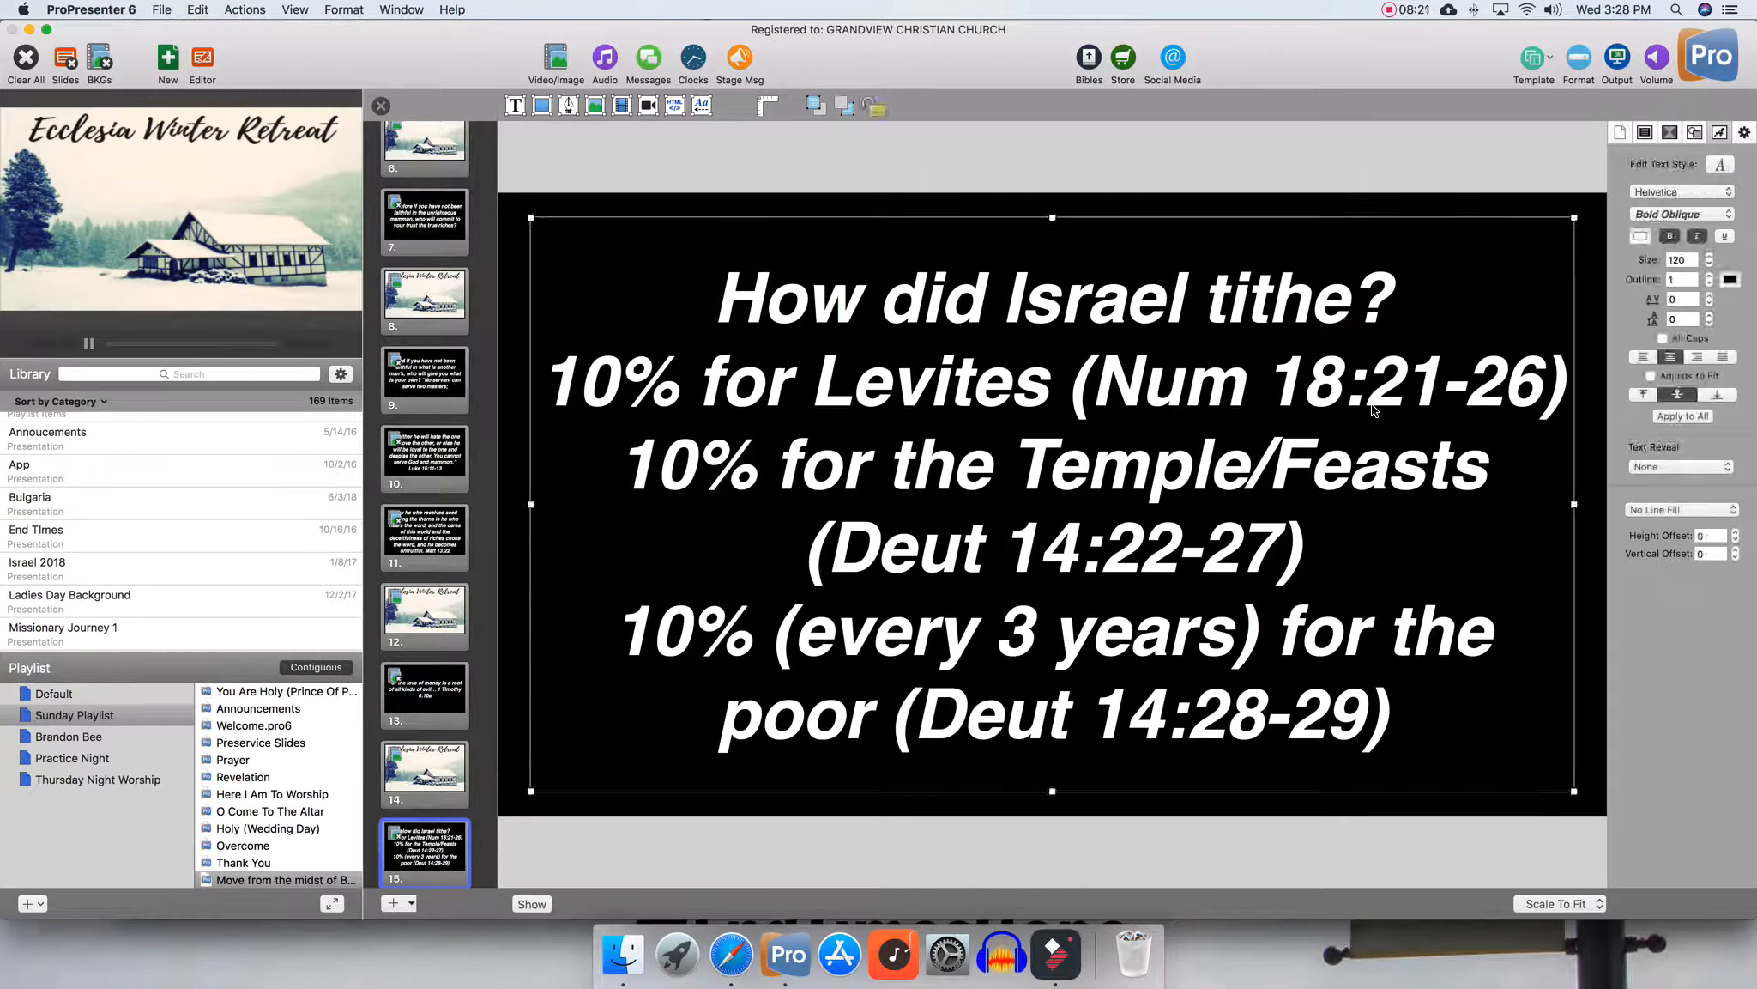
pyautogui.click(1720, 138)
pyautogui.click(1648, 466)
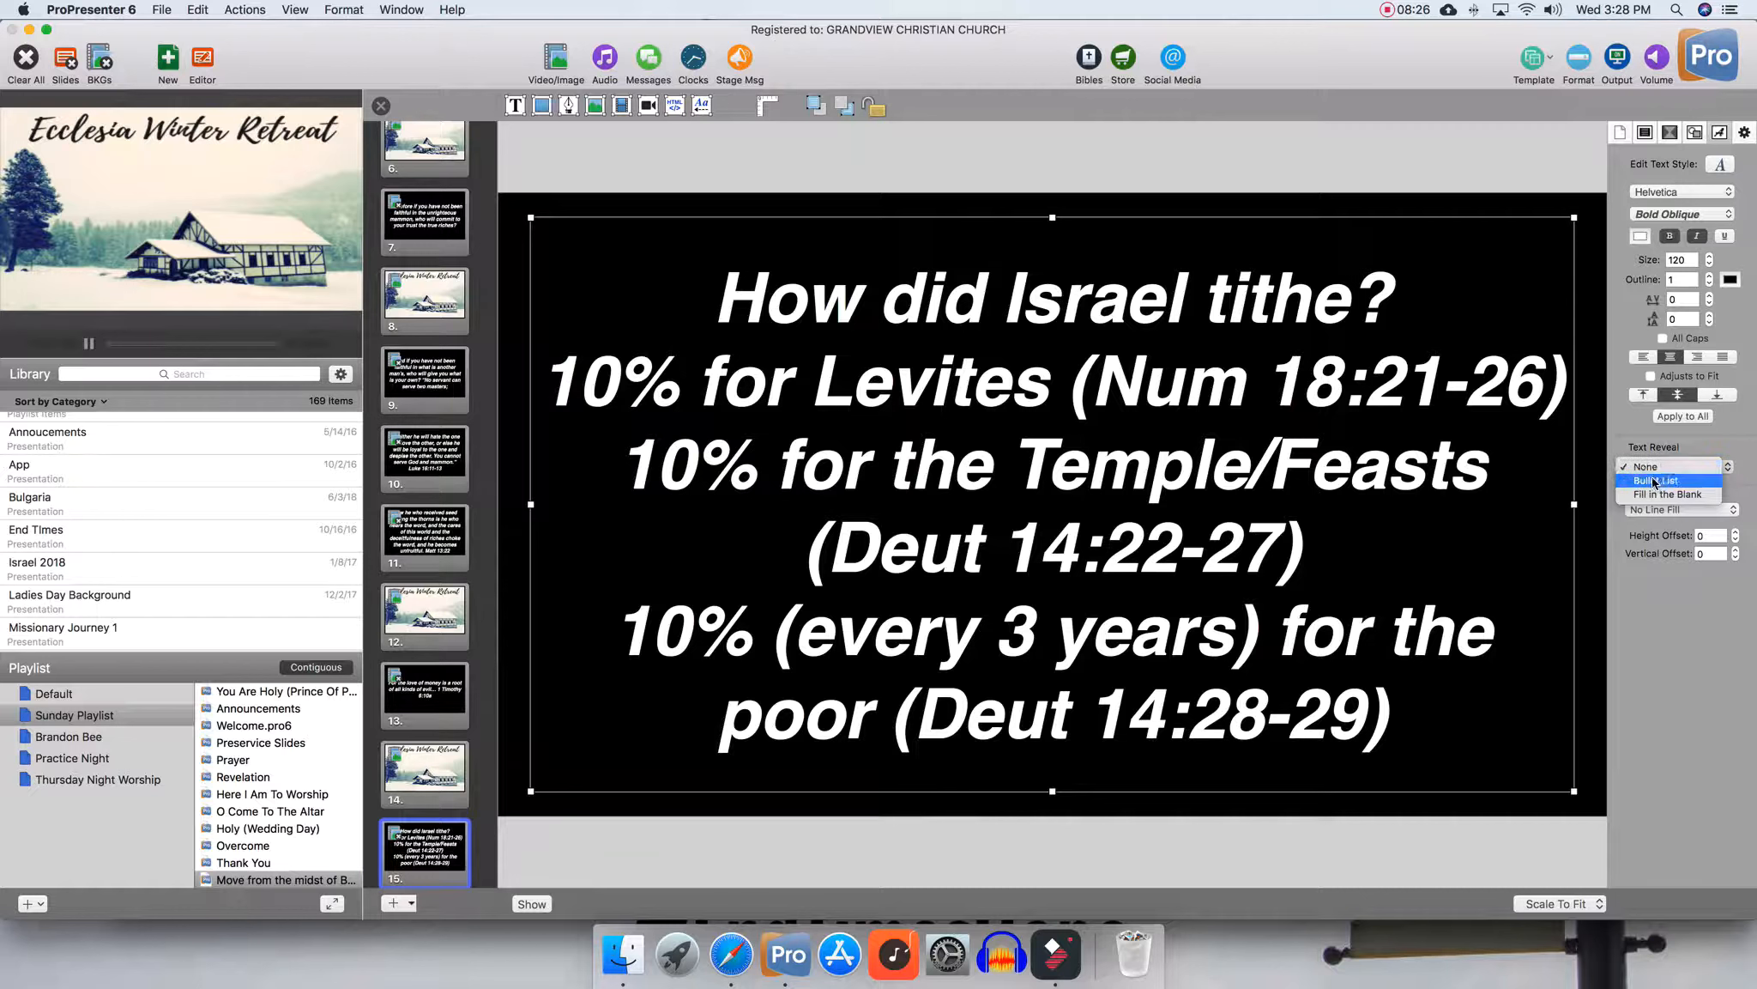
pyautogui.click(1653, 483)
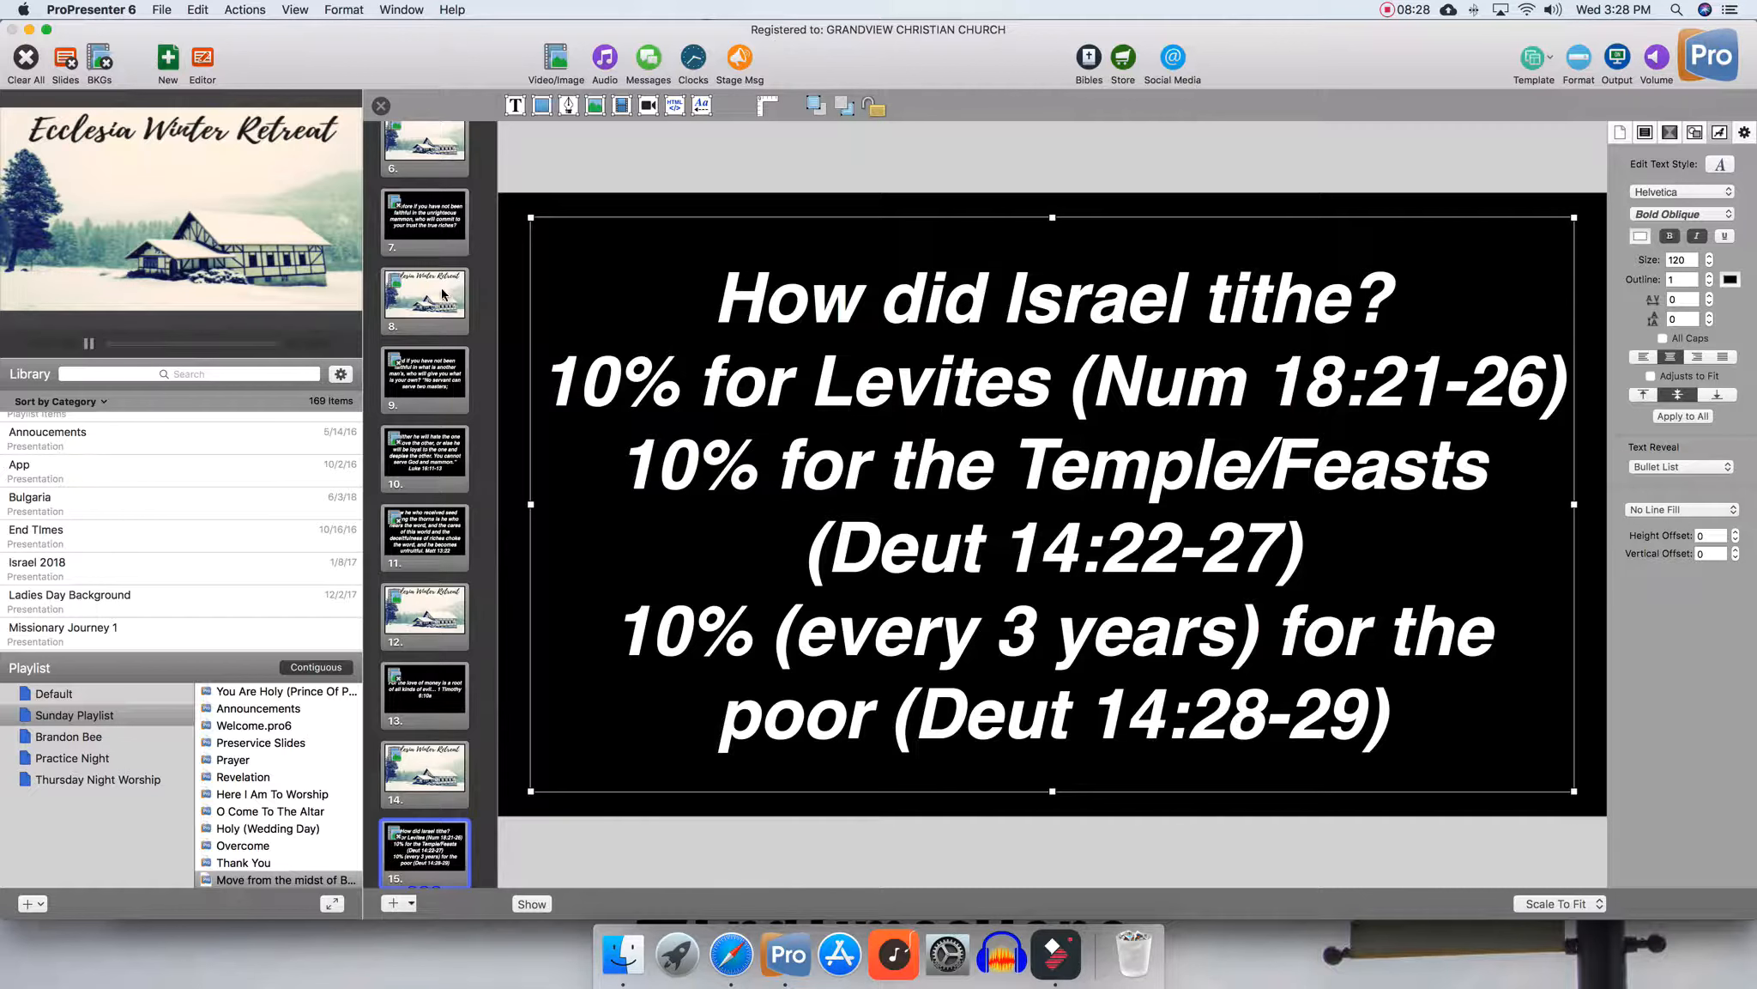
# Set the text reveal of the 1 Corinthians 16:1-4 slide to Bullet List
pyautogui.scroll(-10, 429, 403)
pyautogui.click(426, 479)
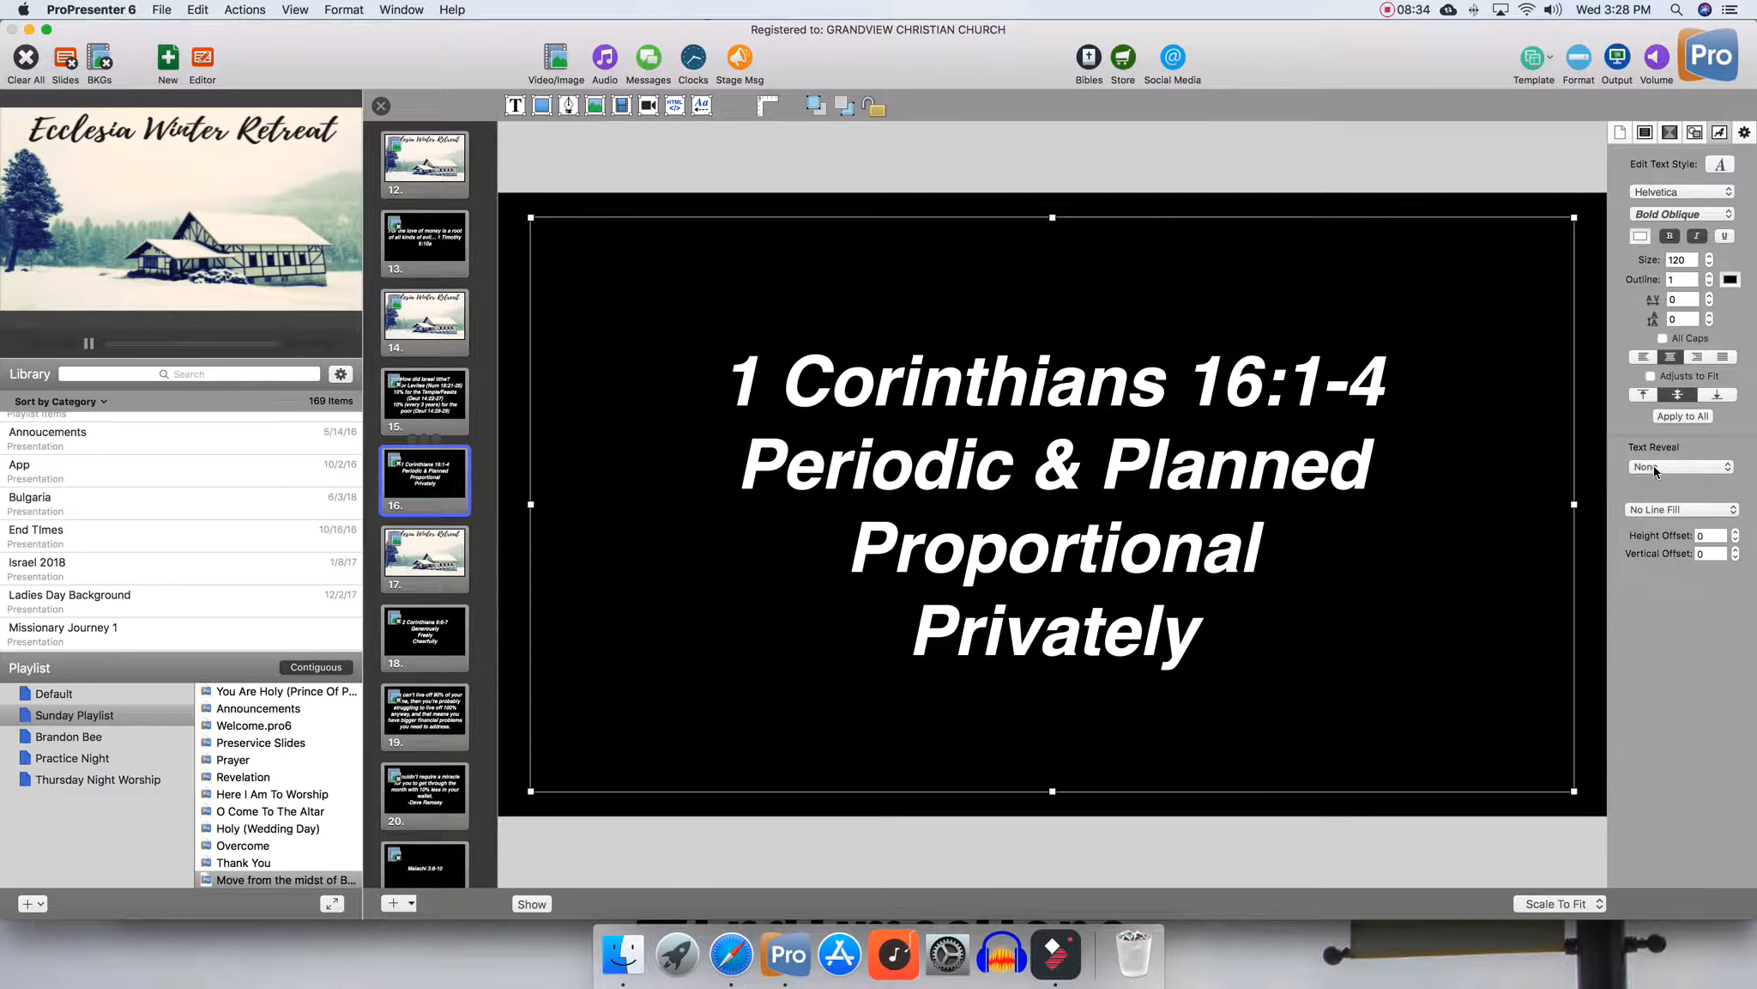
pyautogui.click(1682, 466)
pyautogui.click(1674, 487)
# Underline the '1 Corinthians 16:1-4' heading line on that slide and close the editor
pyautogui.doubleClick(987, 378)
pyautogui.tripleClick(998, 384)
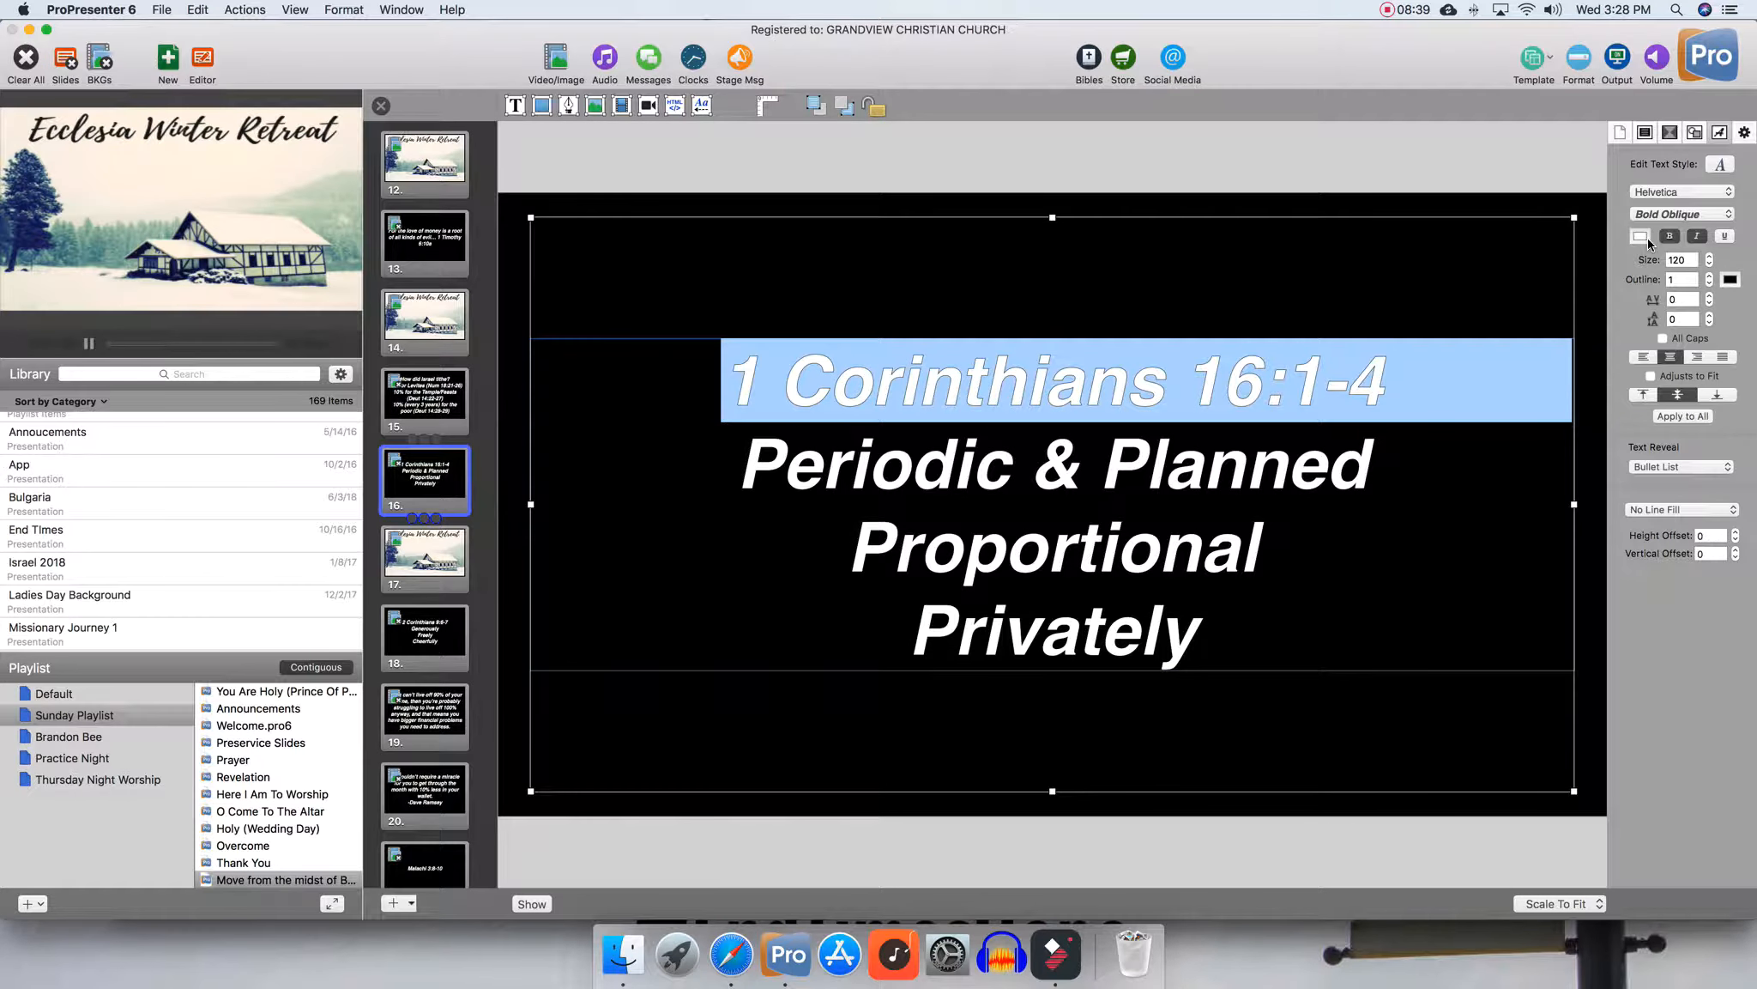
pyautogui.click(1670, 235)
pyautogui.click(1670, 235)
pyautogui.click(1726, 238)
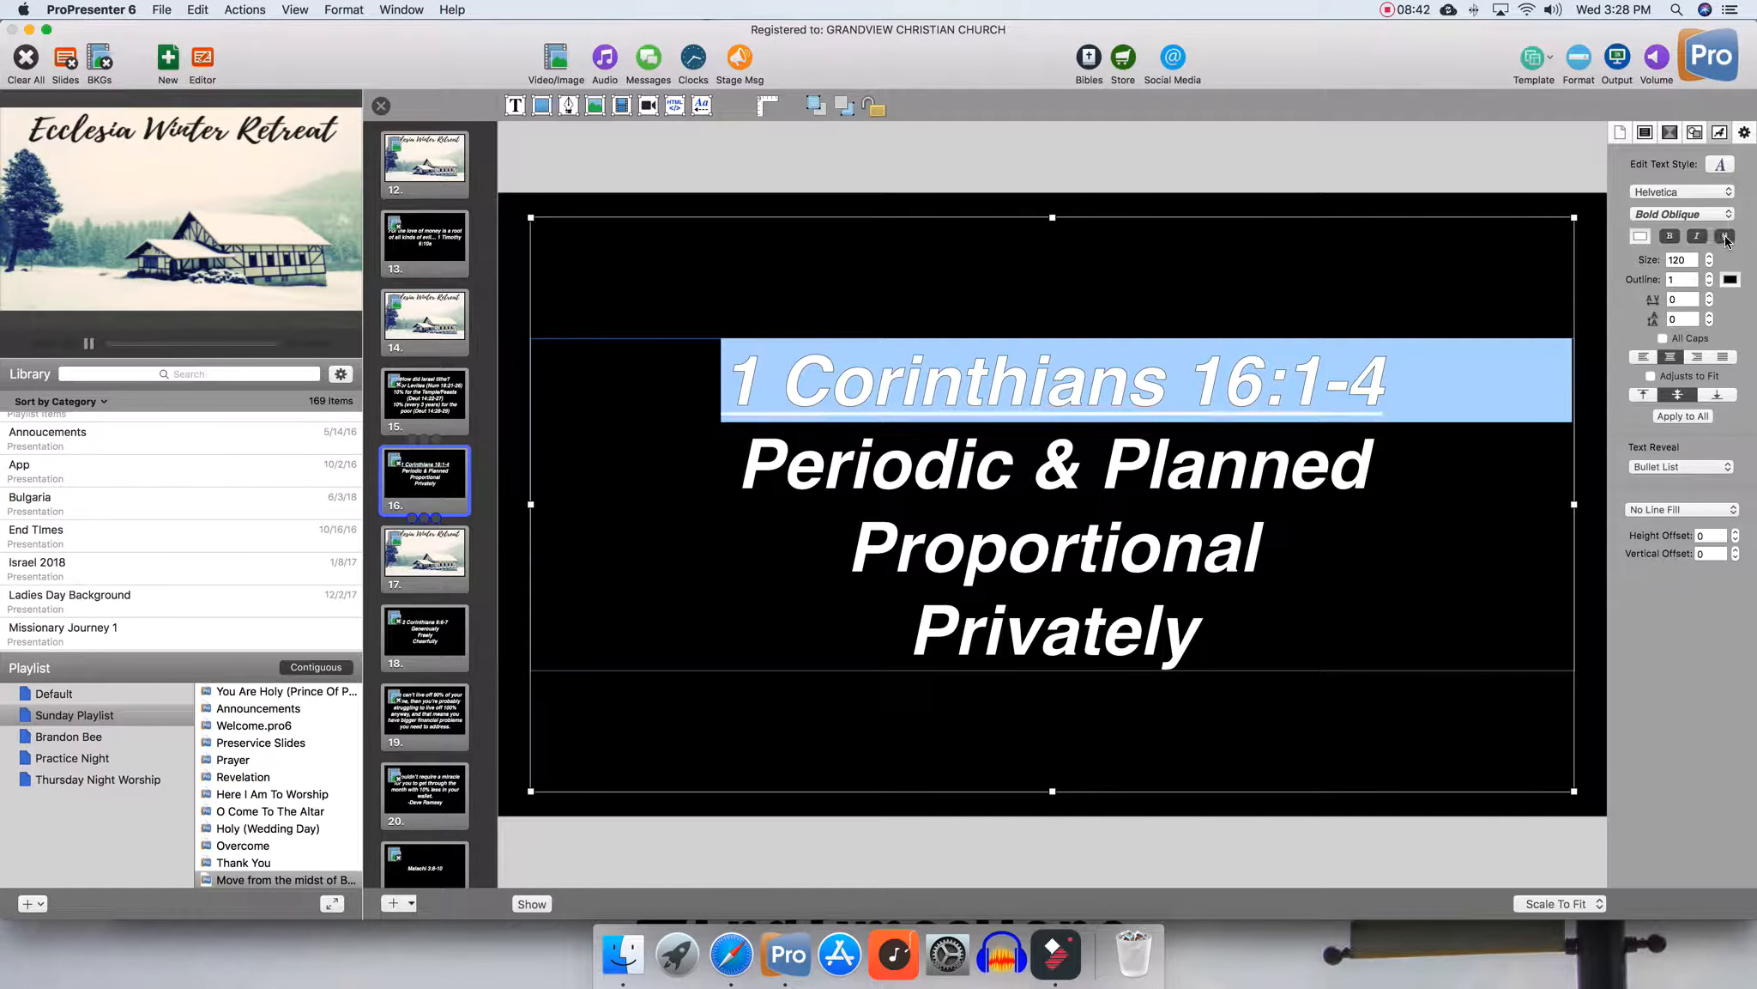
pyautogui.click(382, 107)
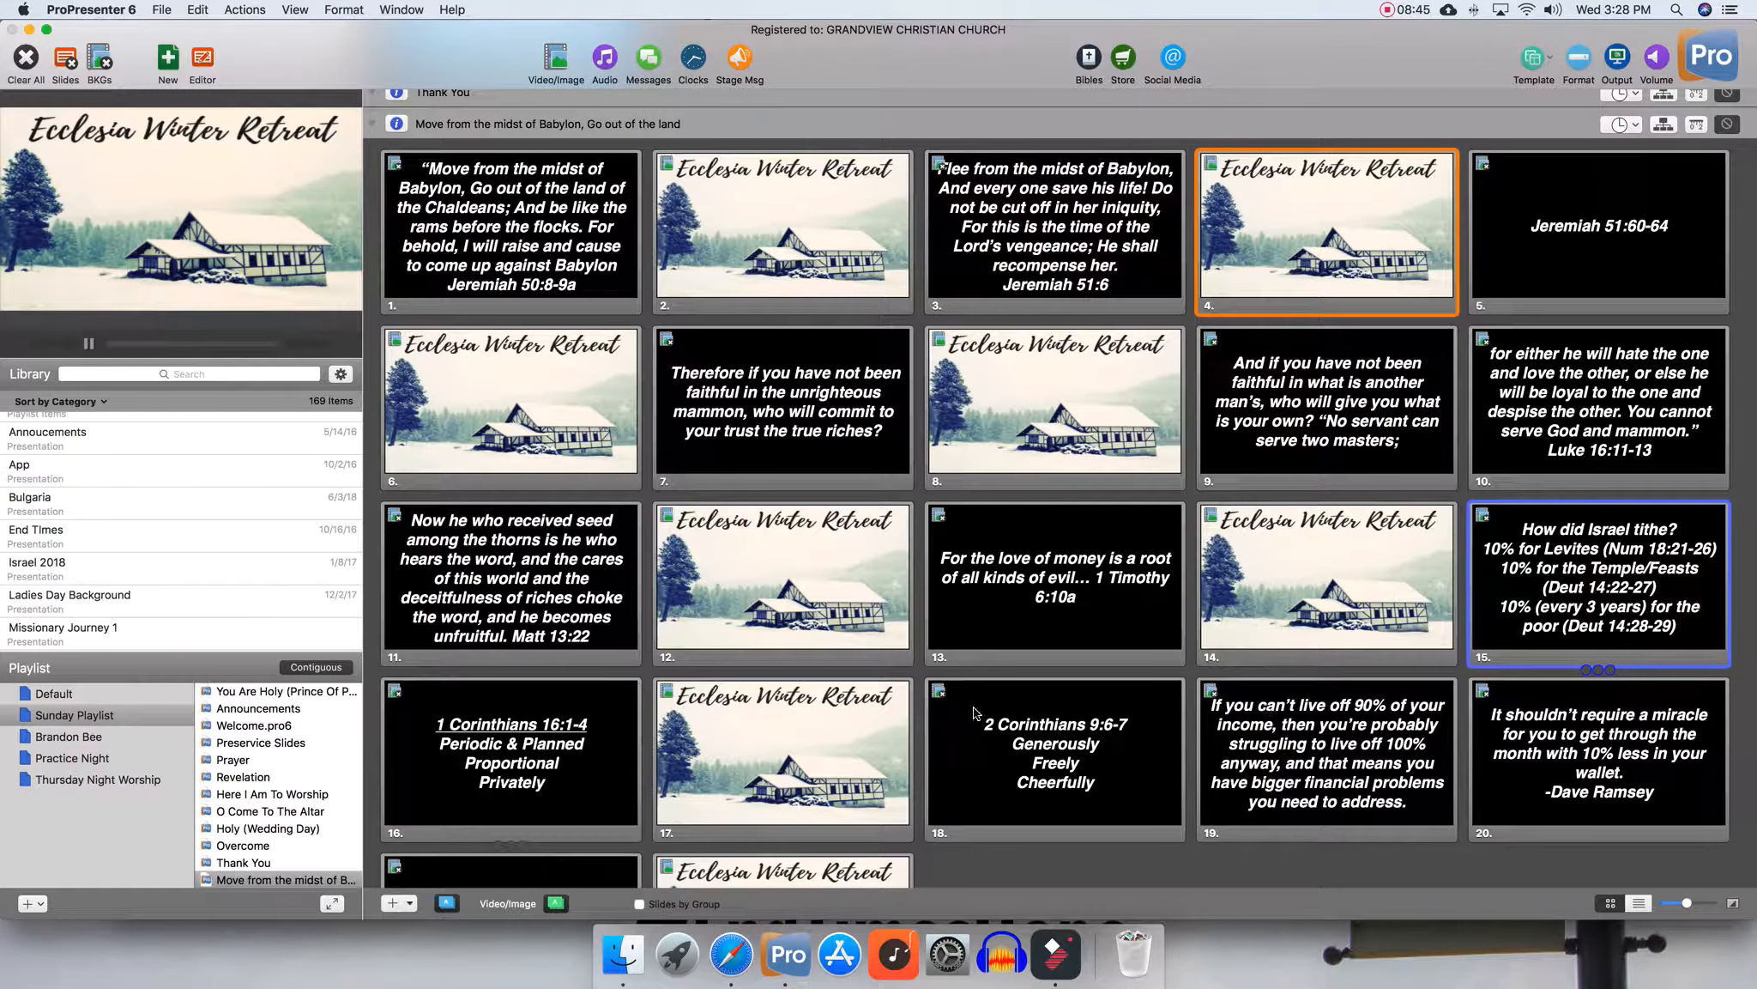
# Trigger the 1 Corinthians slide twice to preview its bullet-by-bullet reveal
pyautogui.click(473, 731)
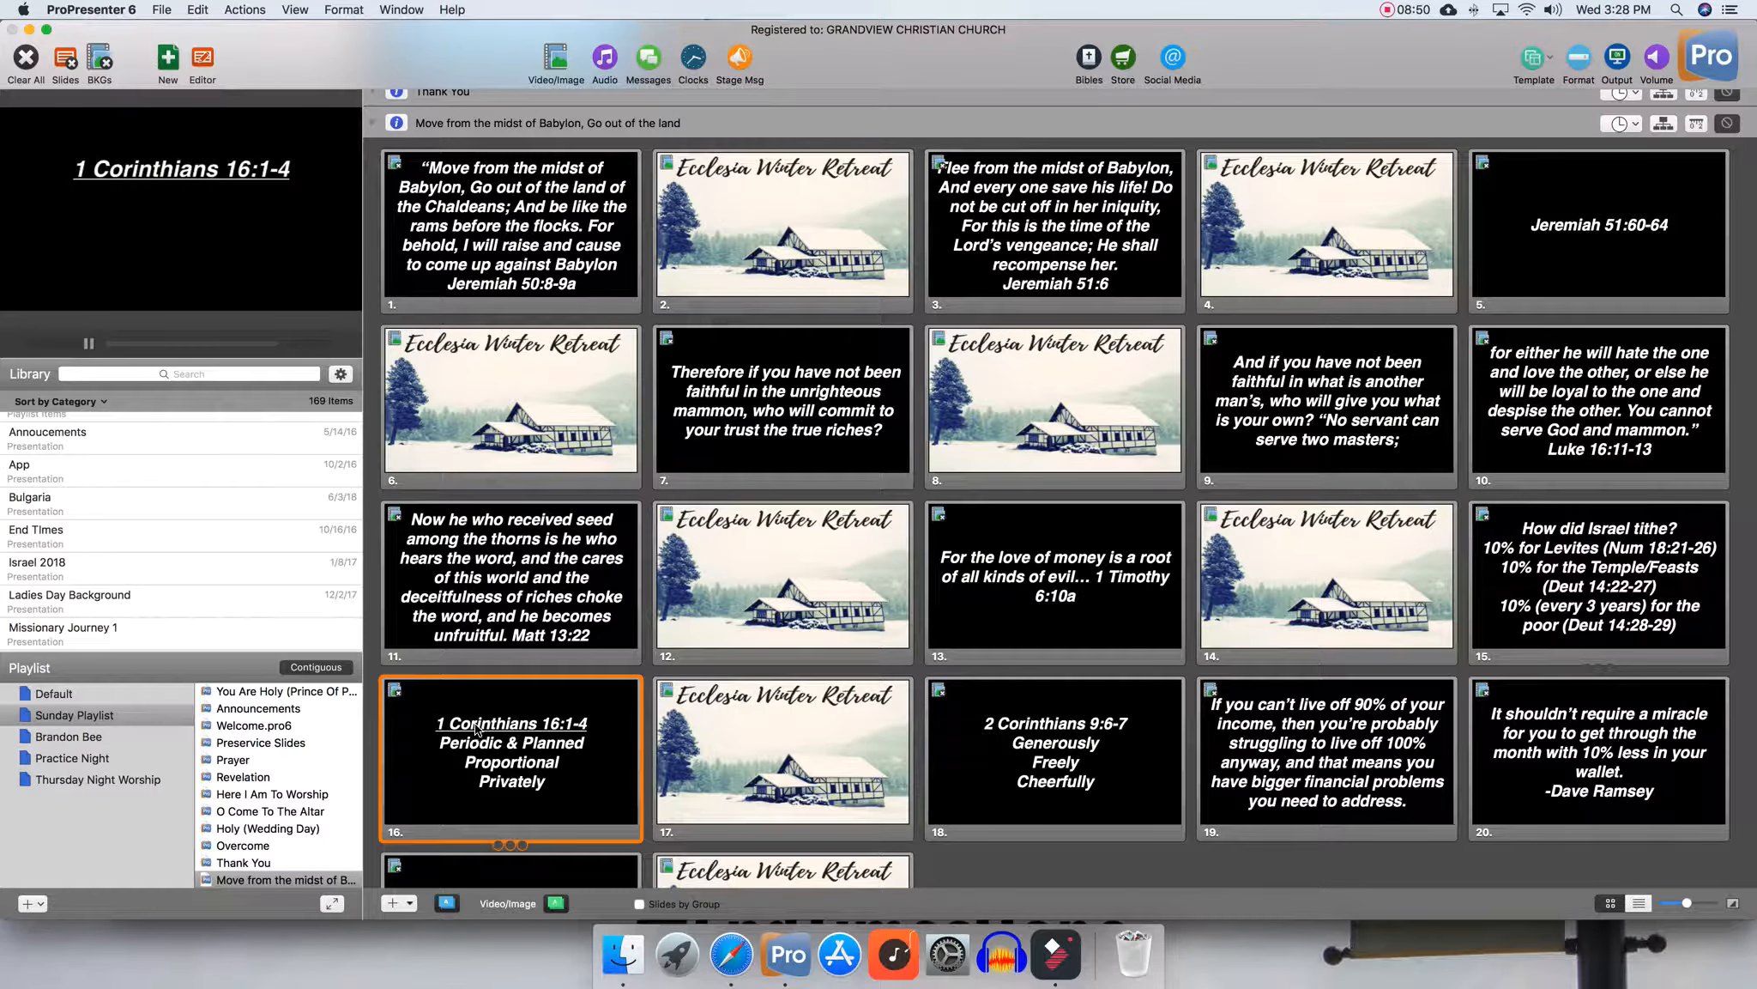
pyautogui.click(475, 731)
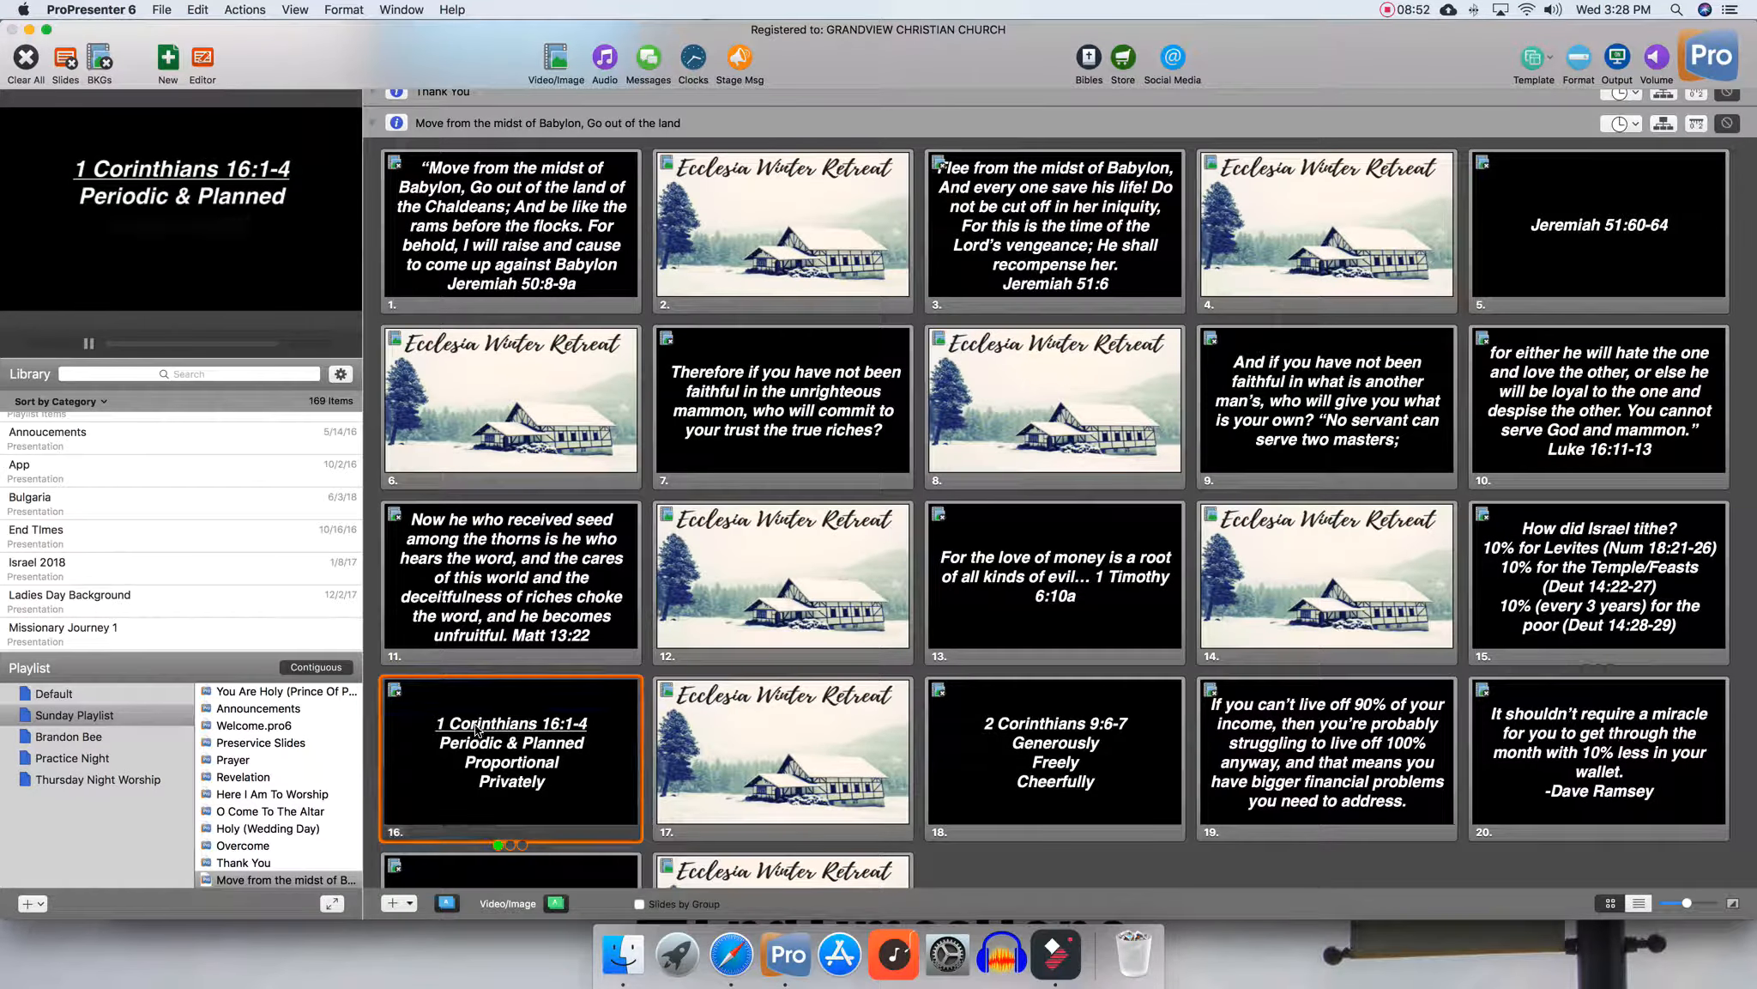
# Finish stepping through the 1 Corinthians 16:1-4 slide's bullets, then trigger the 2 Corinthians 9:6-7 slide
pyautogui.click(475, 730)
pyautogui.click(475, 731)
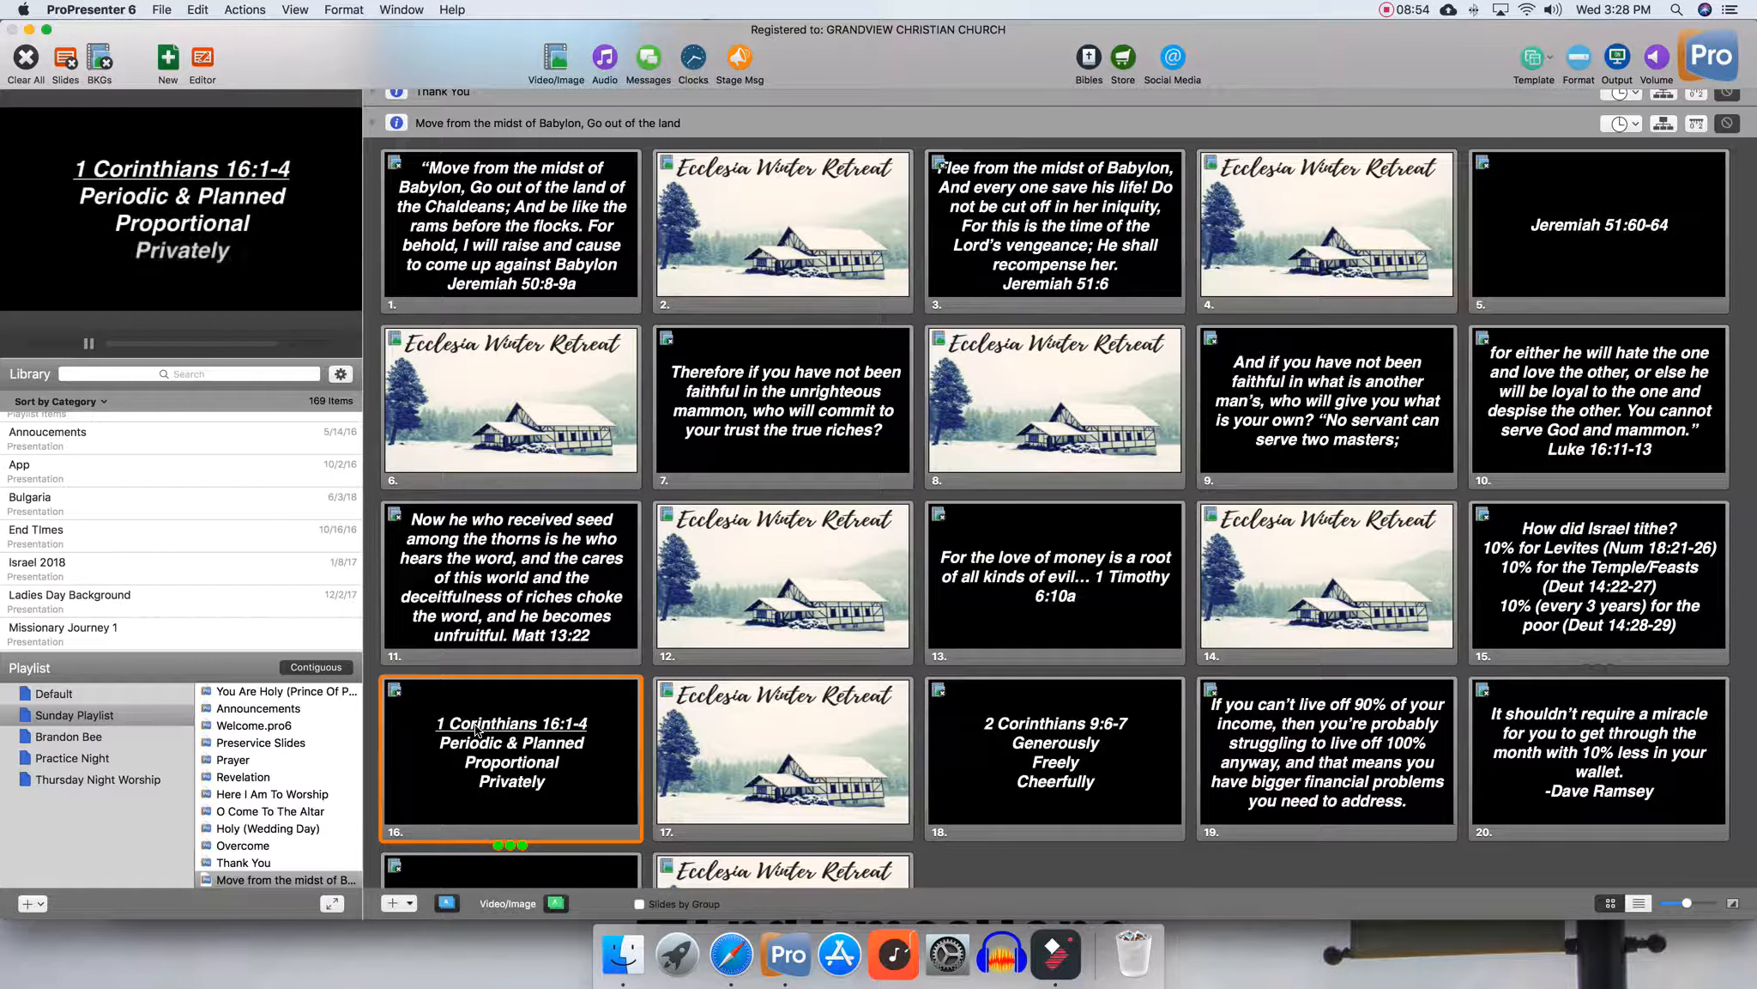
pyautogui.click(1002, 753)
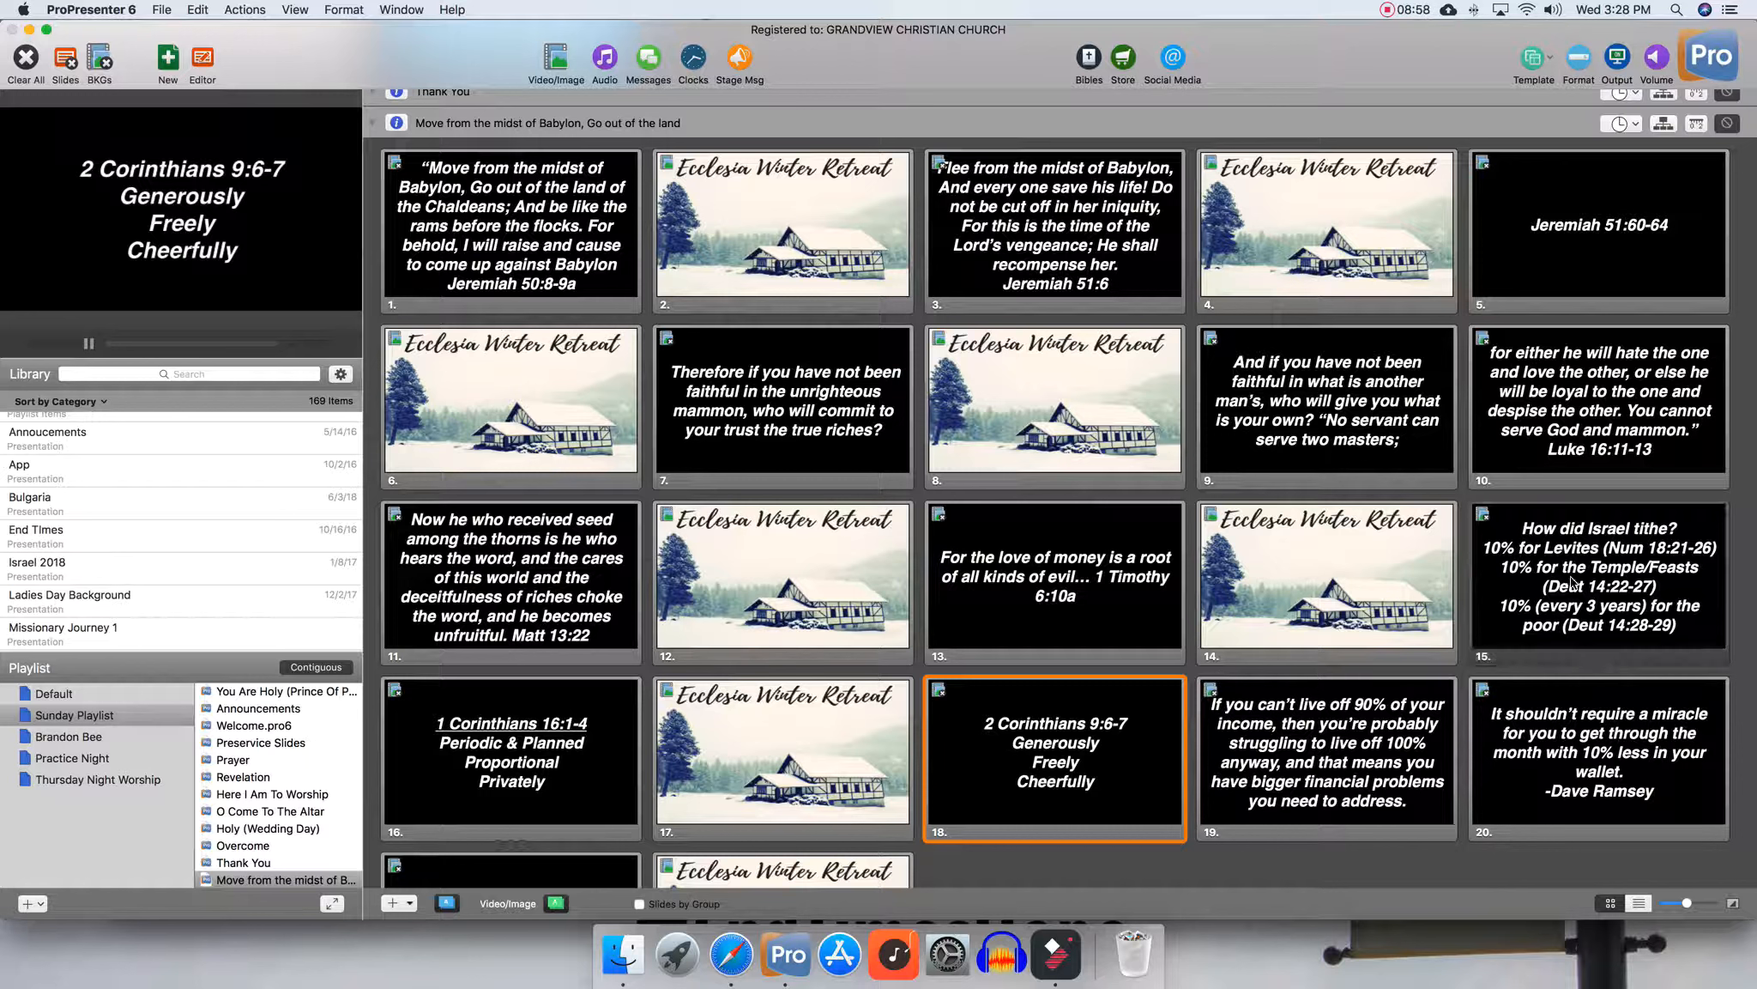
# Trigger the 'How did Israel tithe?' slide repeatedly to preview its bullet-by-bullet reveal
pyautogui.click(1568, 587)
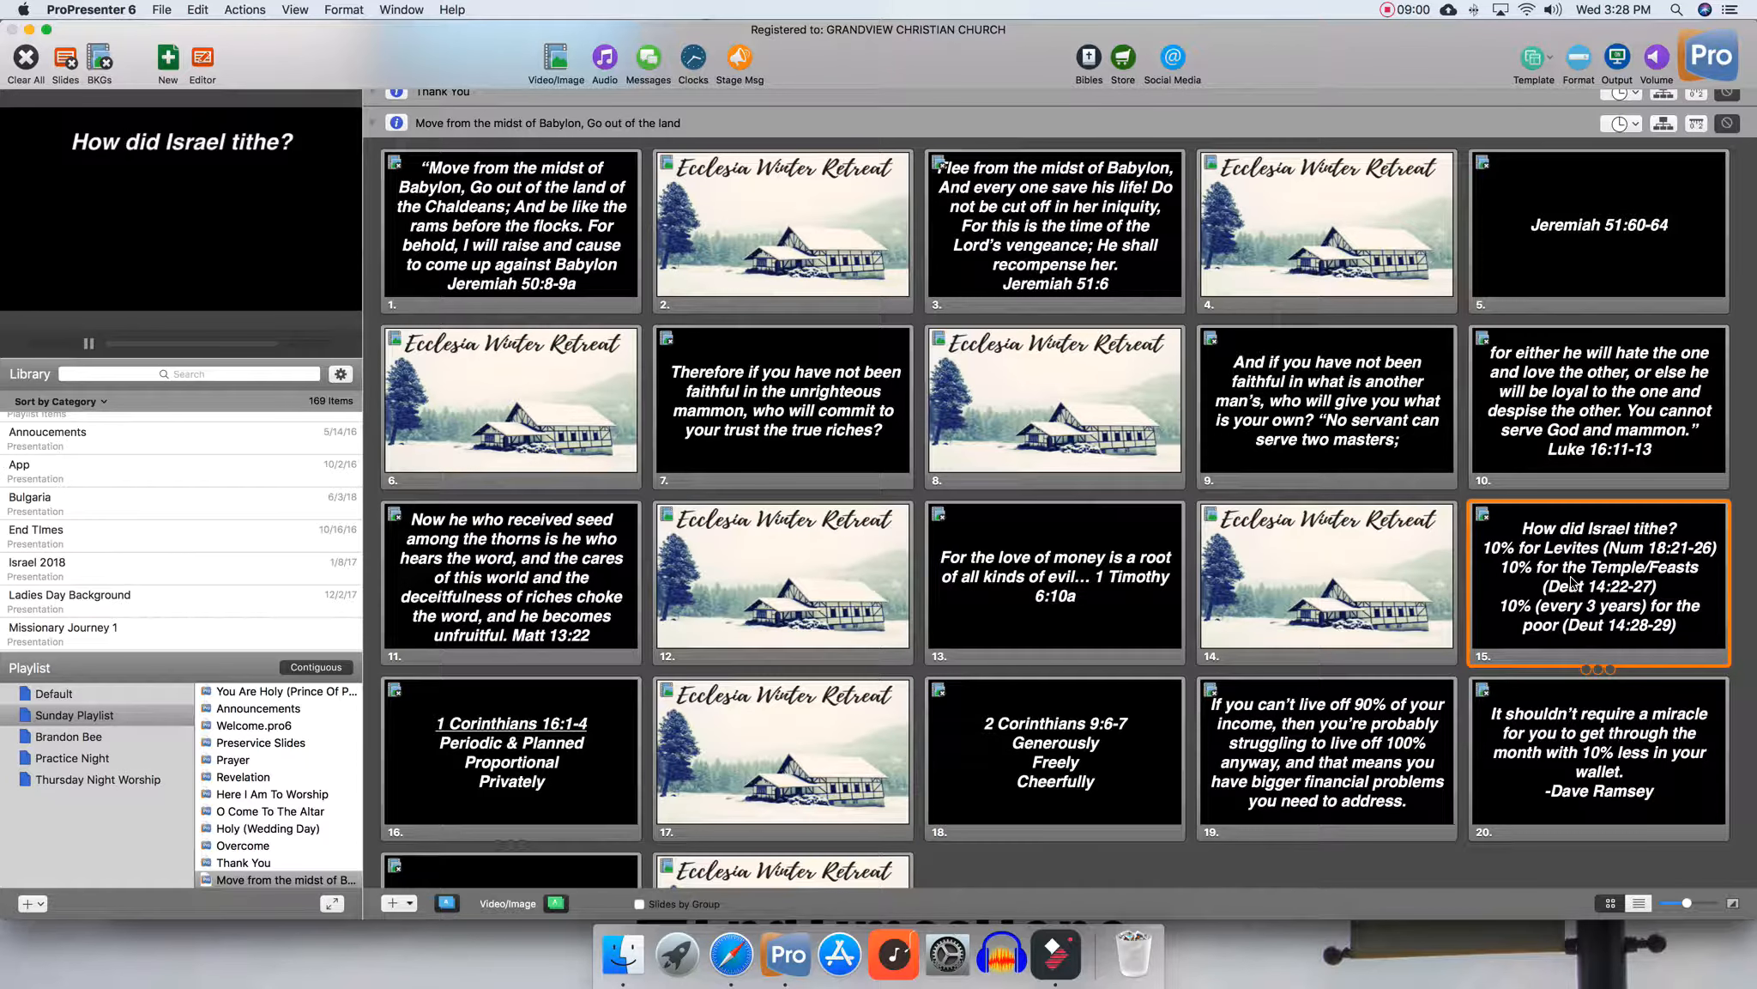
pyautogui.click(1572, 584)
pyautogui.click(1572, 584)
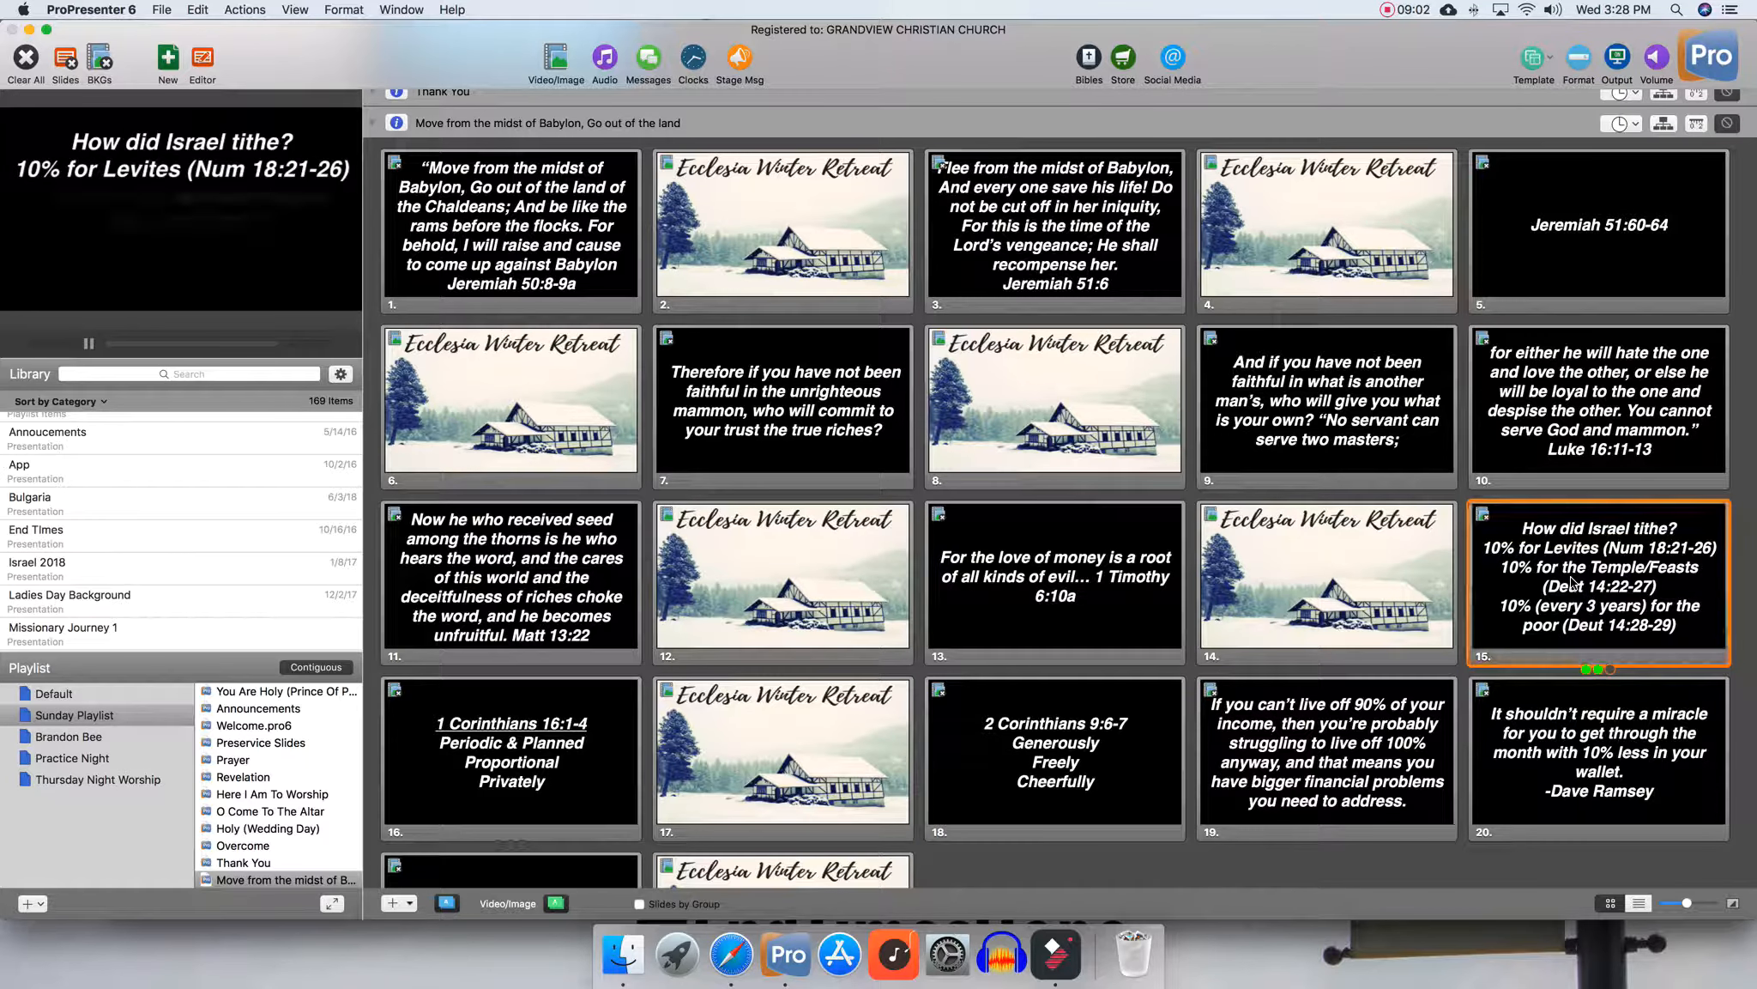
pyautogui.click(1572, 583)
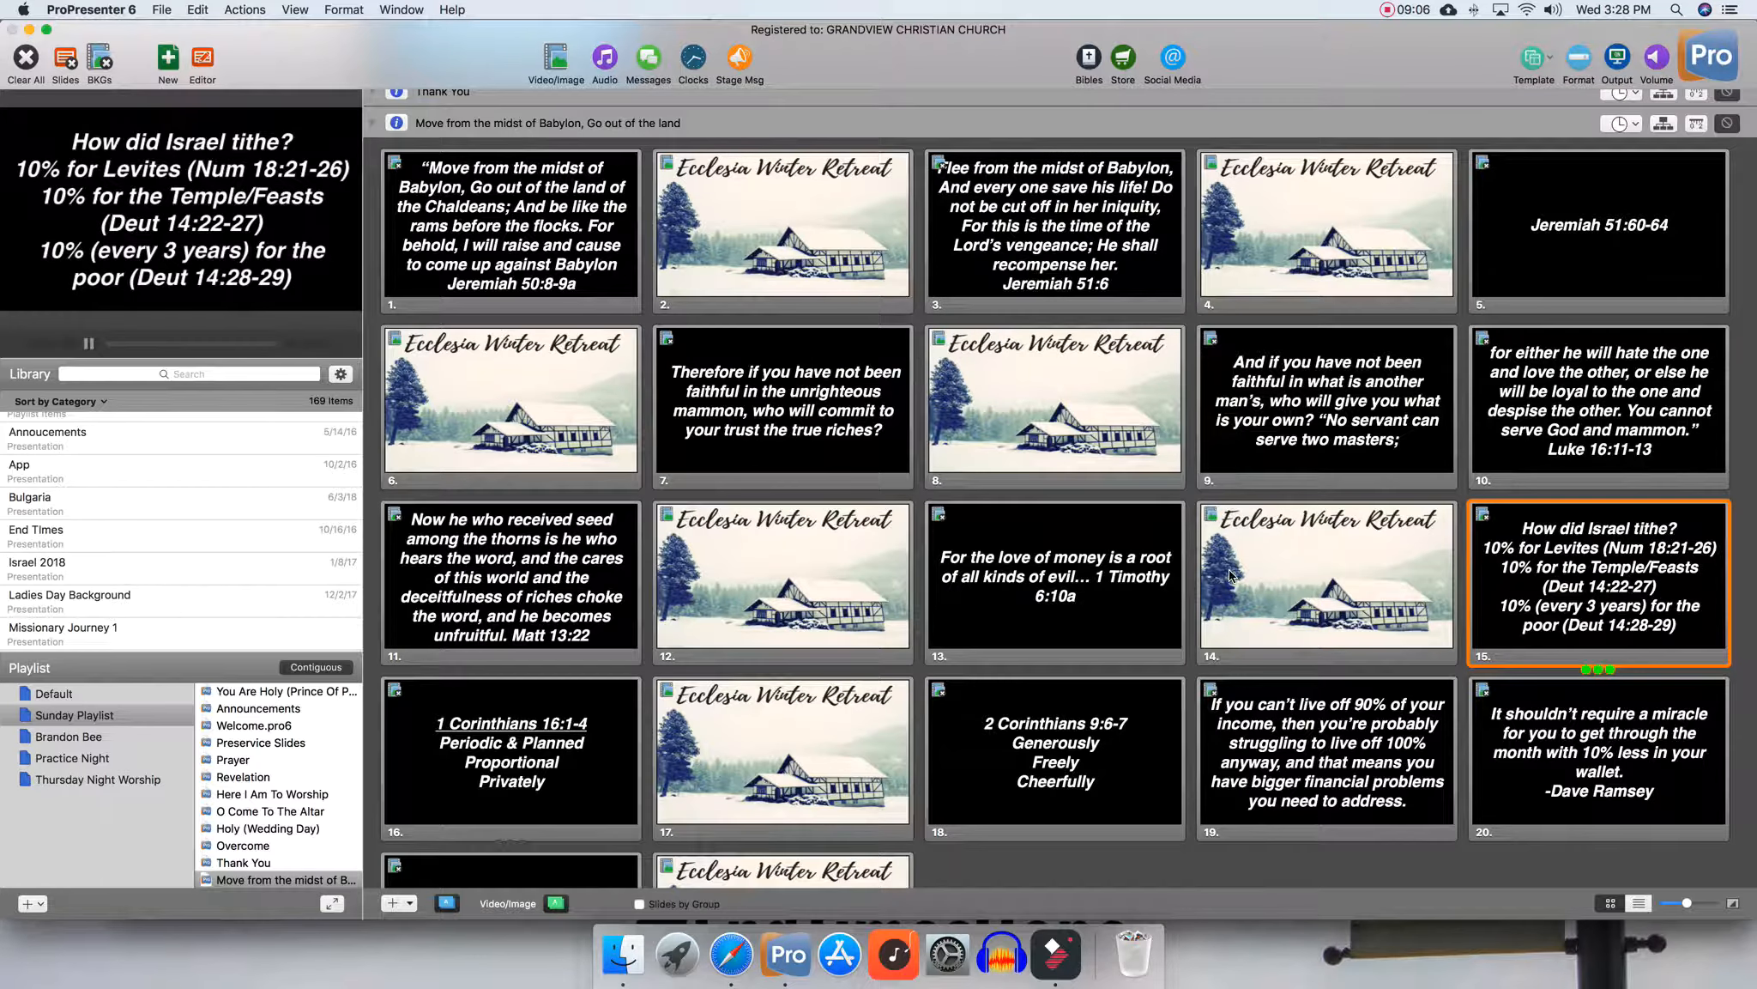
# Scroll through the presentation's slide grid to review the full slide sequence
pyautogui.scroll(-3, 1233, 575)
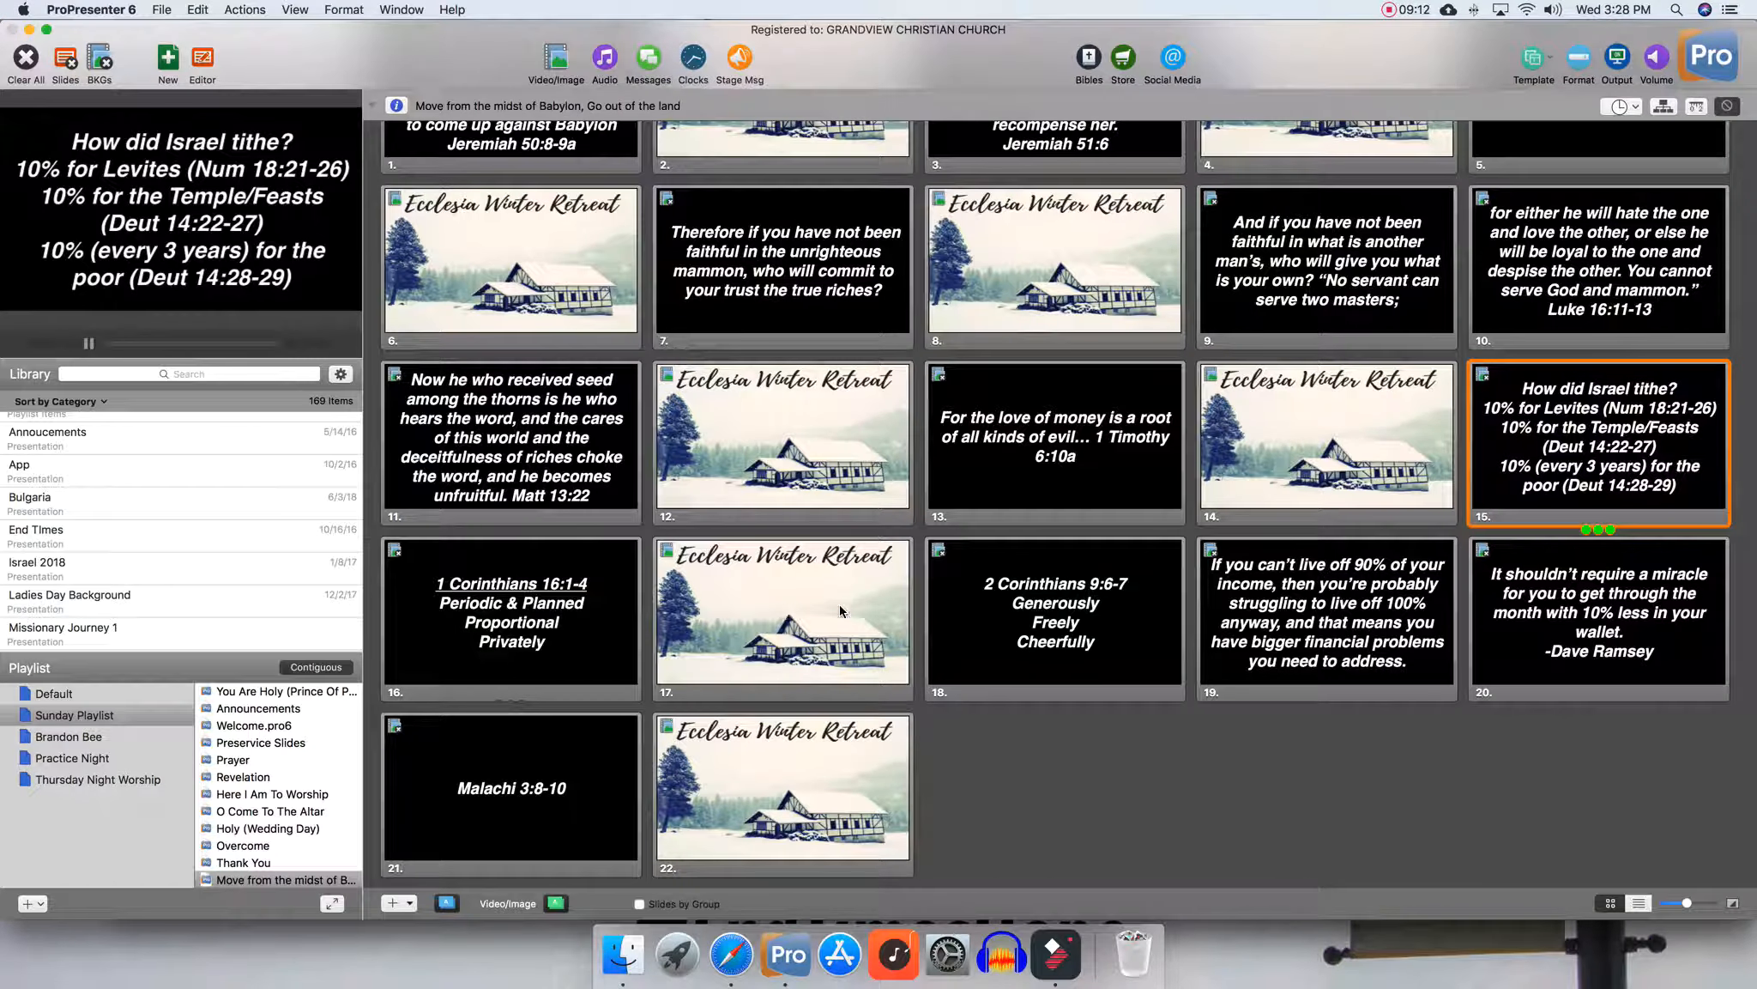
pyautogui.scroll(5, 882, 485)
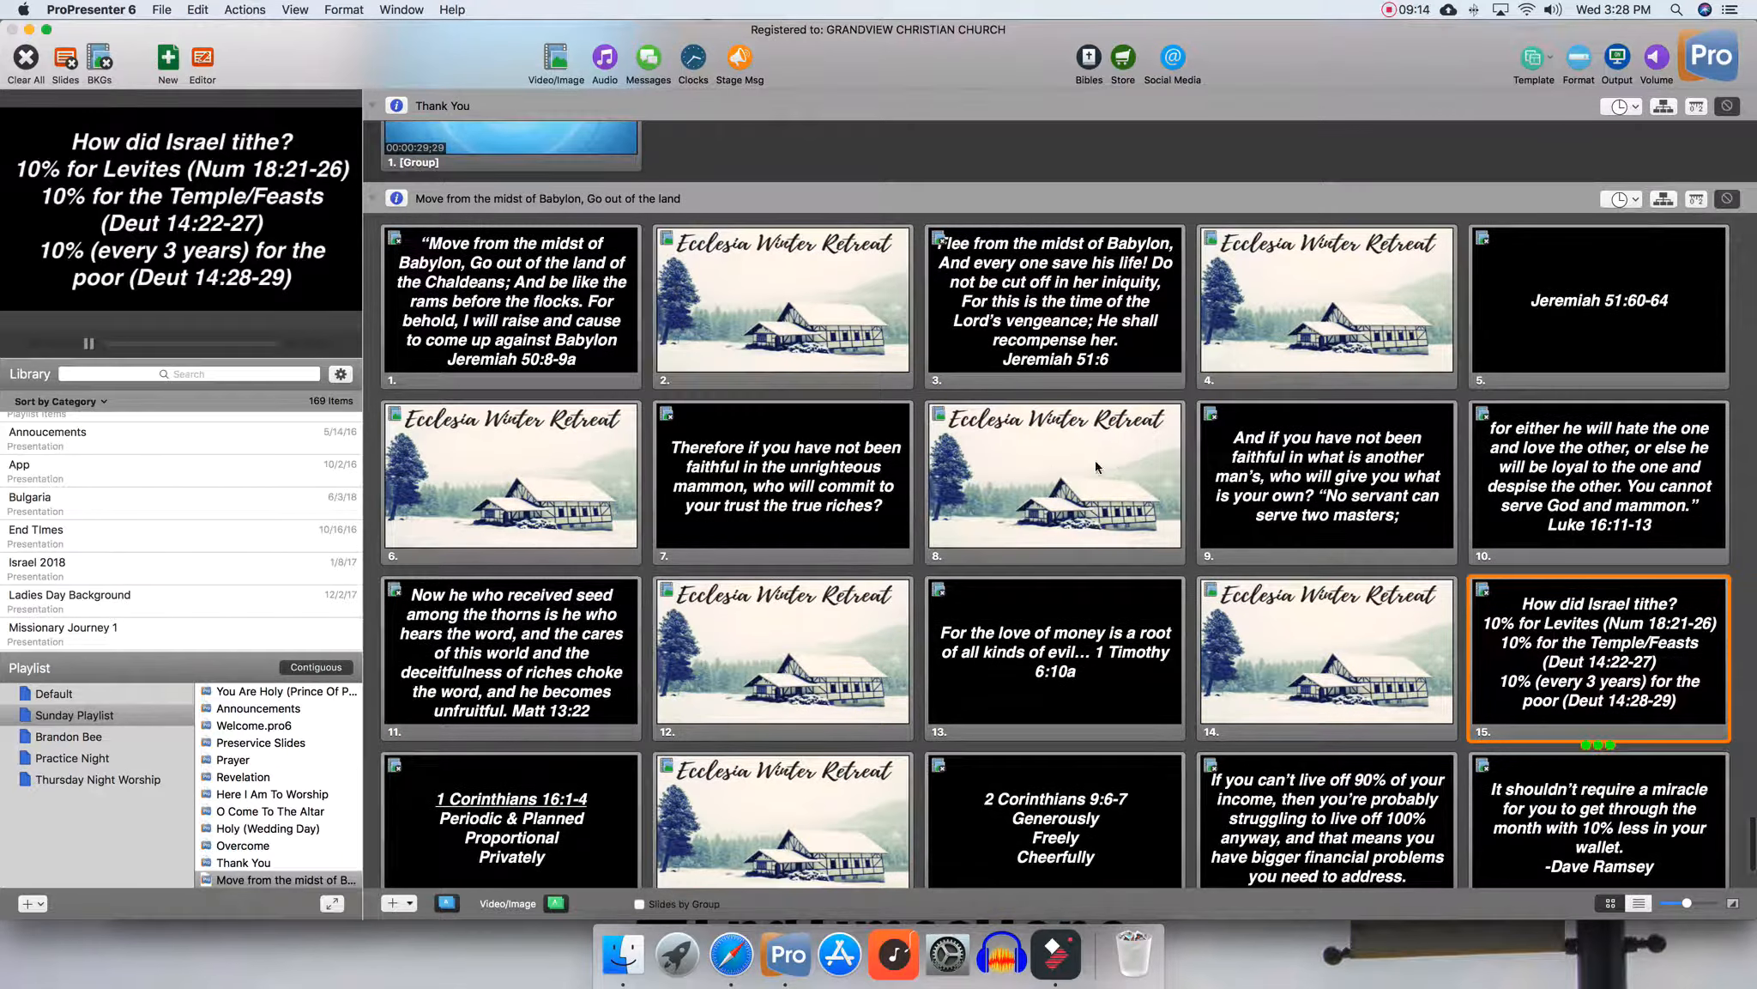
pyautogui.scroll(-5, 1076, 547)
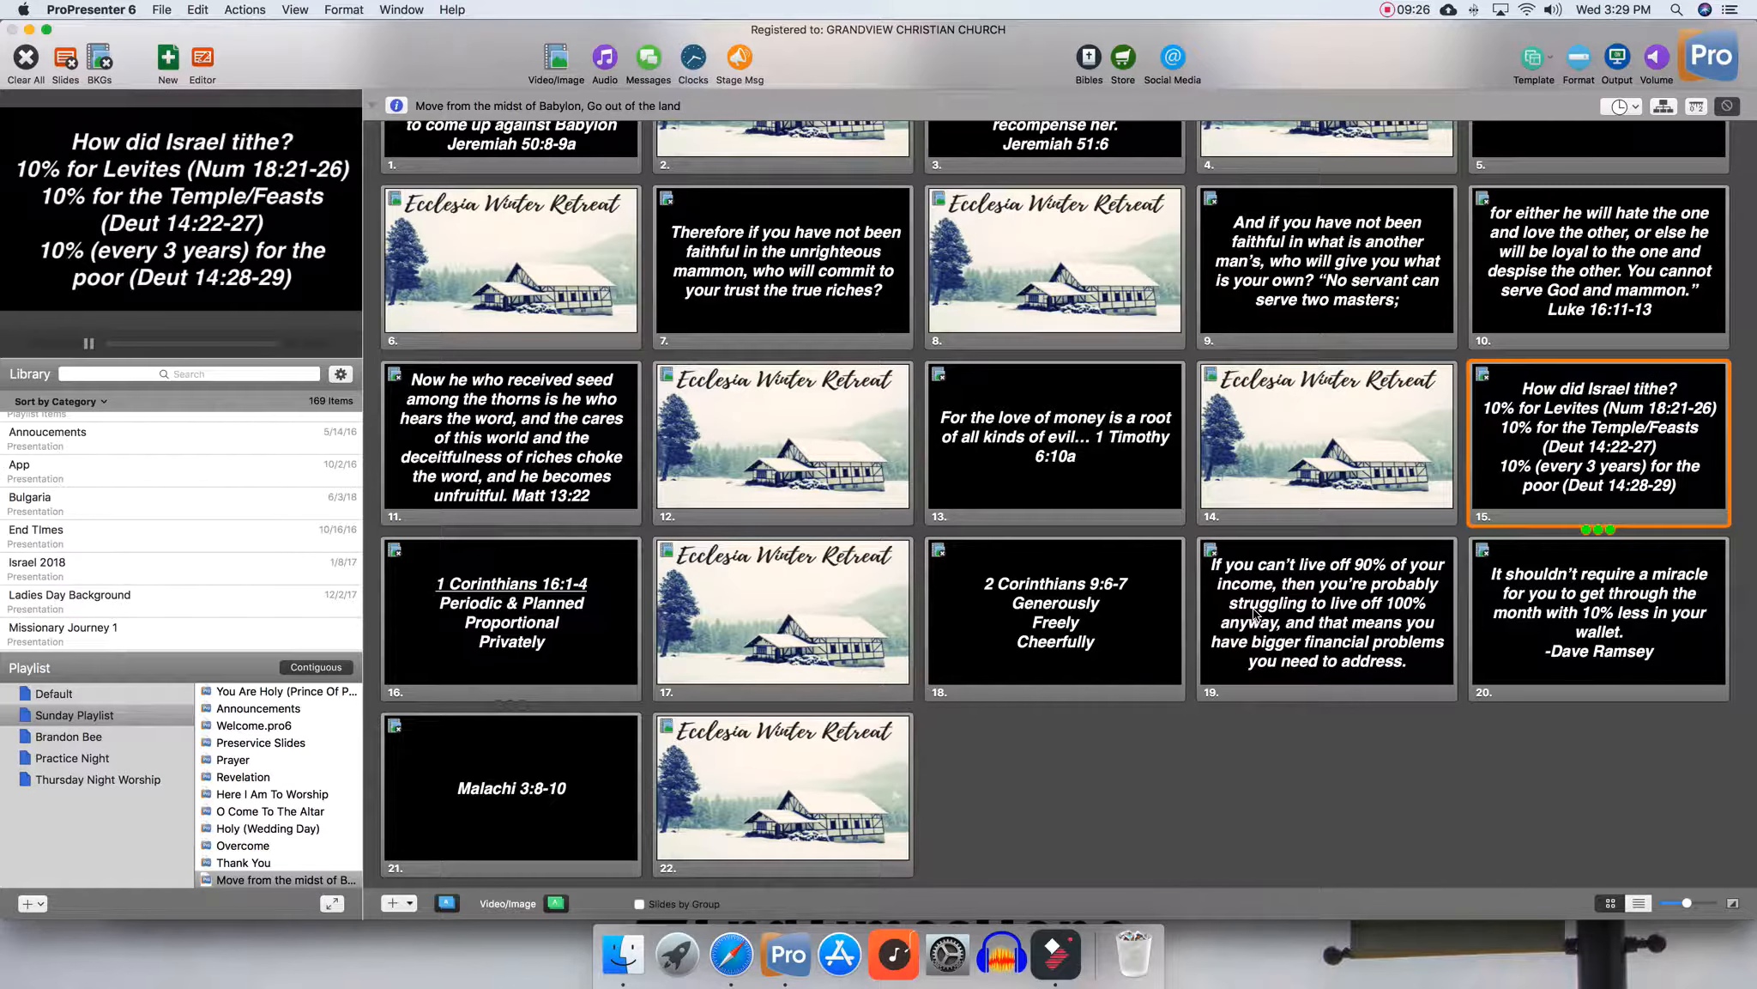
pyautogui.scroll(2, 849, 566)
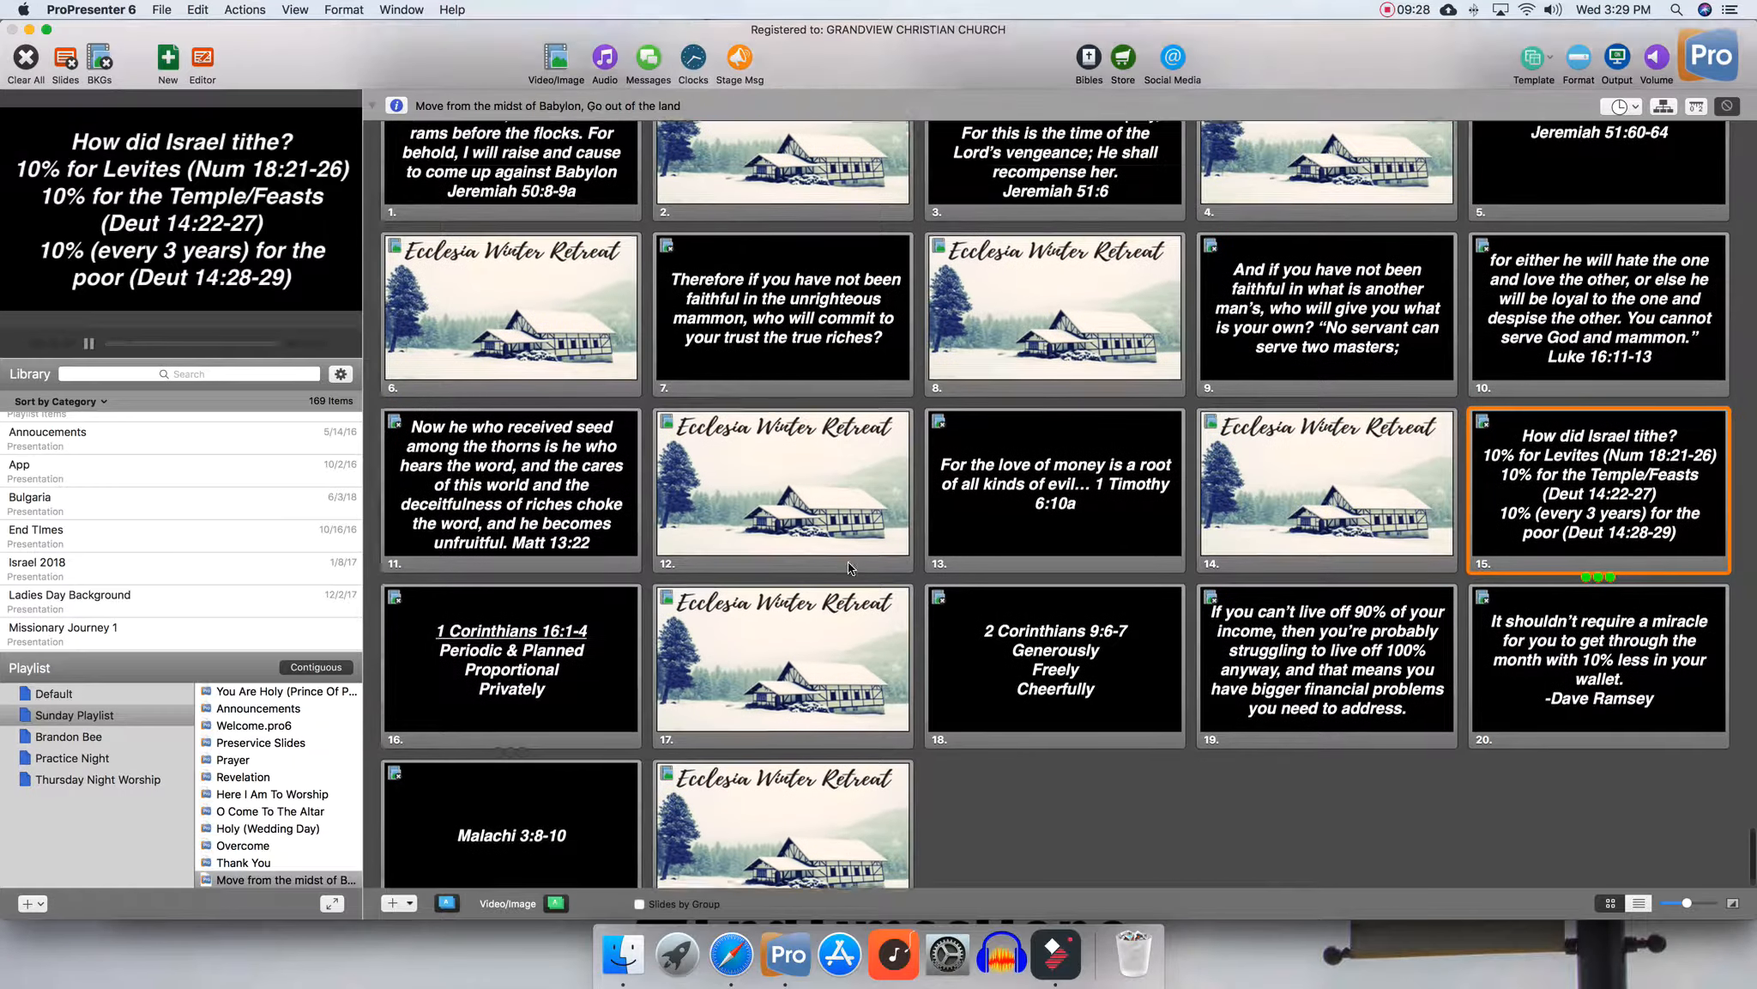
pyautogui.scroll(3, 848, 563)
# Move the 'Move from the midst of Babylon' presentation in Sunday Playlist to just after Preservice Slides
pyautogui.scroll(-5, 848, 563)
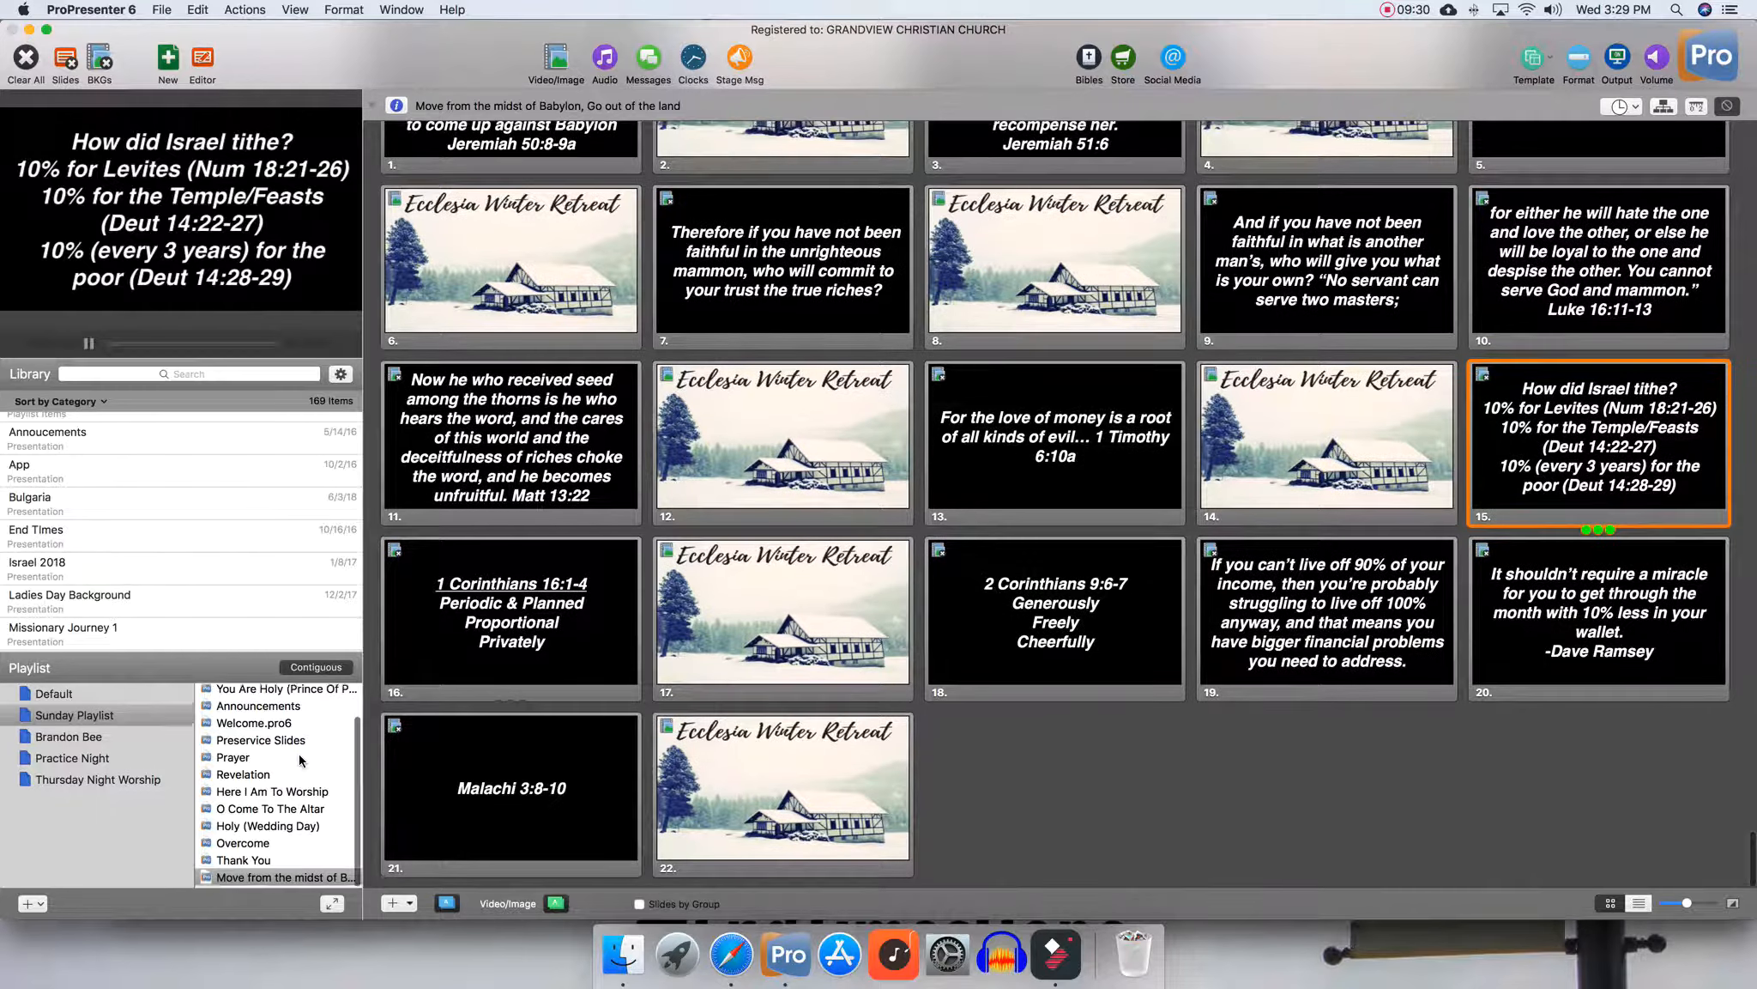
pyautogui.scroll(1, 300, 759)
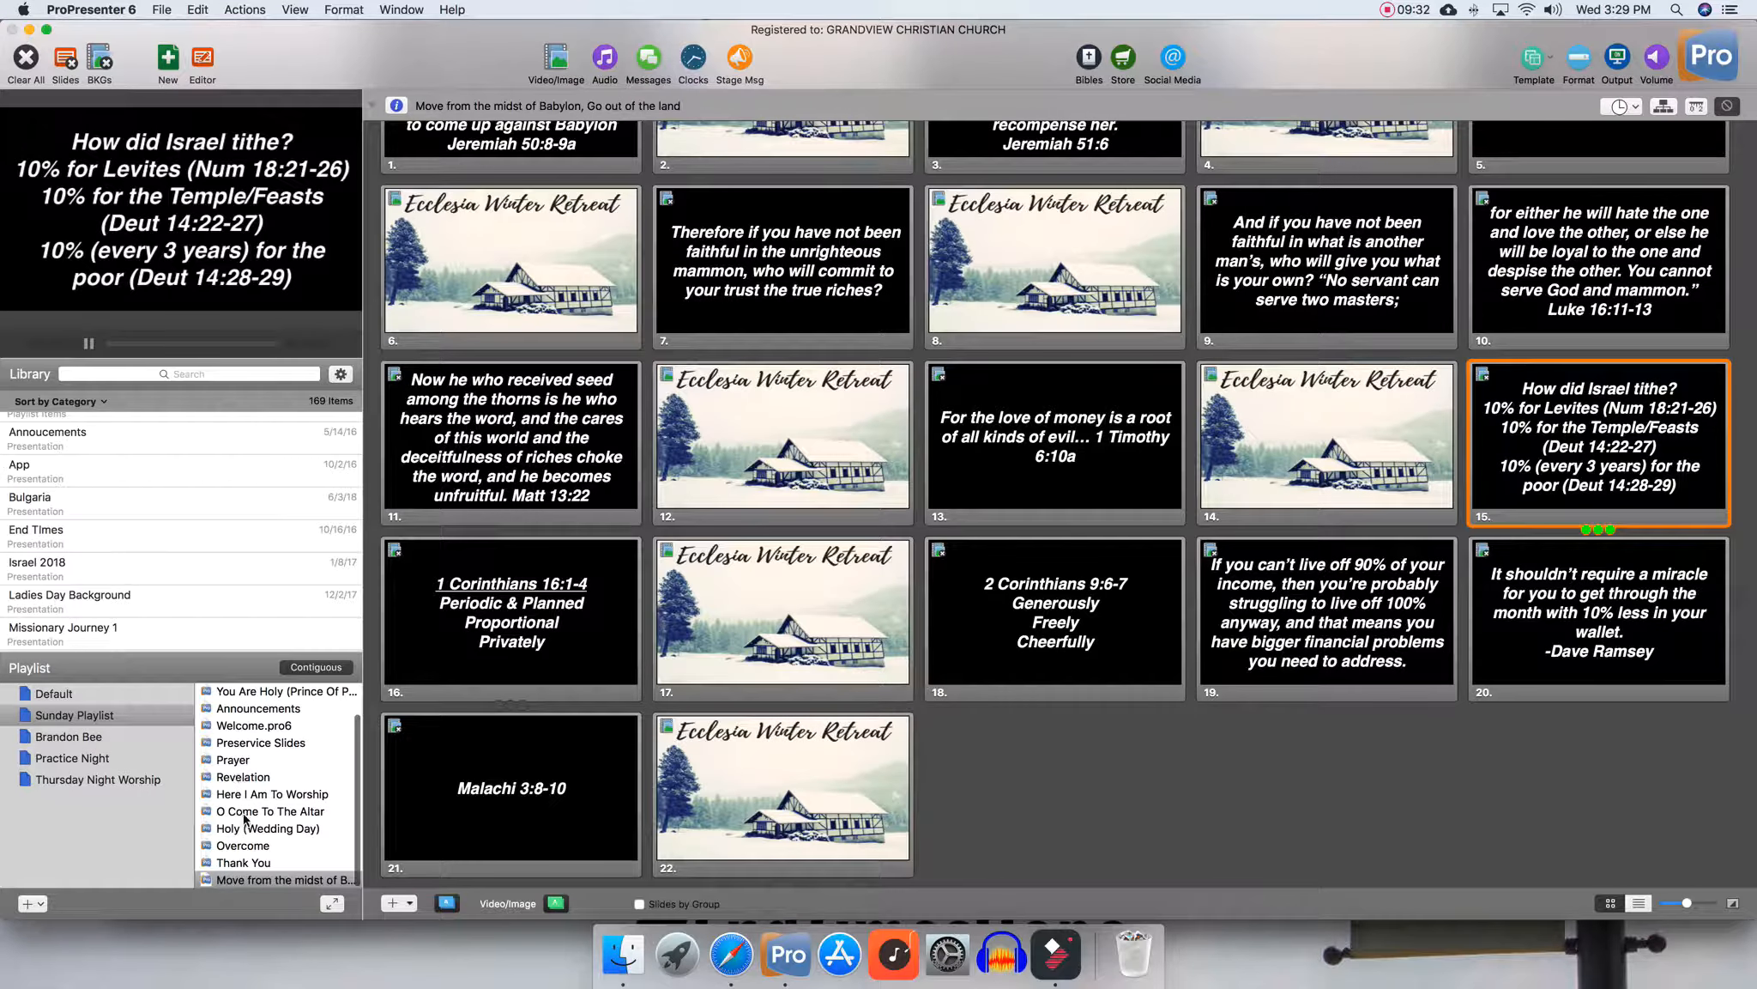
pyautogui.moveTo(223, 886); pyautogui.dragTo(244, 774)
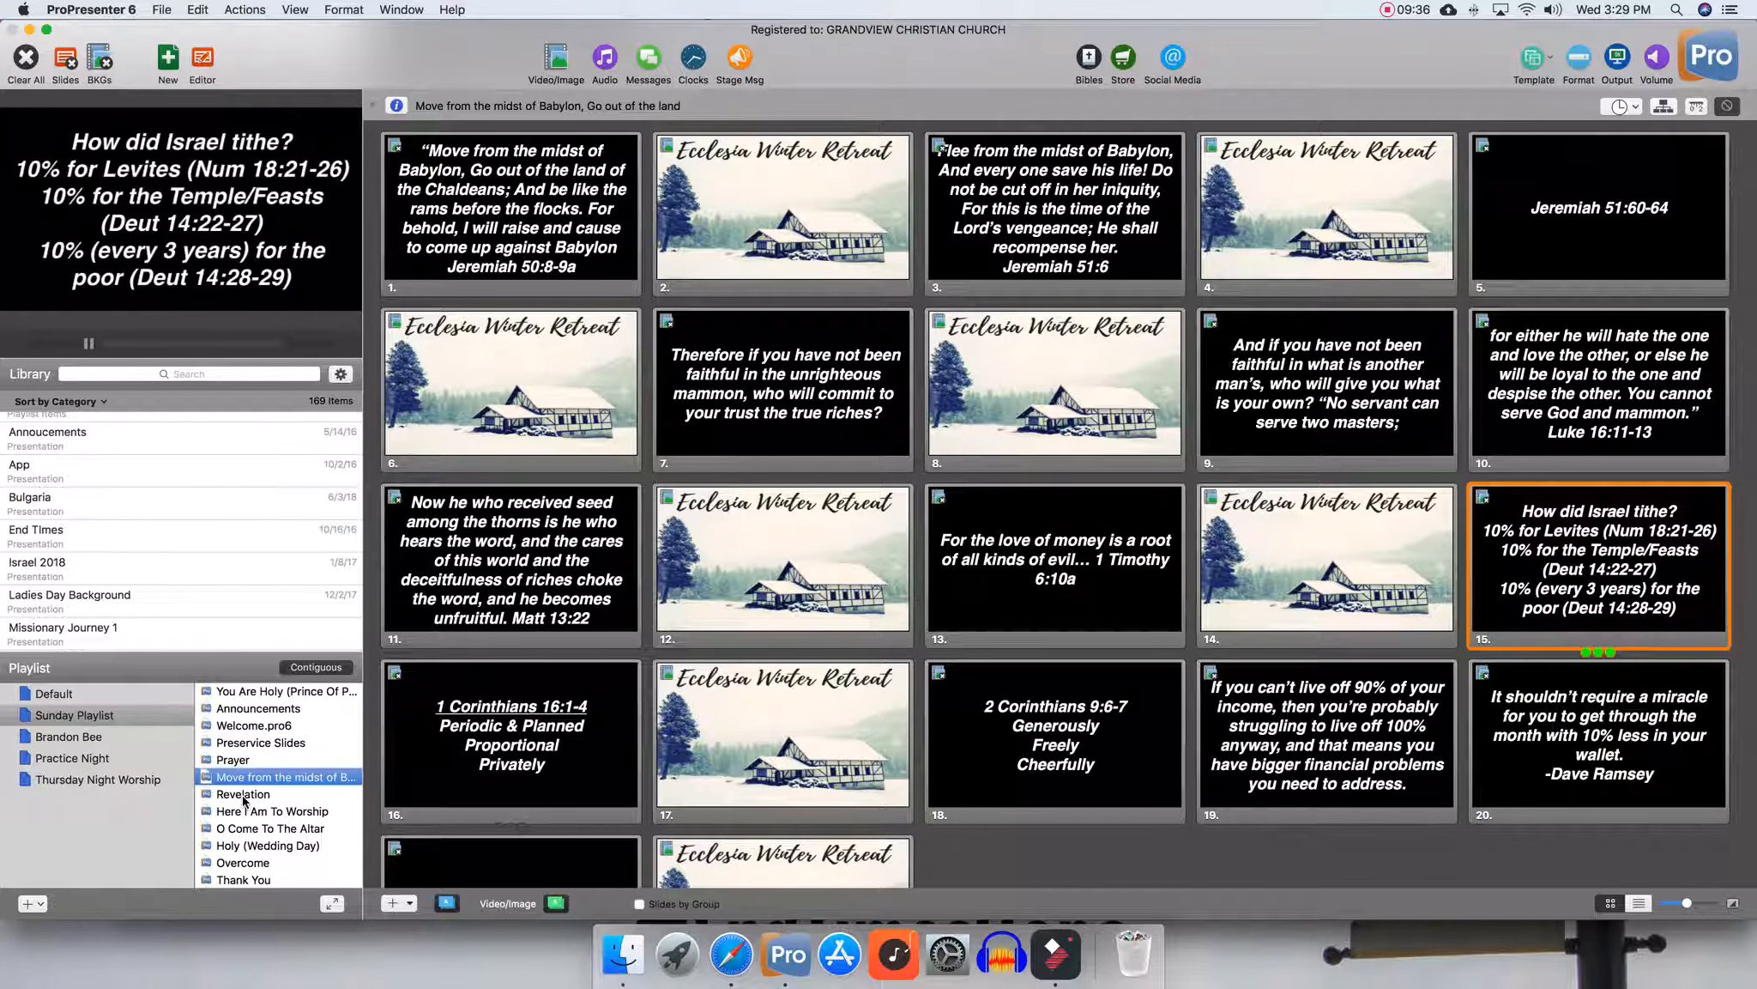